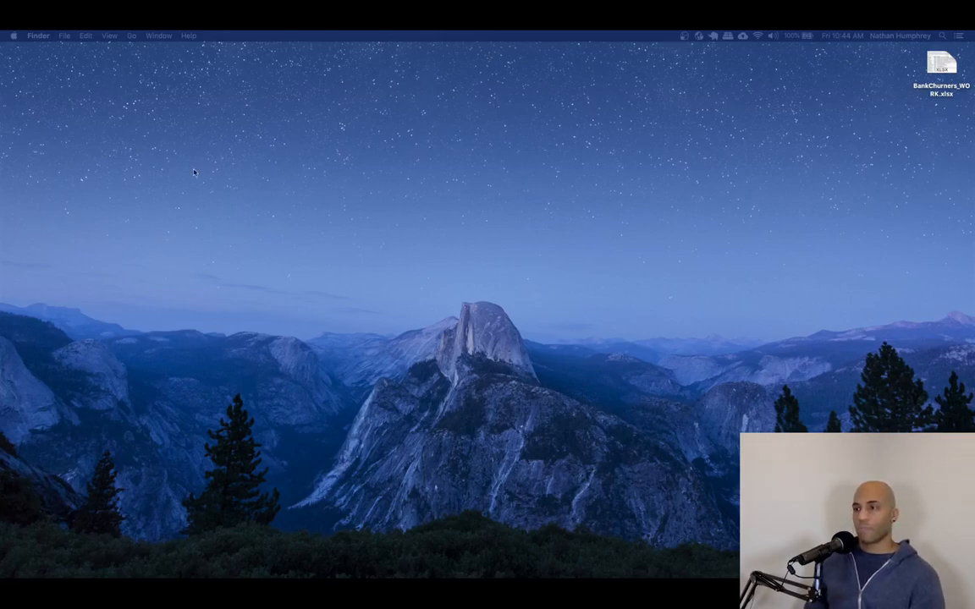
Launch Orange and start a new, empty workflow
left_click(305, 191)
key("super+space")
type("Orange3")
key("Return")
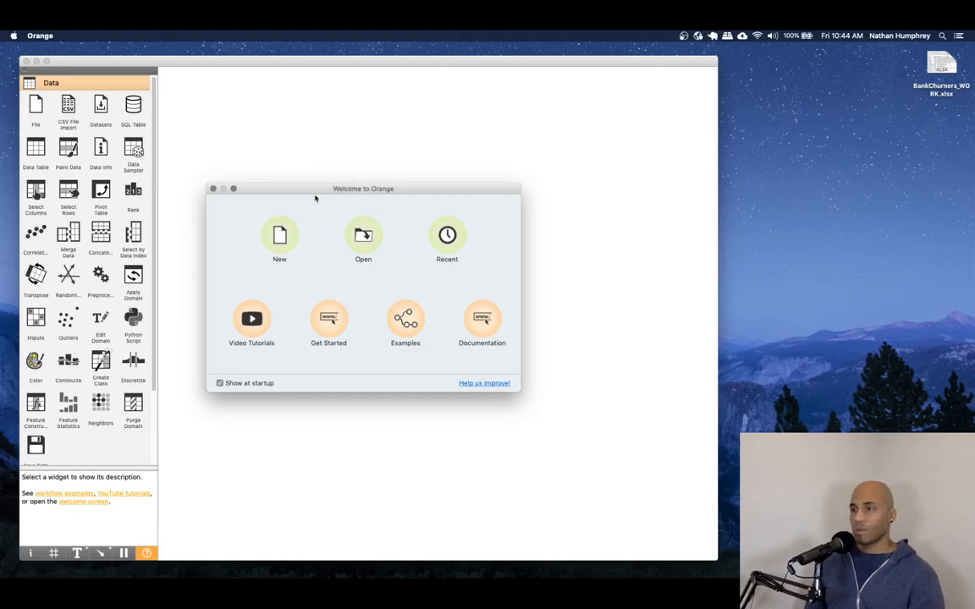
left_click(280, 238)
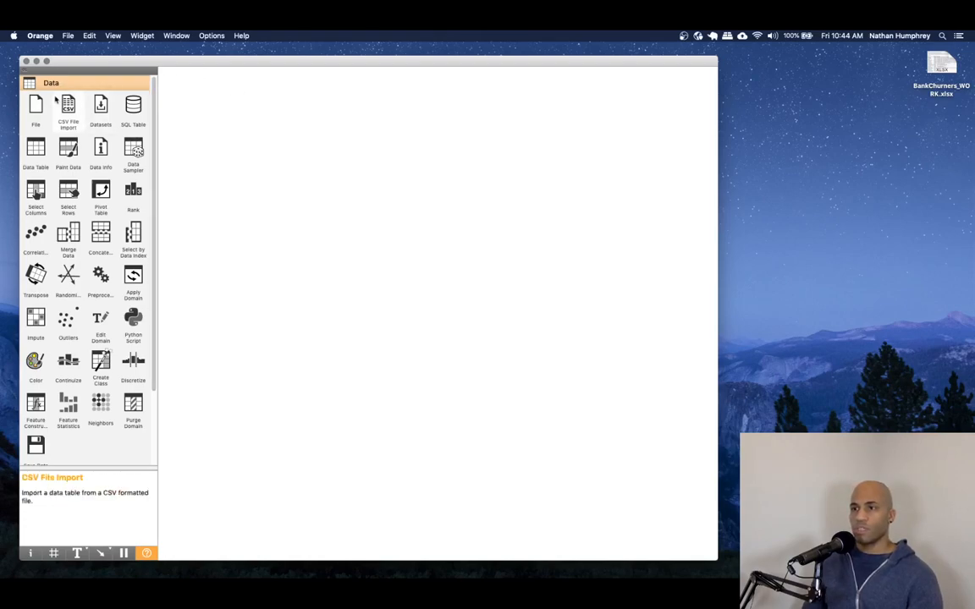
Add a File widget to the canvas and open its settings
left_click_drag(36, 104, 204, 135)
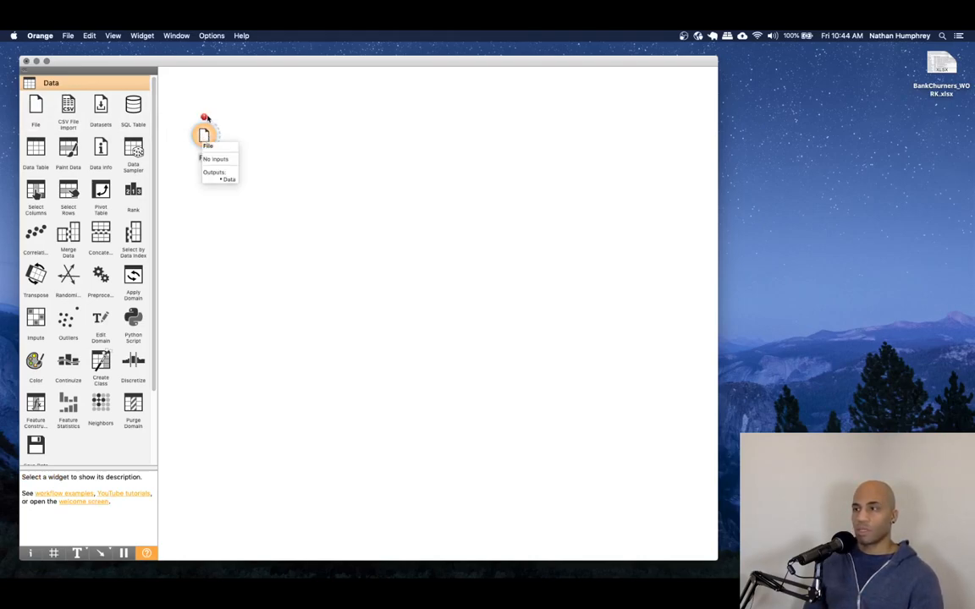
double_click(204, 136)
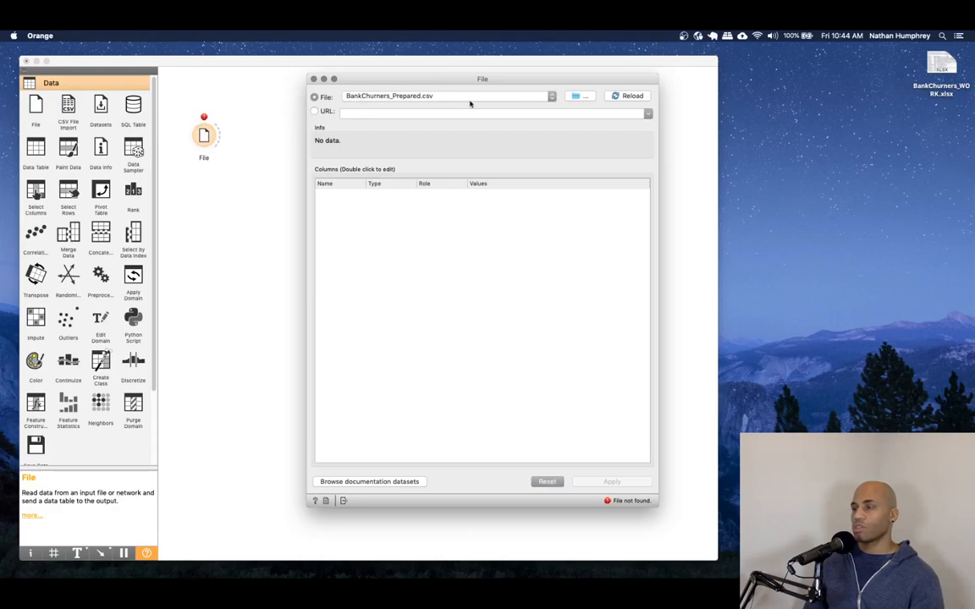
Try to load BankChurners_WORK.xlsx from the Desktop into the File widget
left_click(582, 96)
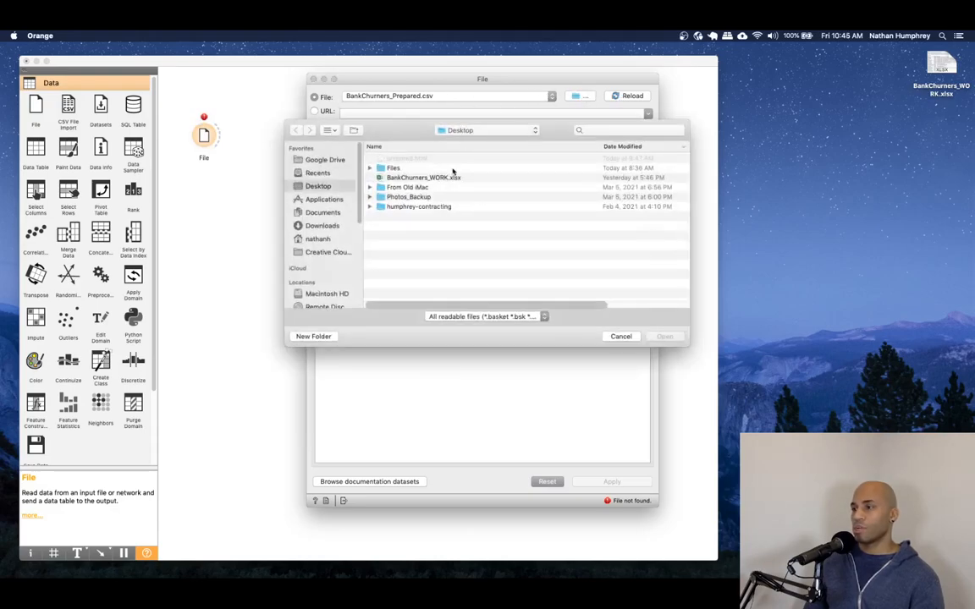
left_click(451, 179)
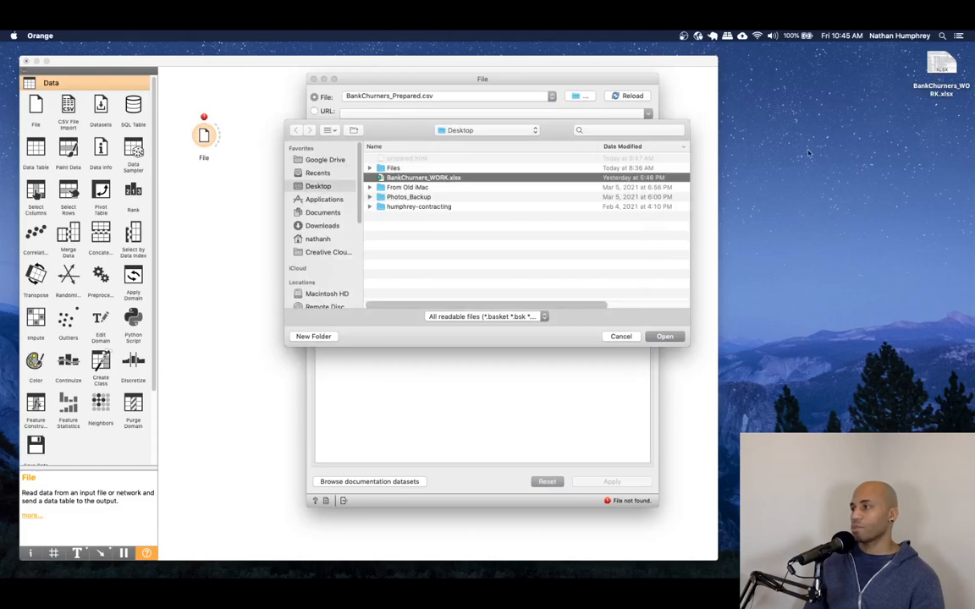
left_click(662, 337)
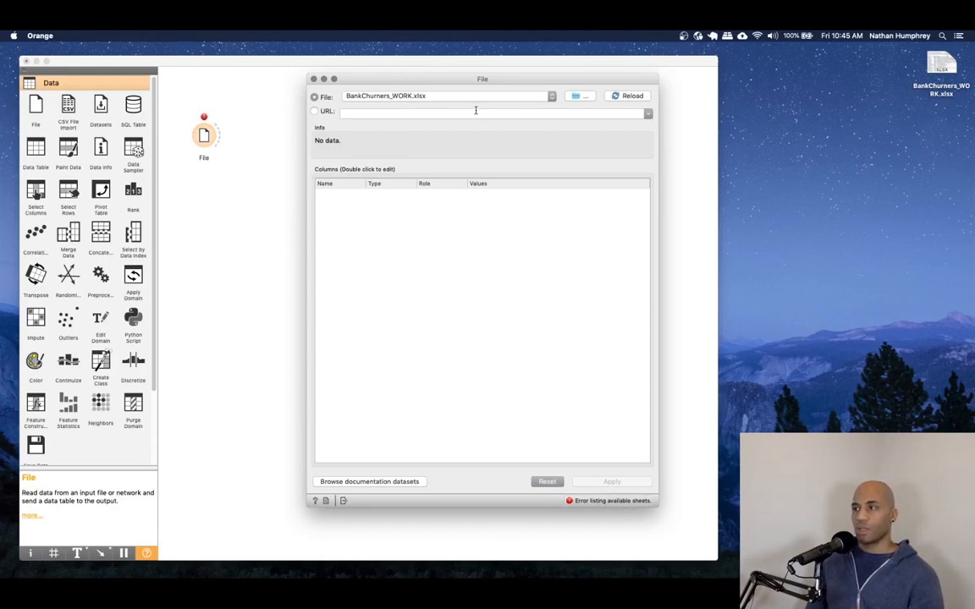
left_click_drag(472, 81, 473, 81)
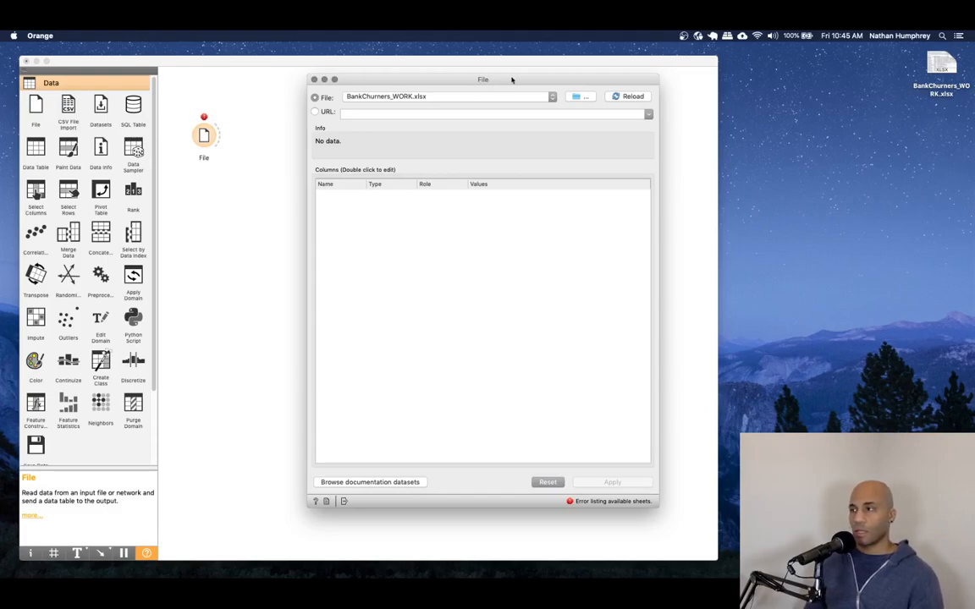
Open BankChurners_WORK.xlsx in Excel, look through its summary, pivot and prep sheets, and go to cell A1 of the BankChurners sheet
double_click(941, 66)
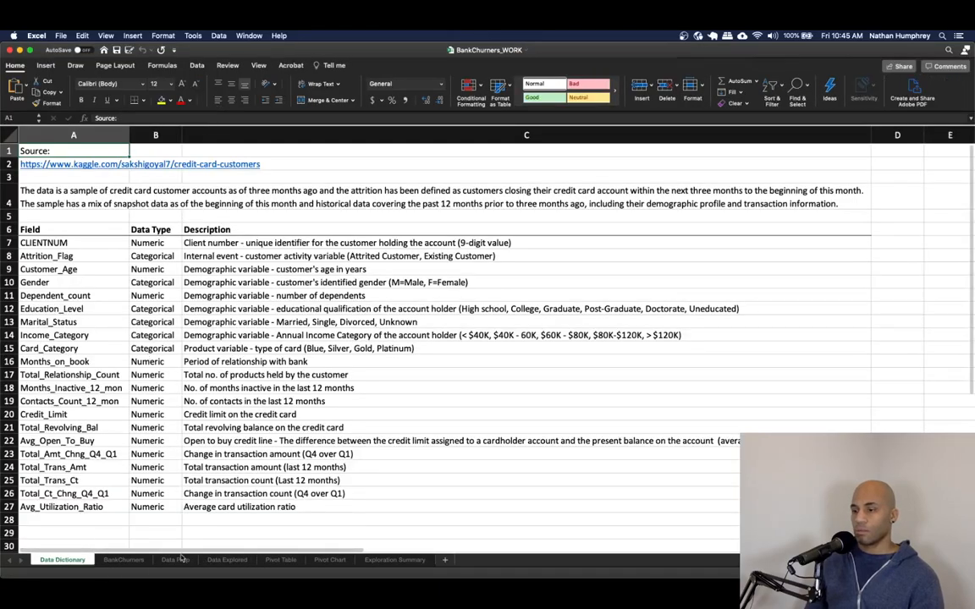
left_click(385, 559)
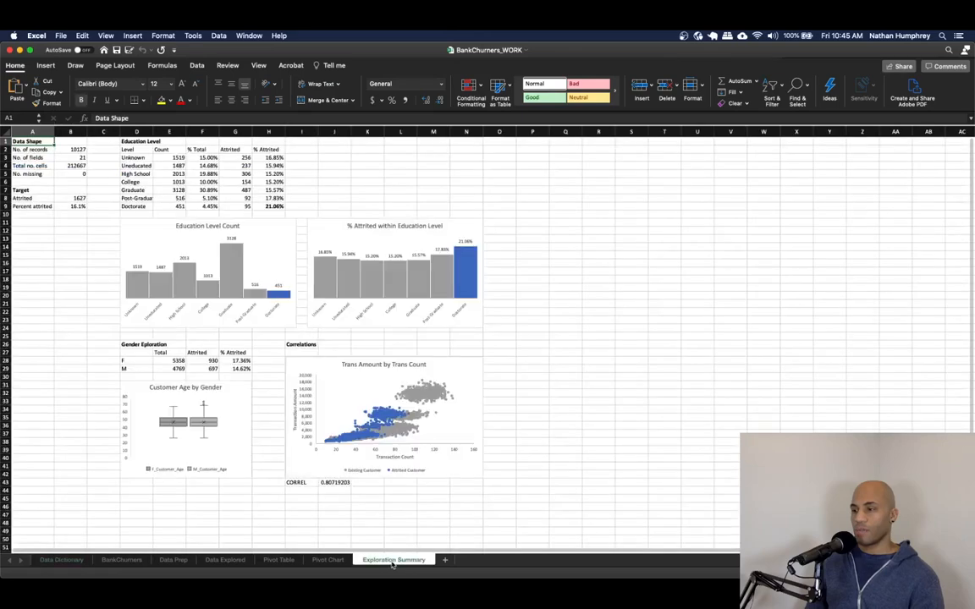
left_click(326, 559)
left_click(280, 560)
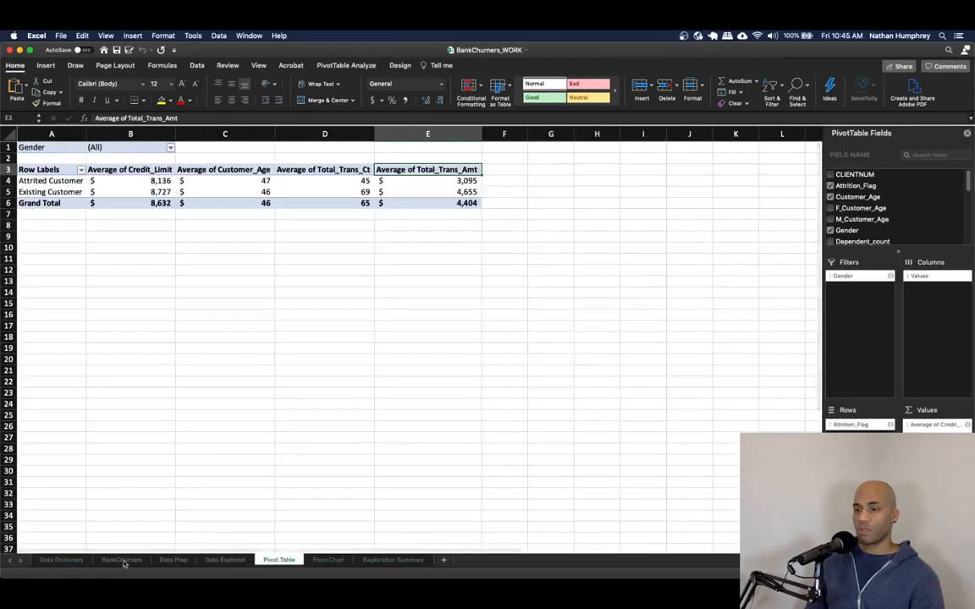
left_click(171, 561)
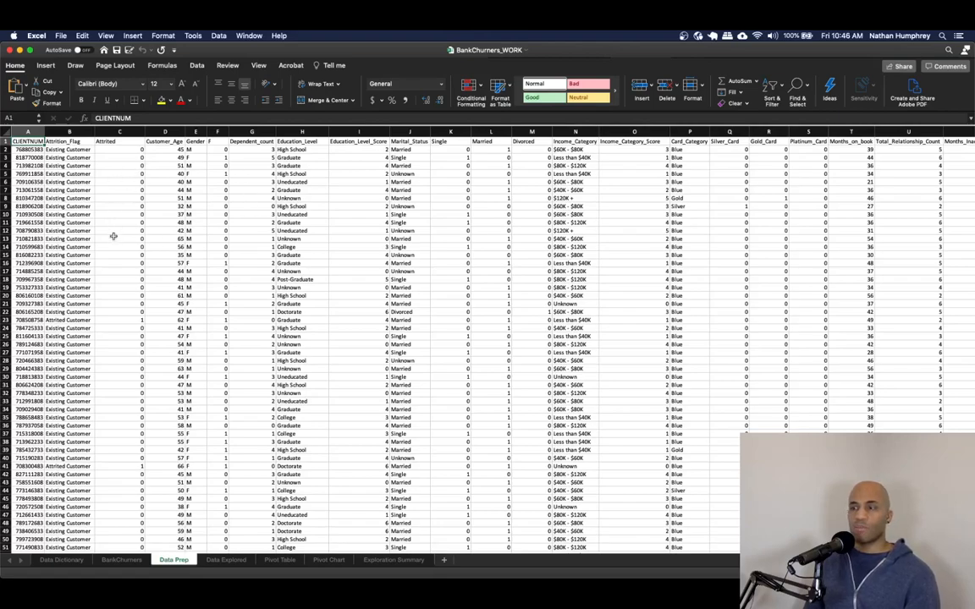
left_click(127, 561)
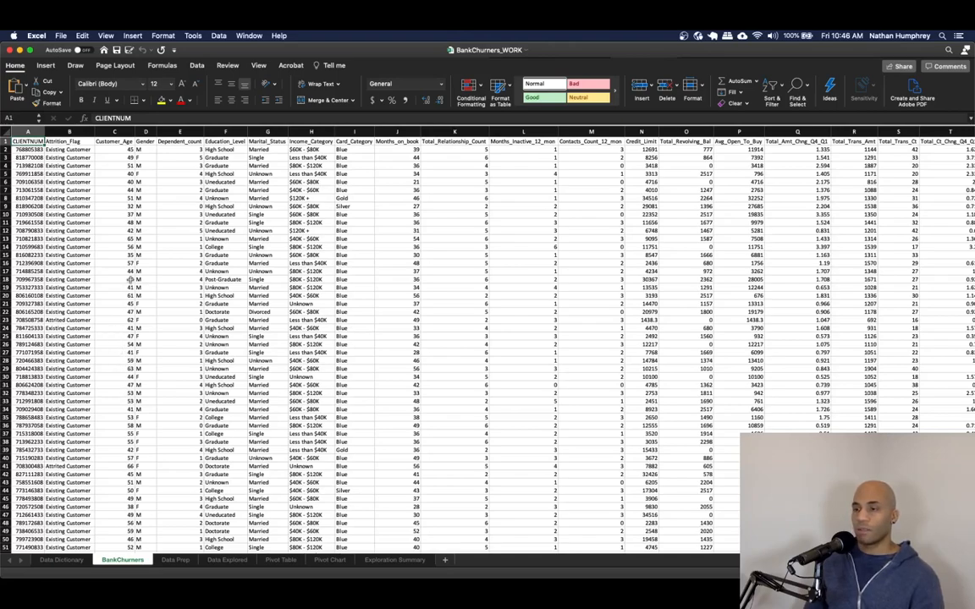
left_click(177, 263)
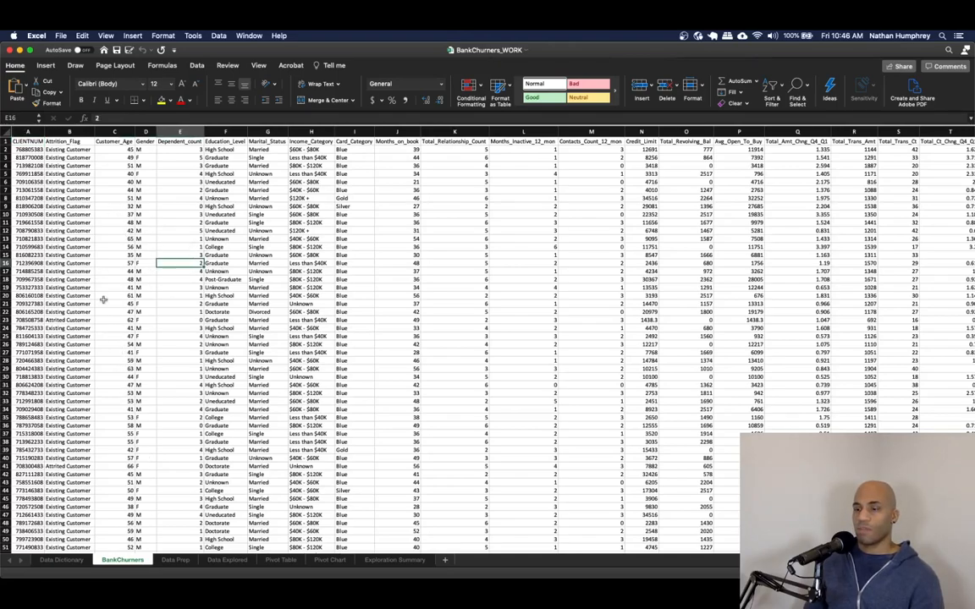
left_click(29, 141)
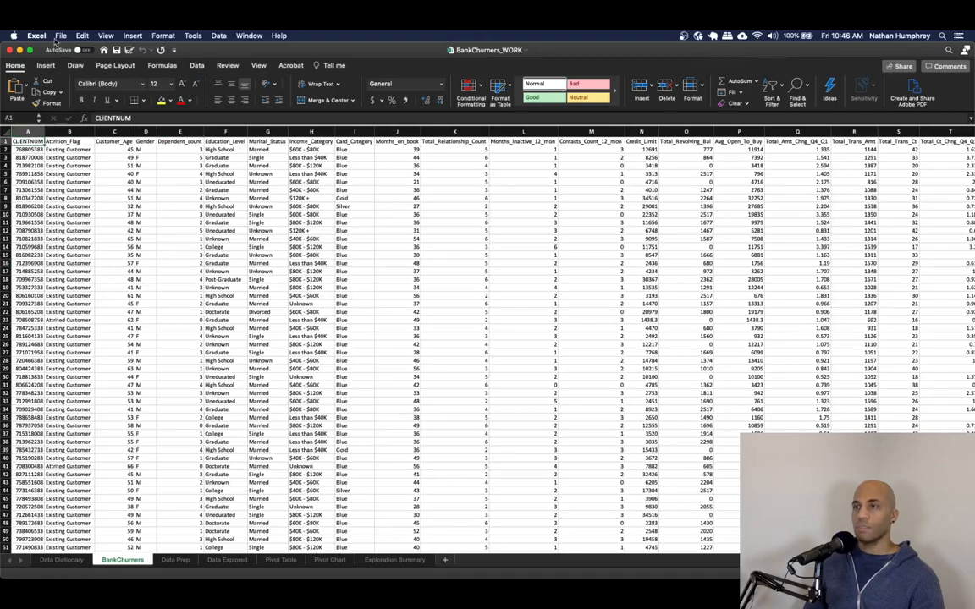
Save only the BankChurners sheet to the Desktop as BankChurners_Prepared in CSV UTF-8 (Comma delimited) format
left_click(38, 36)
mouse_move(60, 37)
left_click(78, 111)
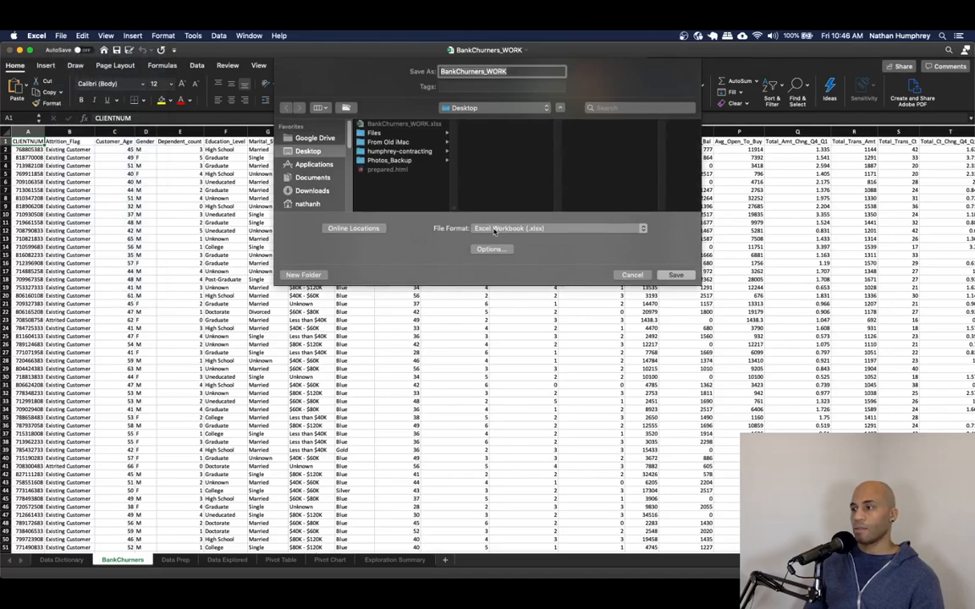
left_click(494, 229)
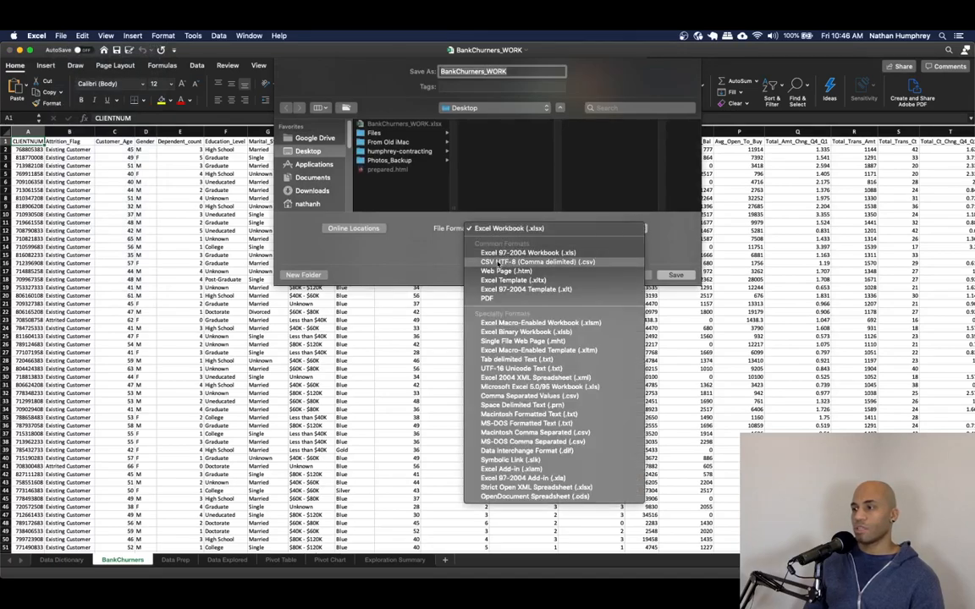
left_click(498, 263)
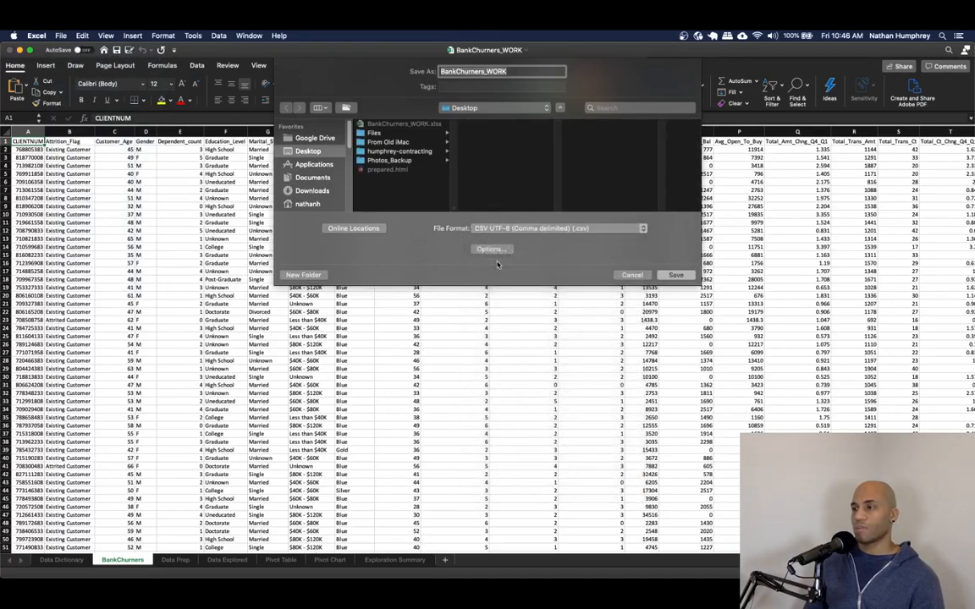
left_click(508, 72)
left_click_drag(507, 71, 484, 71)
type("Prepared")
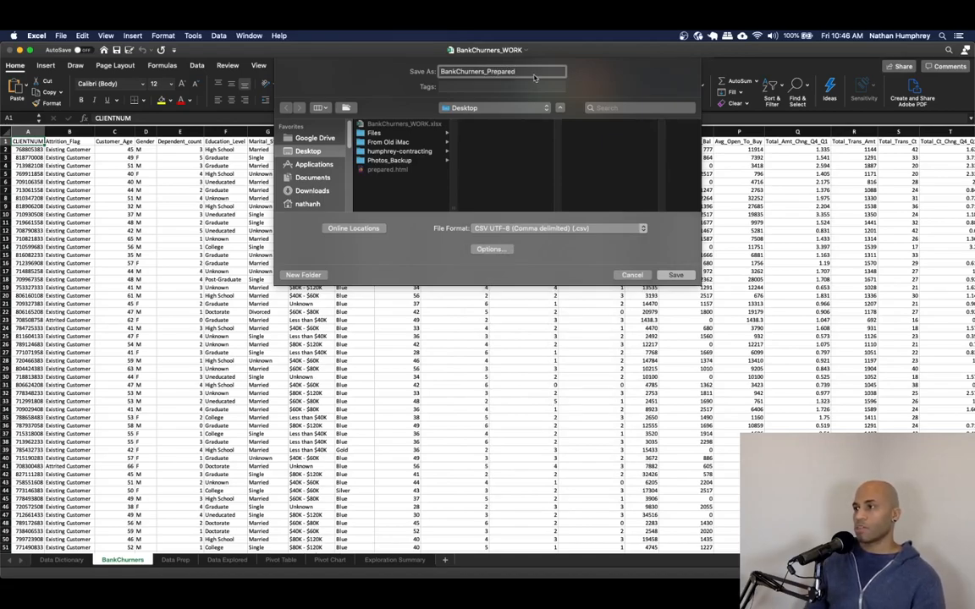
left_click(676, 276)
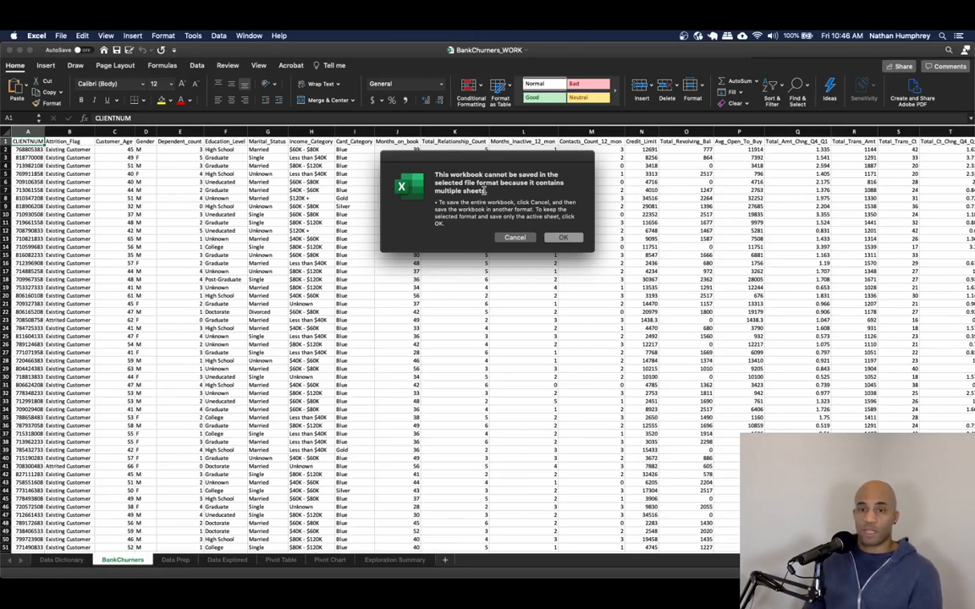
left_click(562, 238)
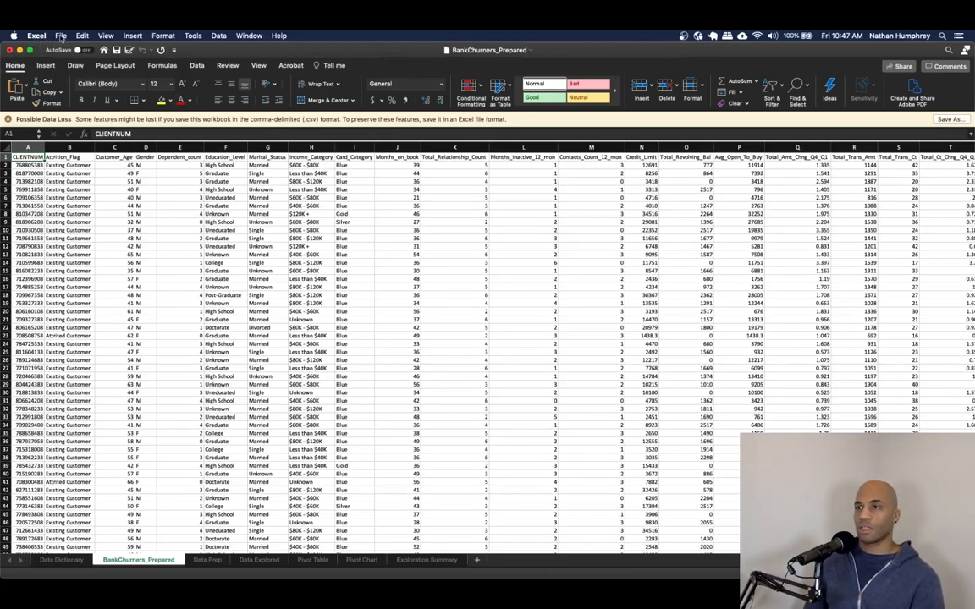
Quit Excel without saving the changes and clean up the icons on the desktop
left_click(34, 36)
left_click(51, 139)
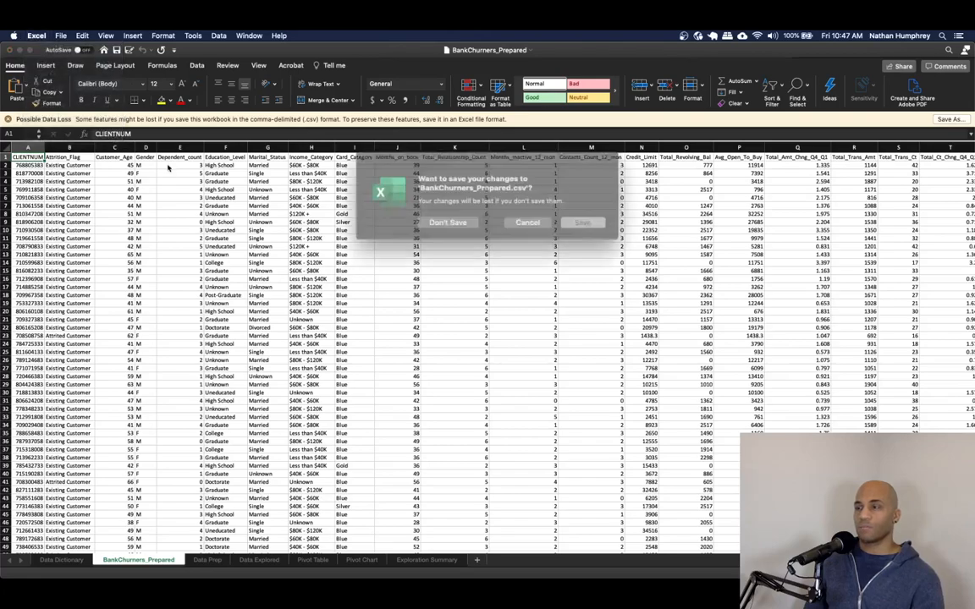
left_click(408, 200)
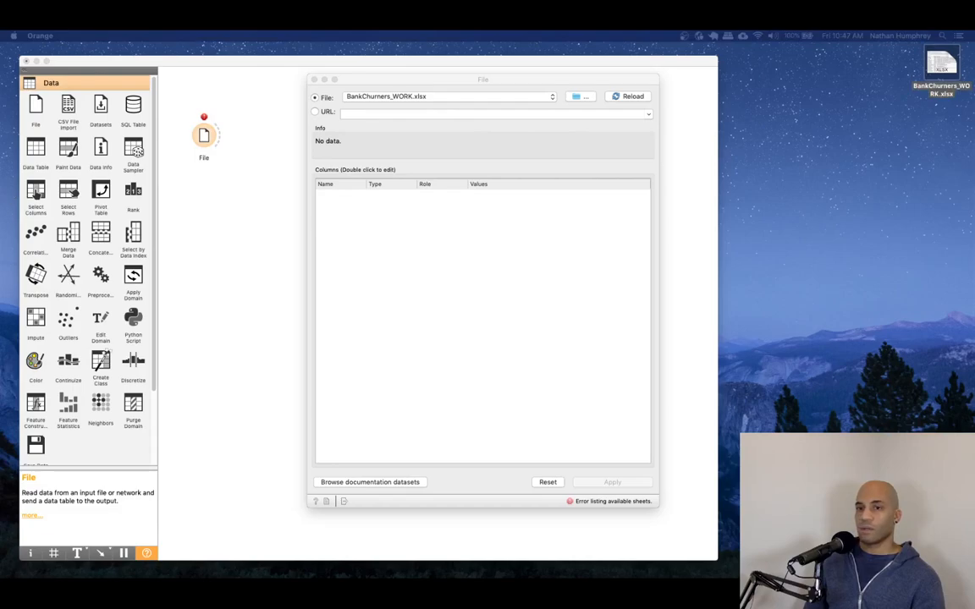
left_click_drag(1, 254, 963, 128)
right_click(734, 129)
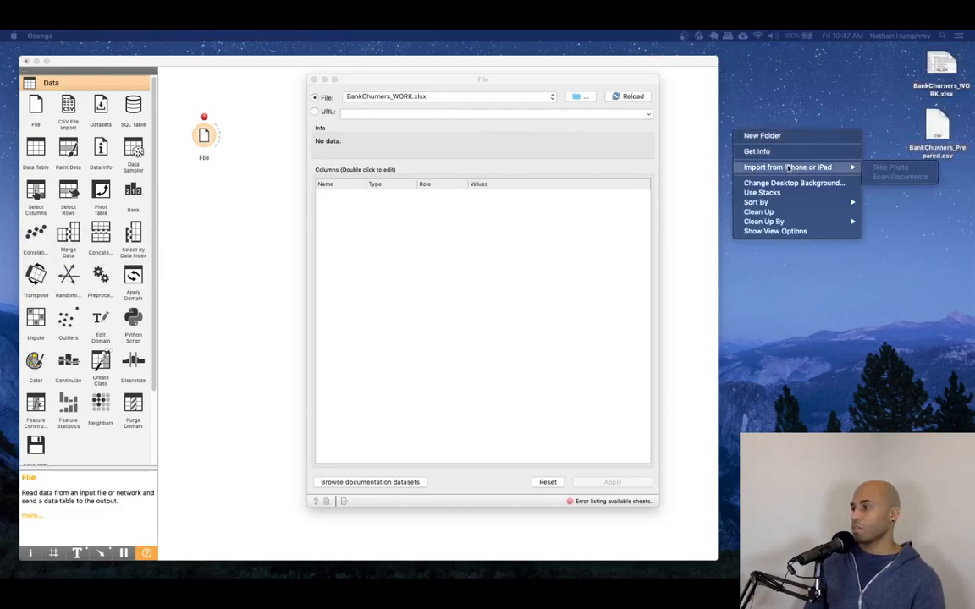
left_click(762, 211)
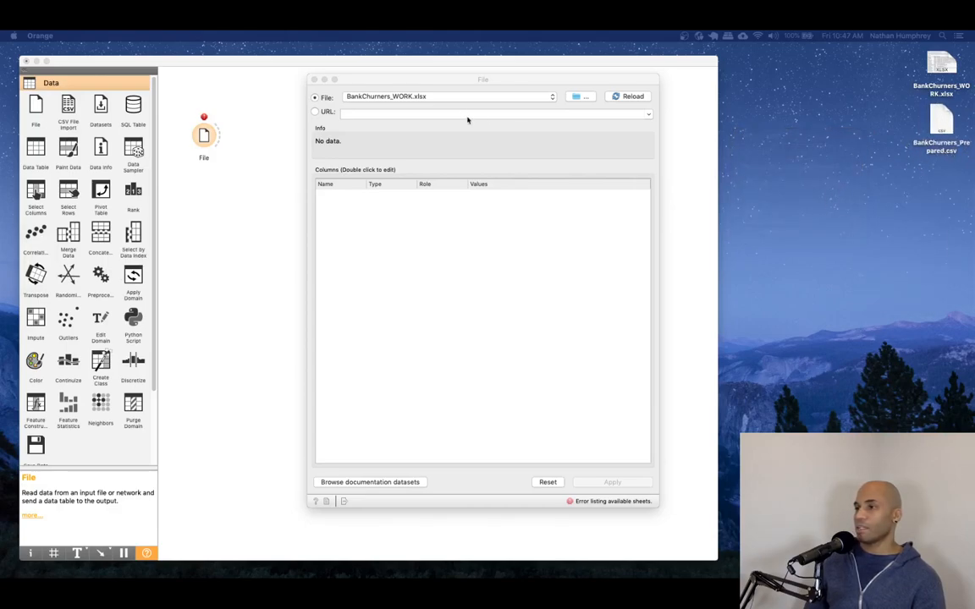
Back in Orange, load BankChurners_Prepared.csv from the Desktop into the File widget
left_click(582, 98)
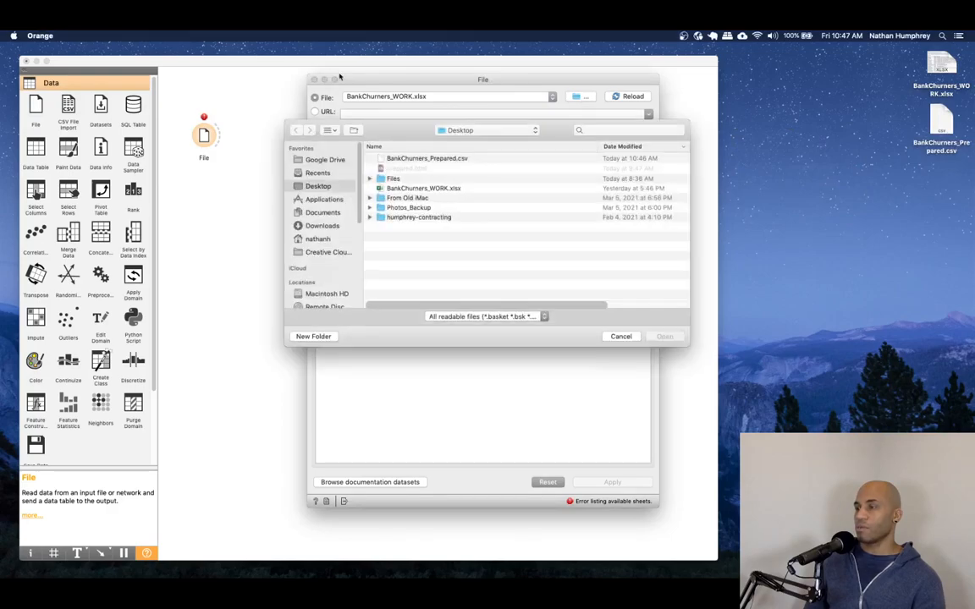
left_click(423, 160)
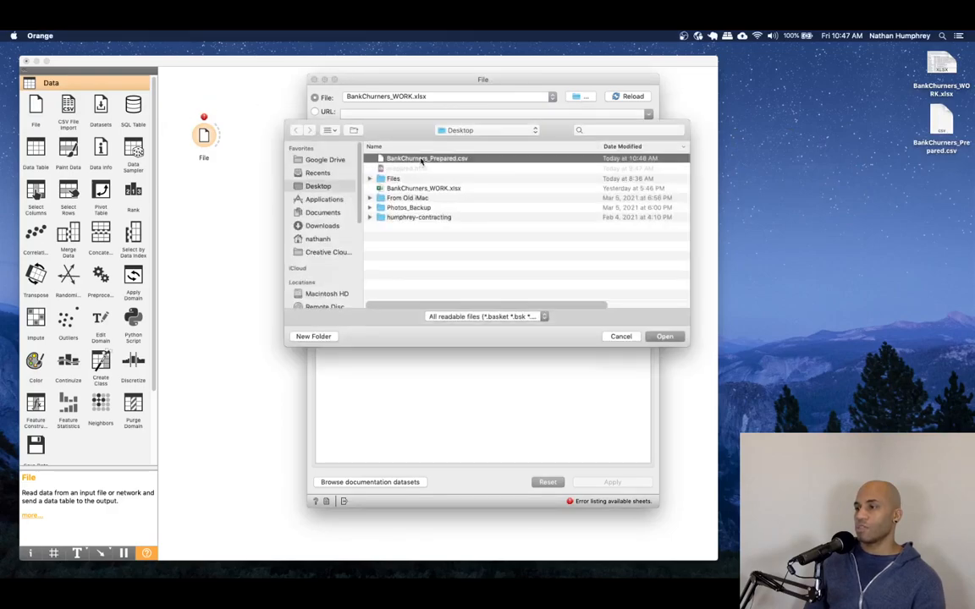
left_click(652, 338)
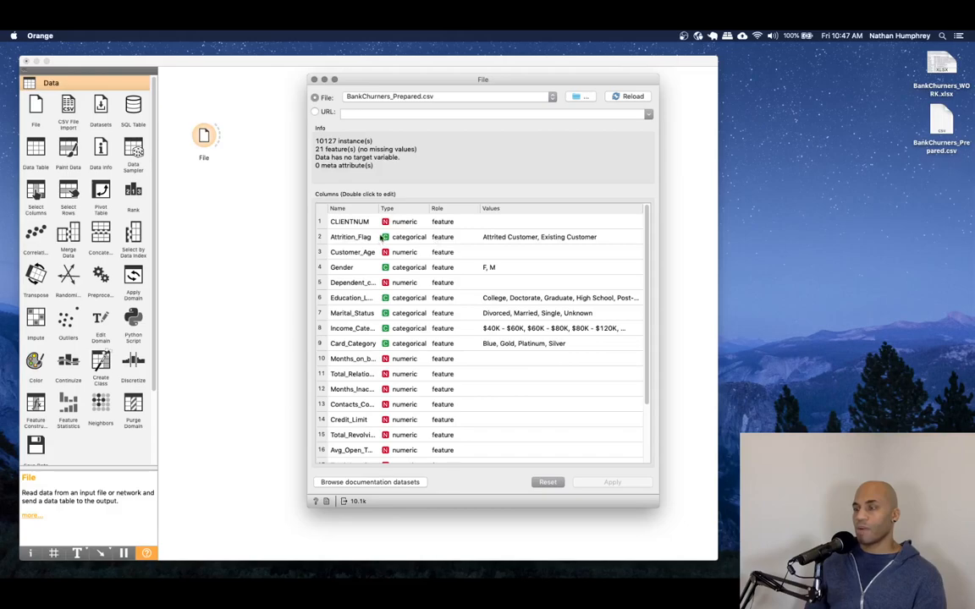
Set the role of the Attrition_Flag column to target
double_click(443, 237)
left_click(455, 245)
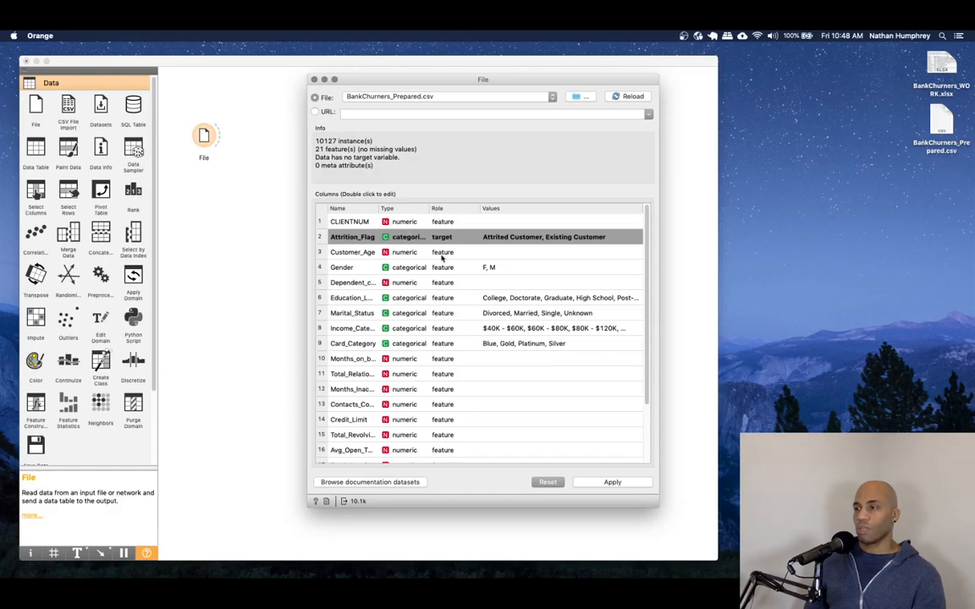
Check the columns' types and roles, widen the Name column, and apply the role change while viewing the output data summary
scroll(439, 222, "down", 3)
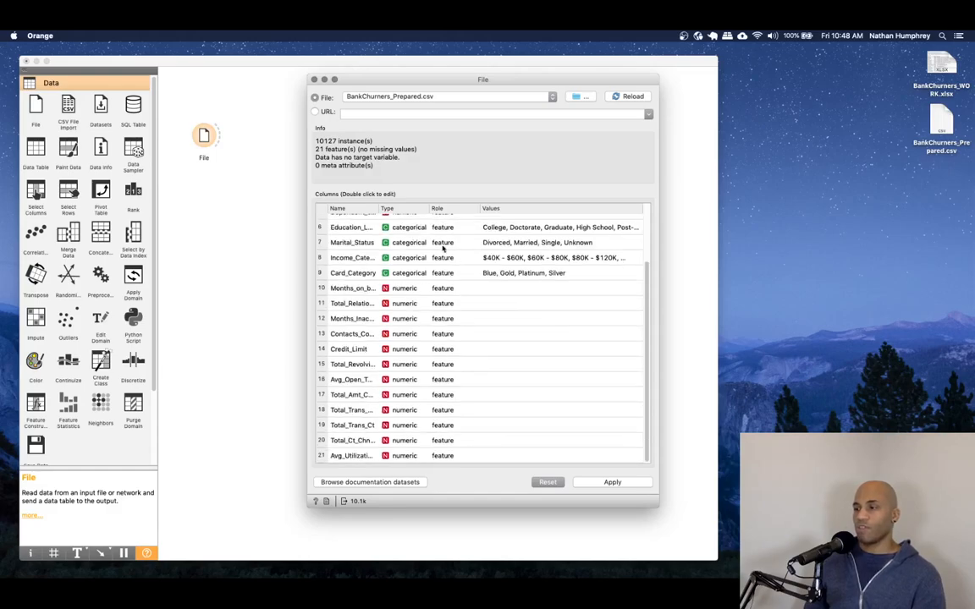
scroll(403, 225, "up", 3)
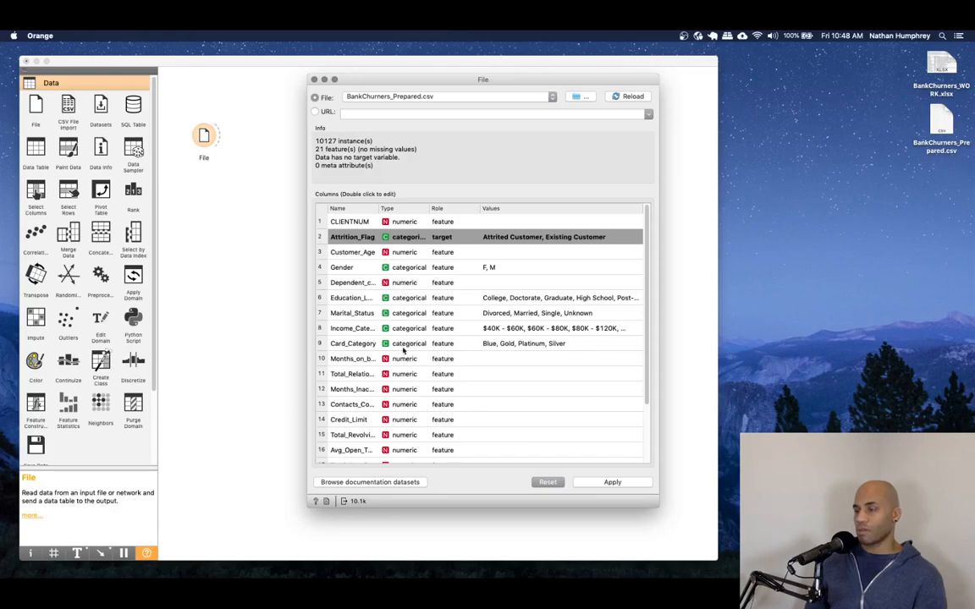
scroll(404, 350, "down", 3)
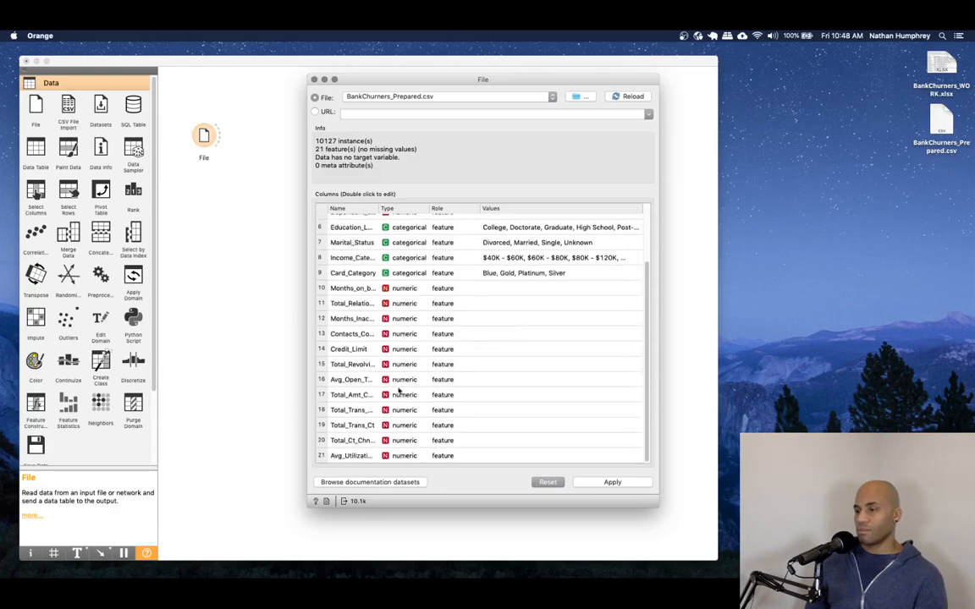
scroll(359, 292, "up", 3)
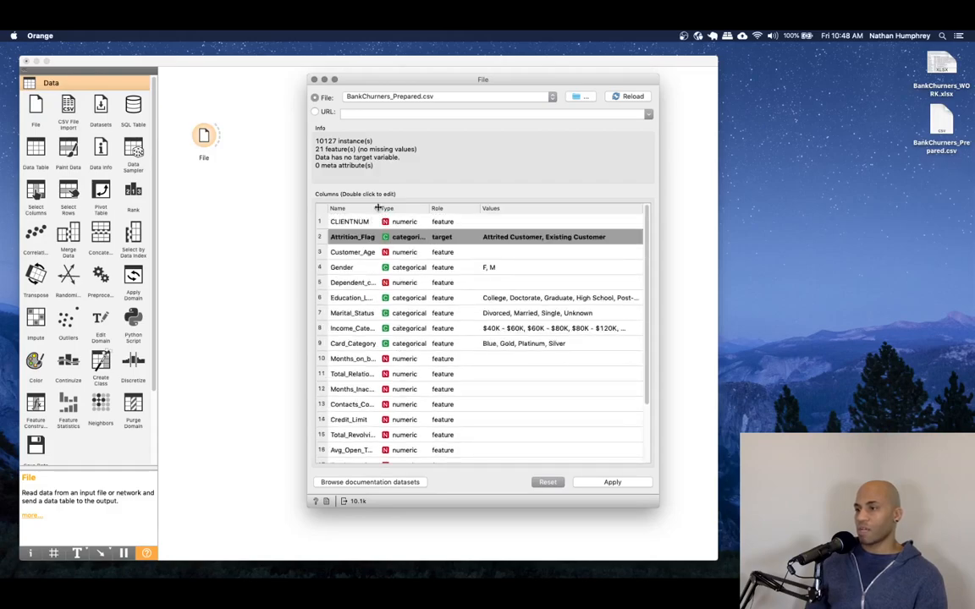
left_click_drag(378, 209, 396, 208)
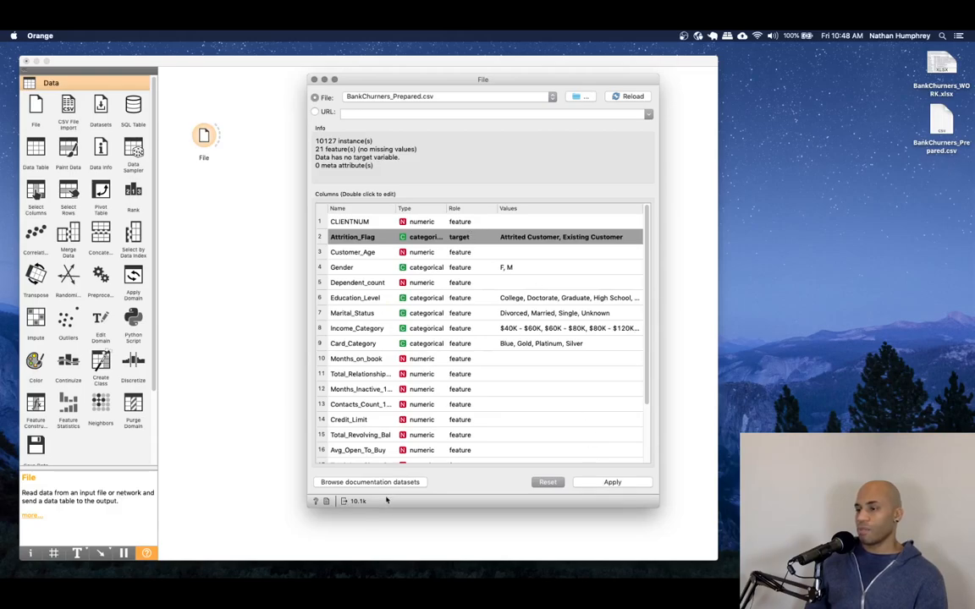
mouse_move(354, 503)
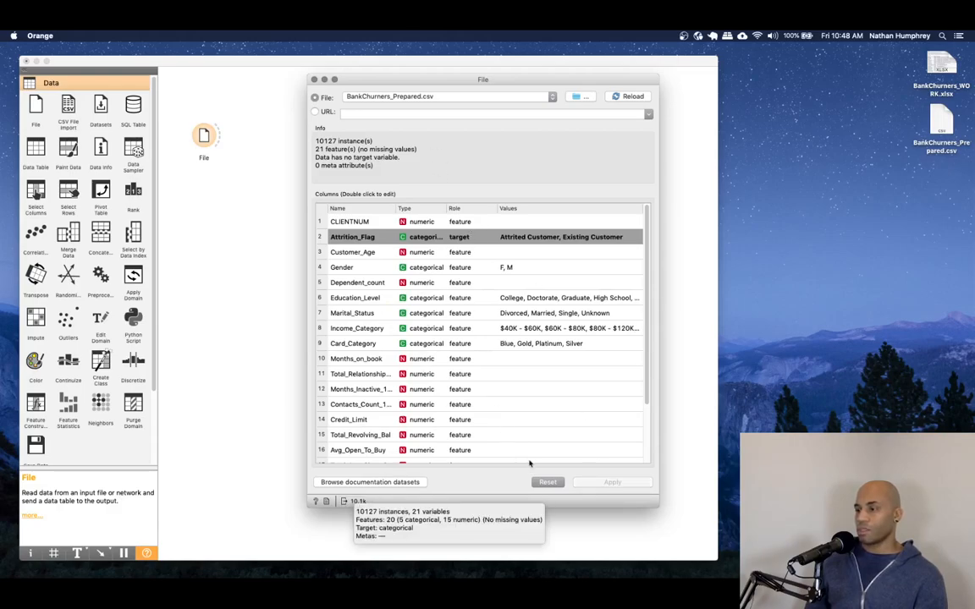
Shorten the File widget's window, review its output data summary, and close it
left_click_drag(581, 507, 591, 333)
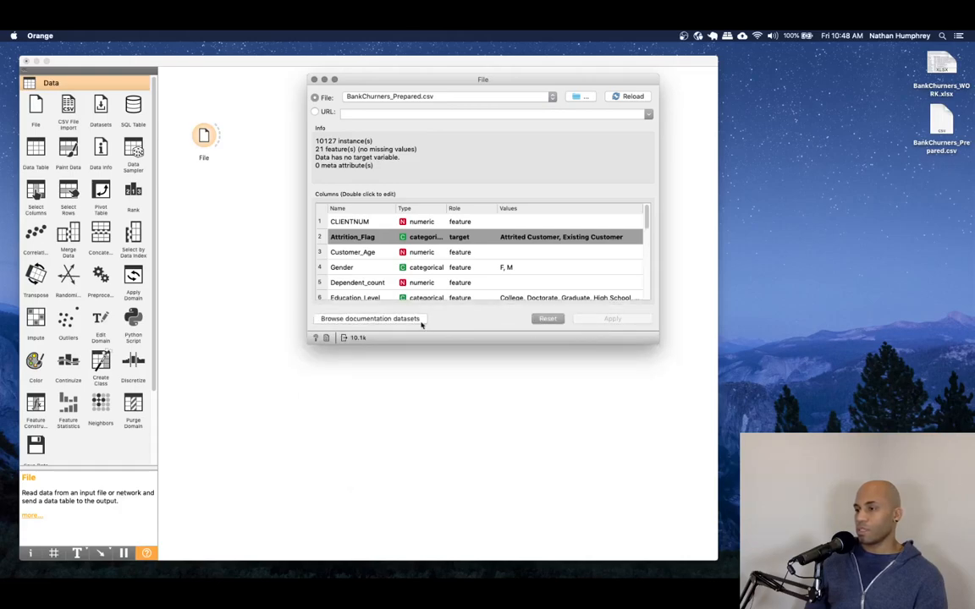
mouse_move(356, 339)
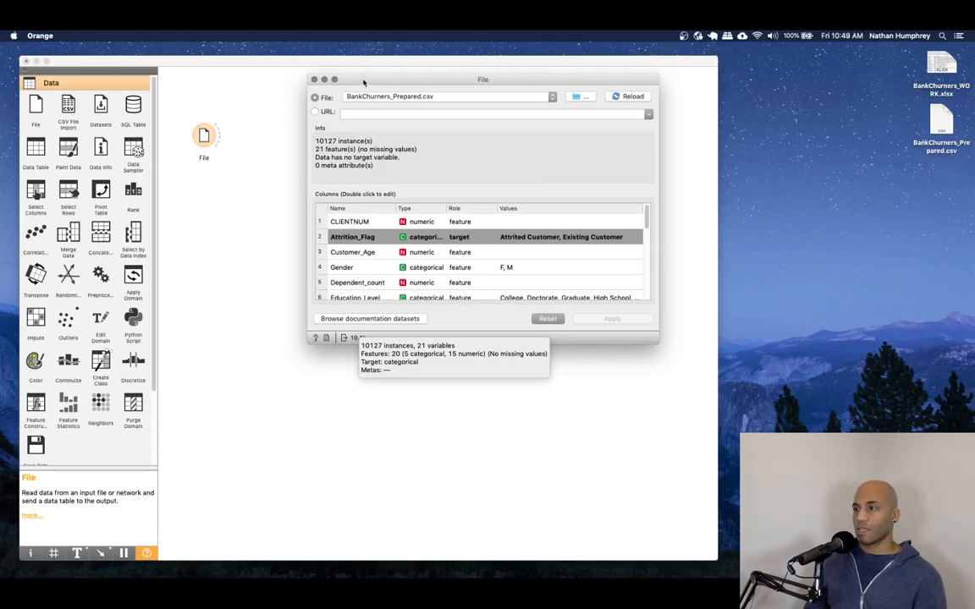
left_click(314, 79)
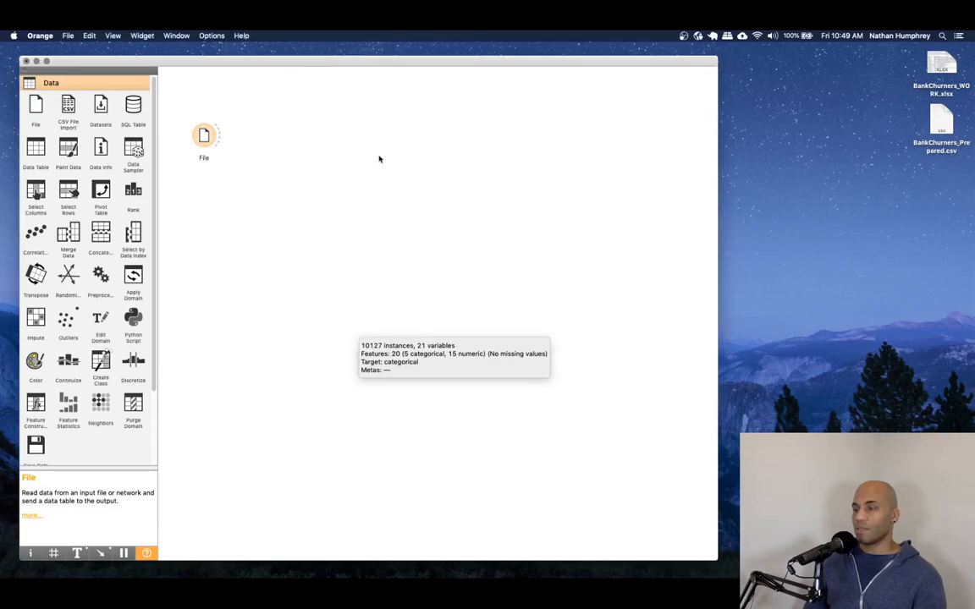
Add a Data Table widget beside the File widget, connect File to it, and open the table
mouse_move(214, 137)
left_mouse_down()
mouse_move(215, 154)
mouse_move(210, 119)
left_mouse_up()
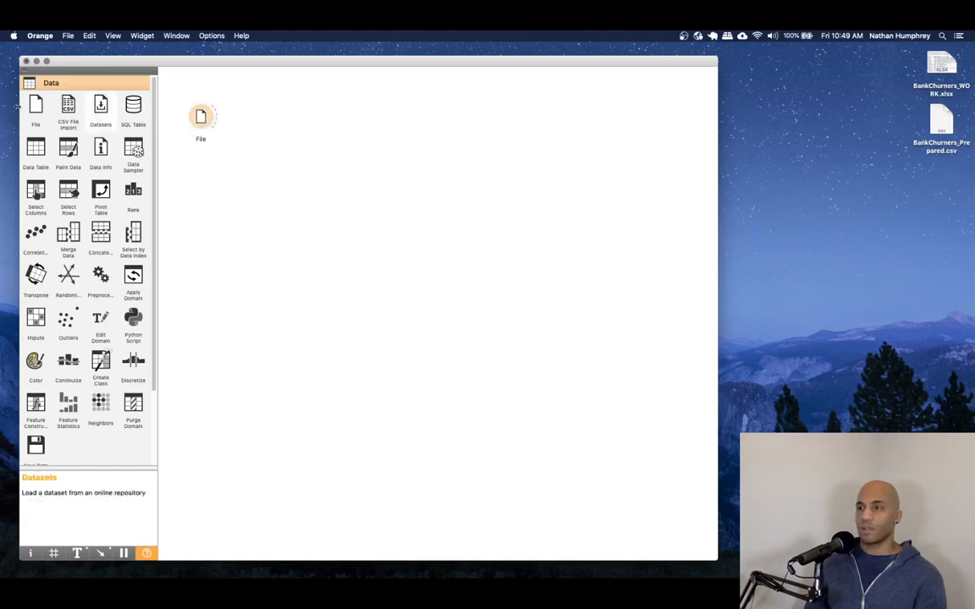
left_click_drag(35, 148, 297, 104)
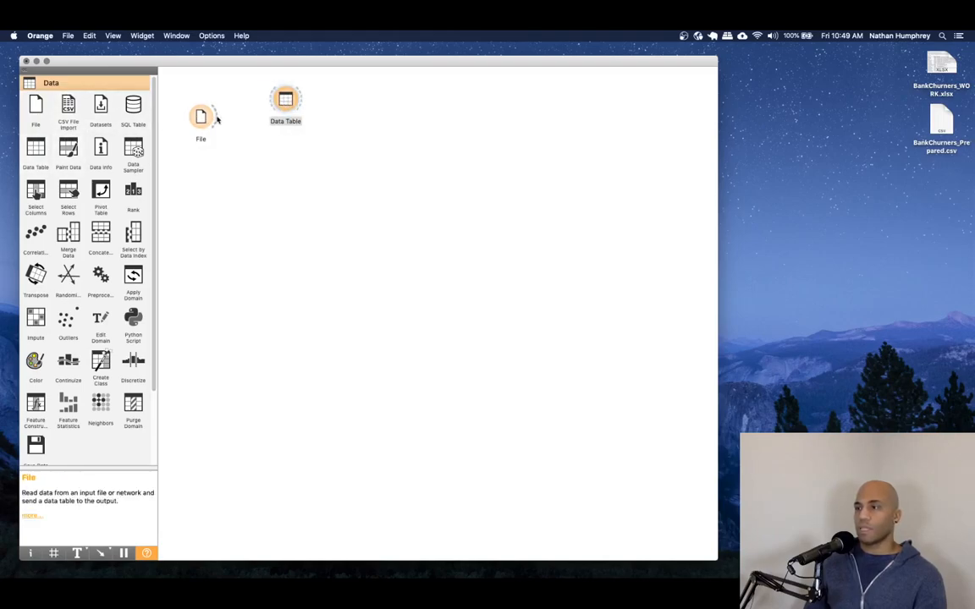
left_click_drag(213, 118, 273, 100)
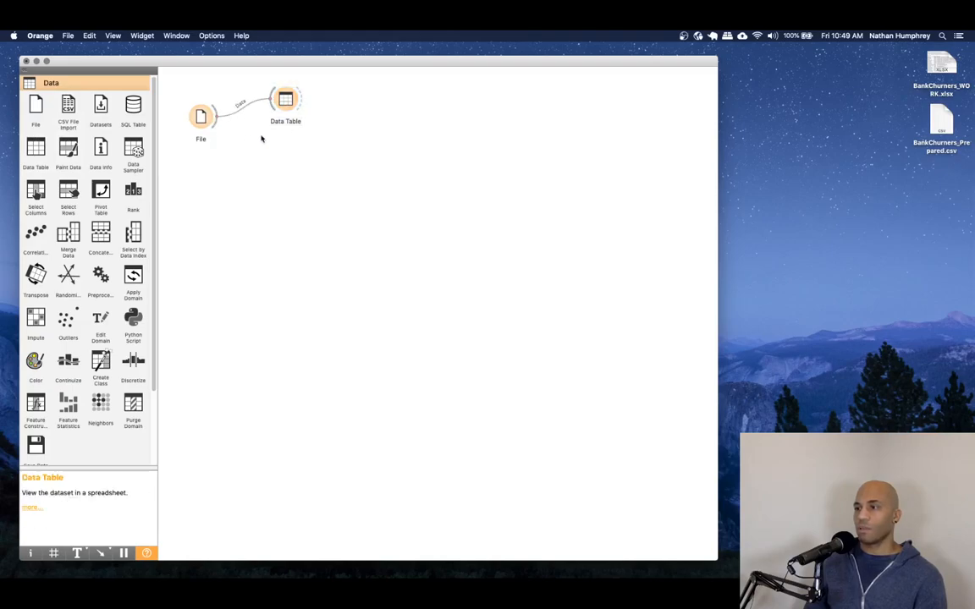
double_click(283, 102)
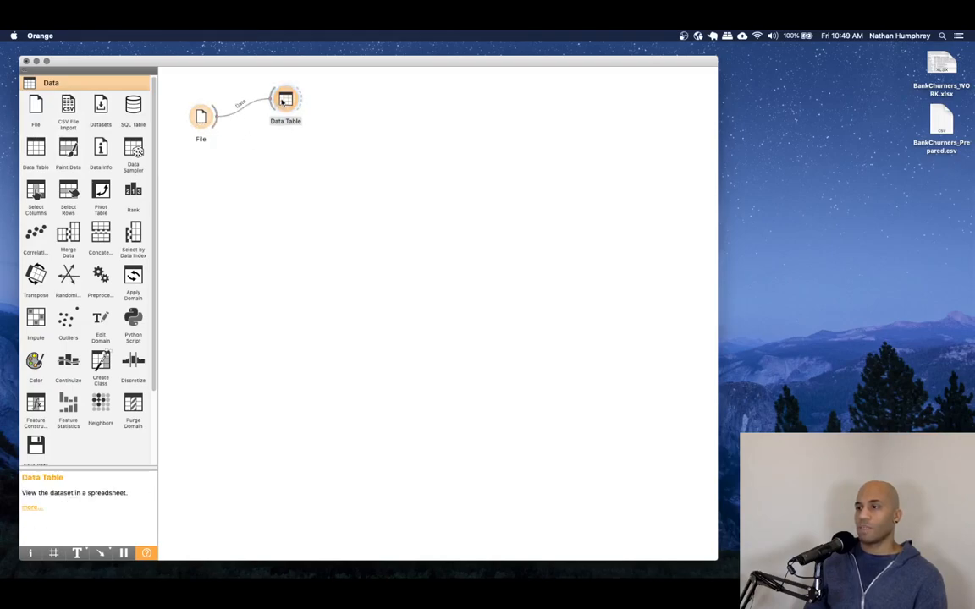
left_click_drag(373, 67, 269, 65)
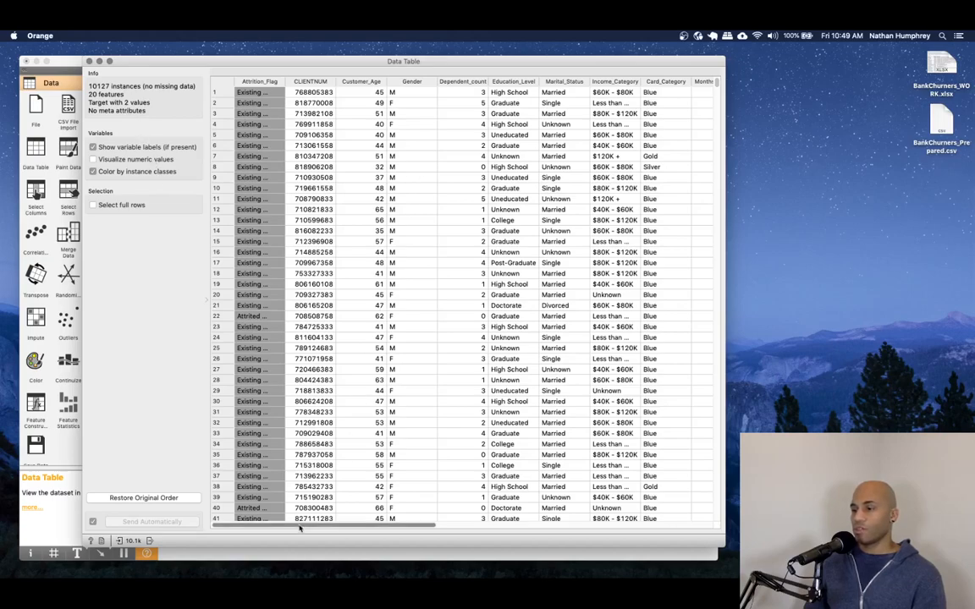
Sort the data table by CLIENTNUM in ascending order and turn on the visualization of numeric values
left_click_drag(433, 527, 223, 527)
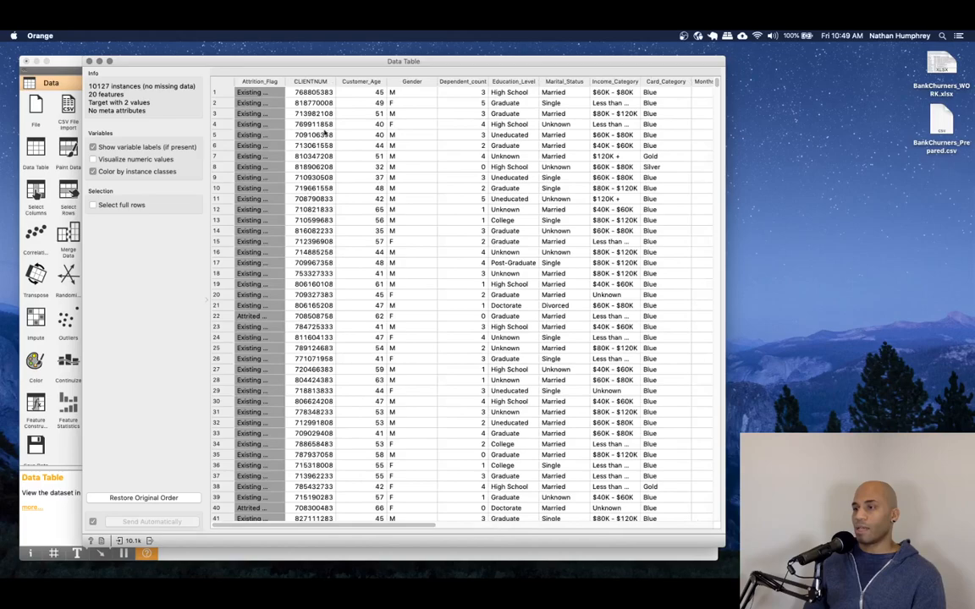
left_click(312, 82)
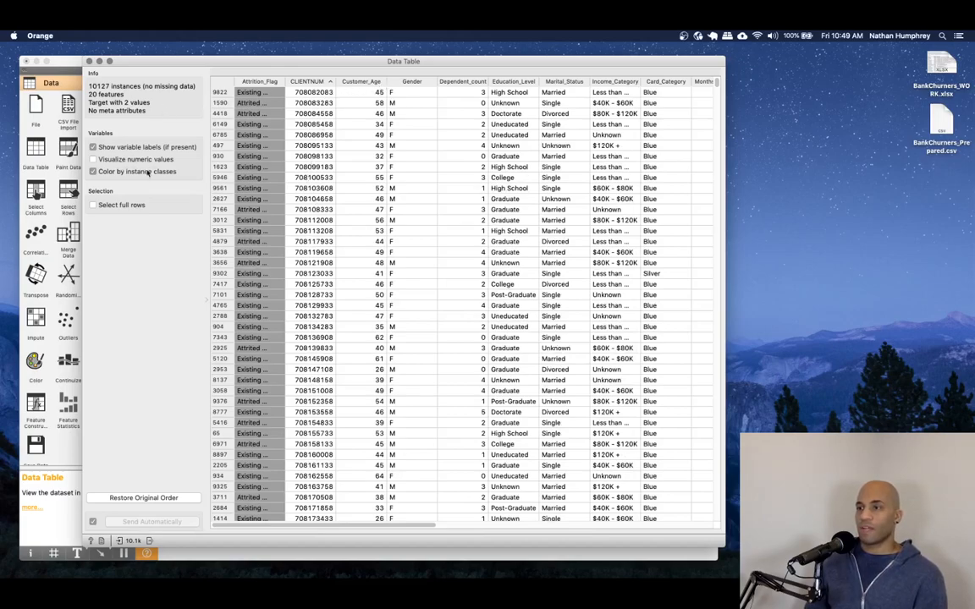
left_click(135, 161)
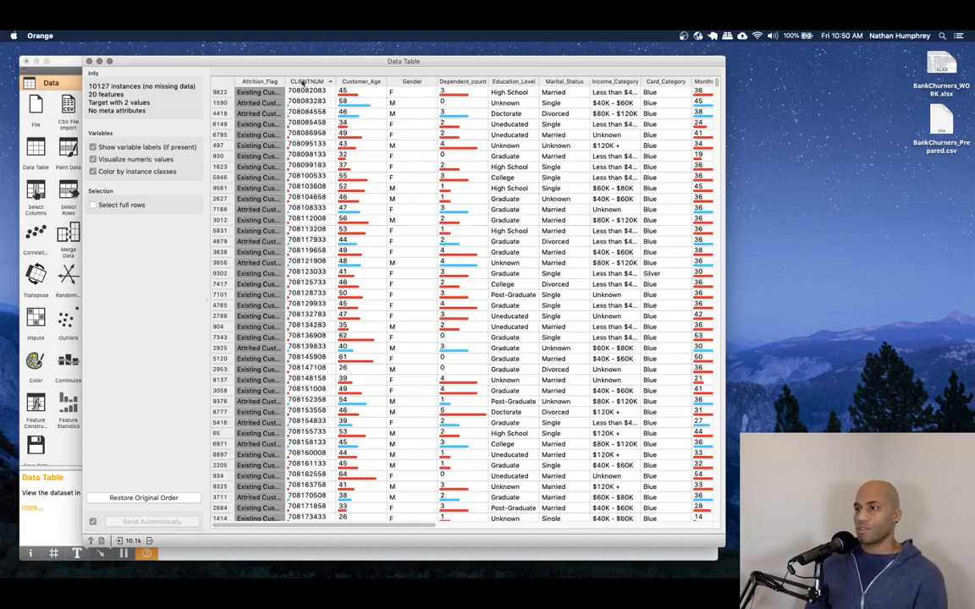
View the Data Table's report, close it, and return to the workflow canvas
left_click(100, 540)
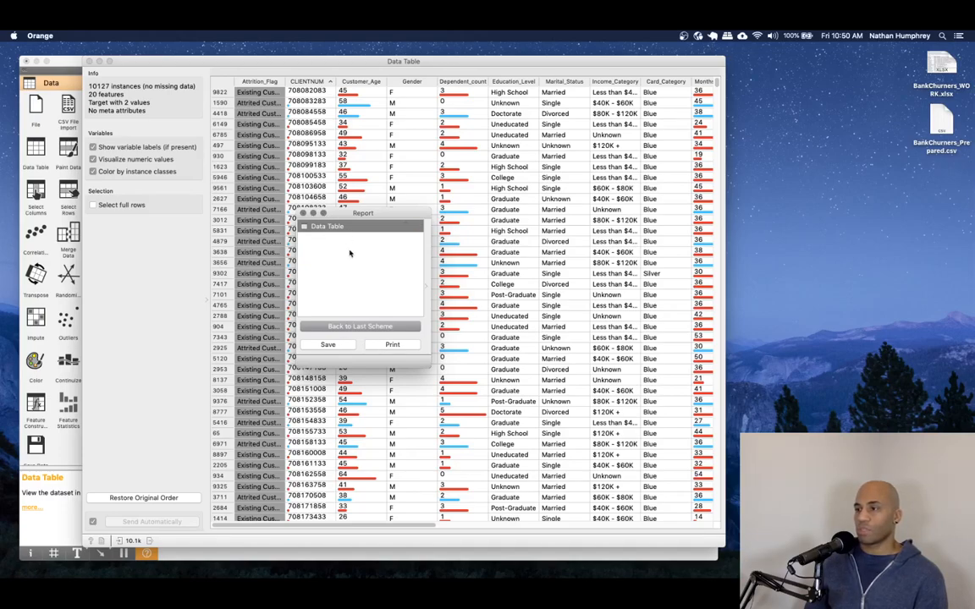
left_click(303, 214)
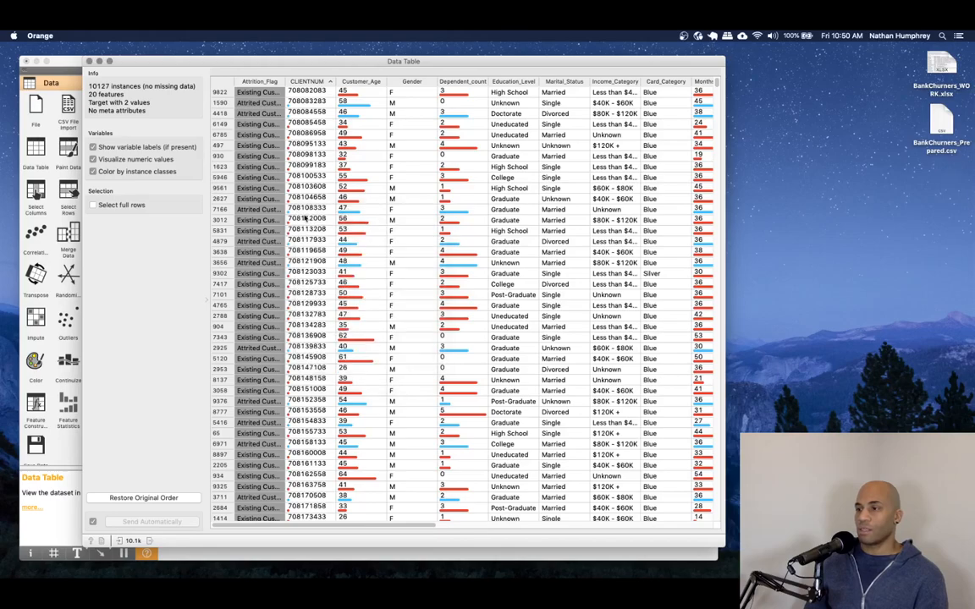
left_click_drag(288, 61, 442, 53)
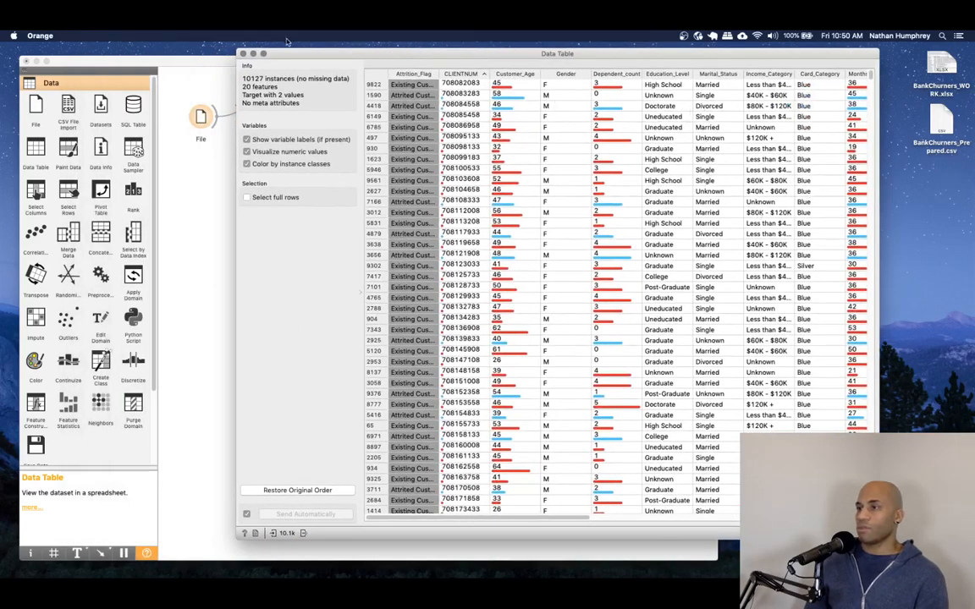
left_click(243, 54)
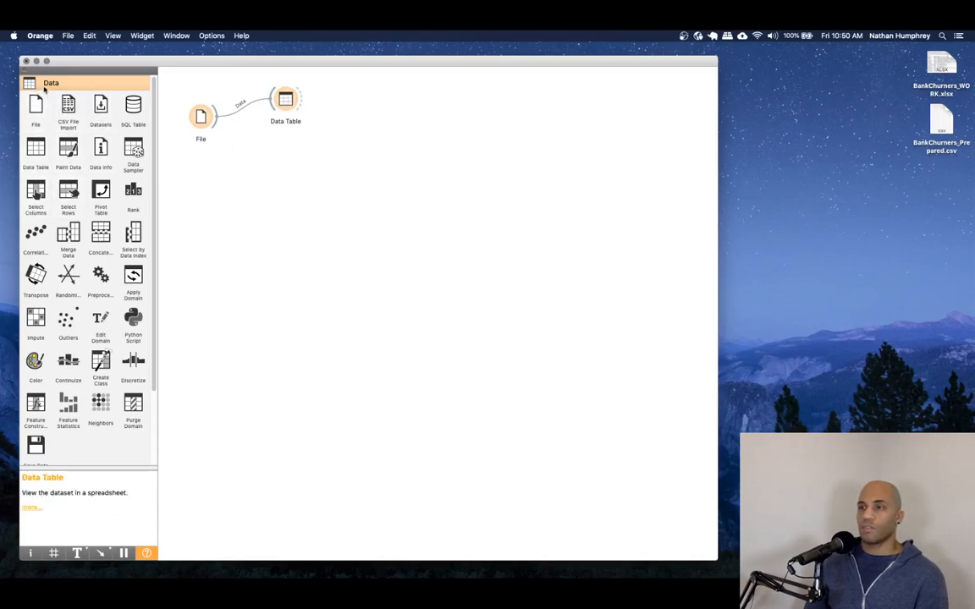
Add an Impute widget below Data Table, connect File to it, and open its settings
scroll(68, 212, "down", 3)
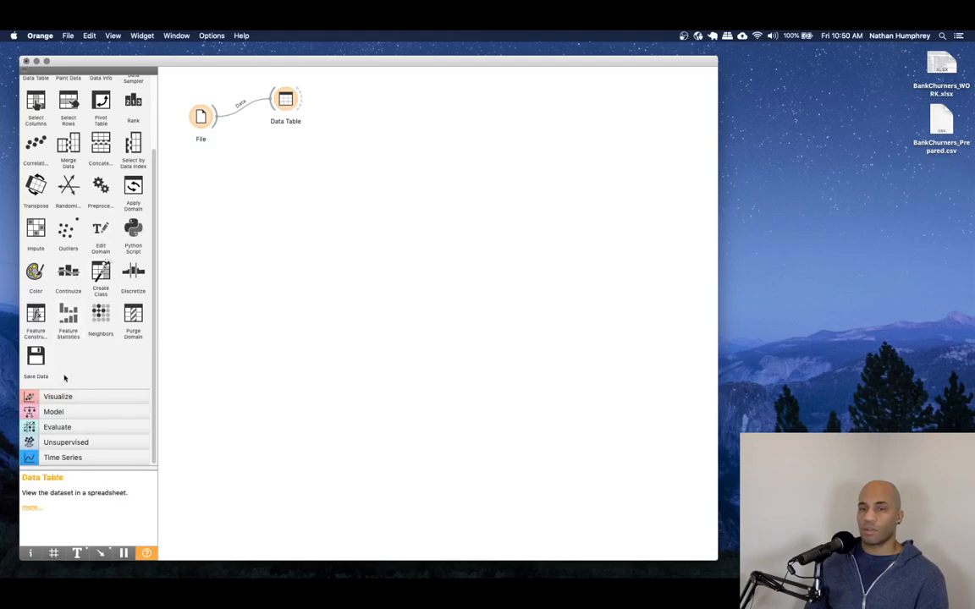
scroll(89, 296, "up", 3)
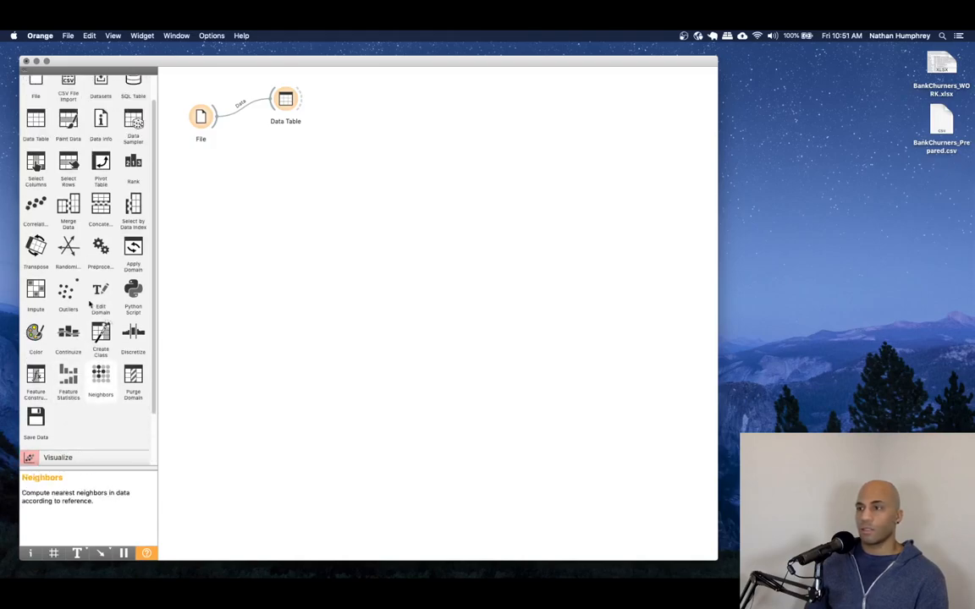
scroll(88, 301, "up", 2)
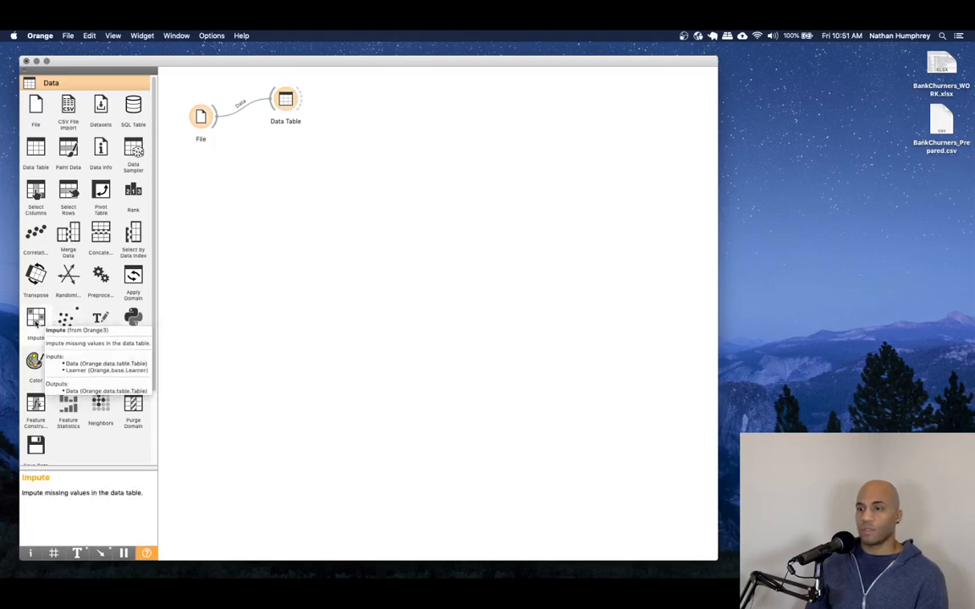
left_click_drag(34, 322, 260, 169)
left_click_drag(214, 125, 559, 108)
double_click(272, 166)
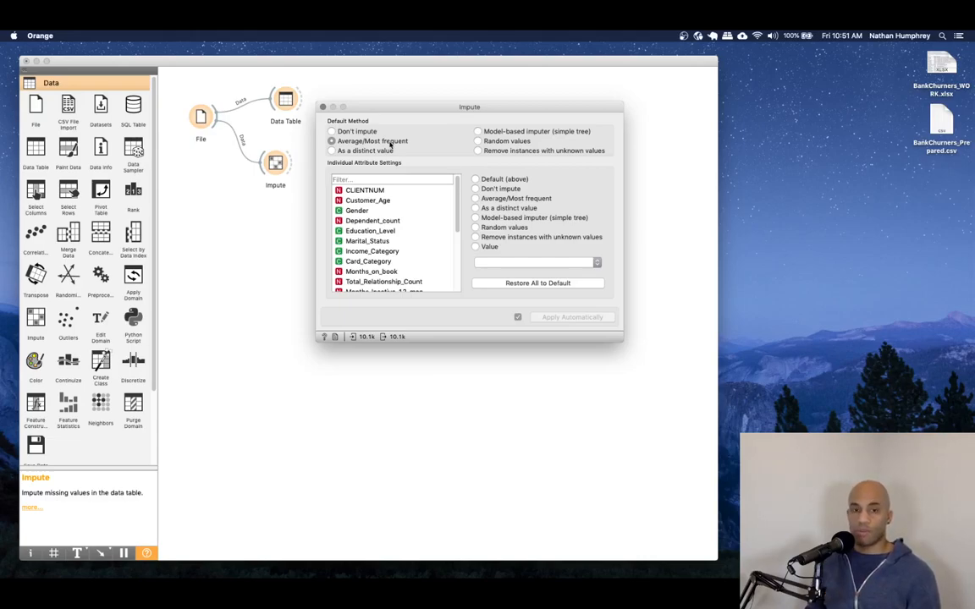
Set the default imputation method to remove instances with unknown values, and review the attribute list and the input and output summaries
left_click(479, 151)
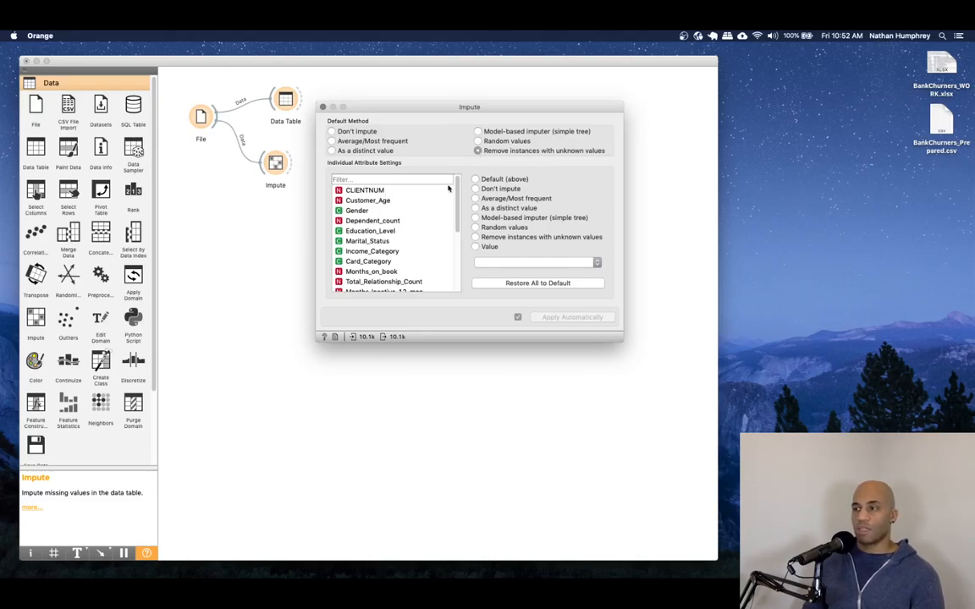
scroll(457, 185, "down", 5)
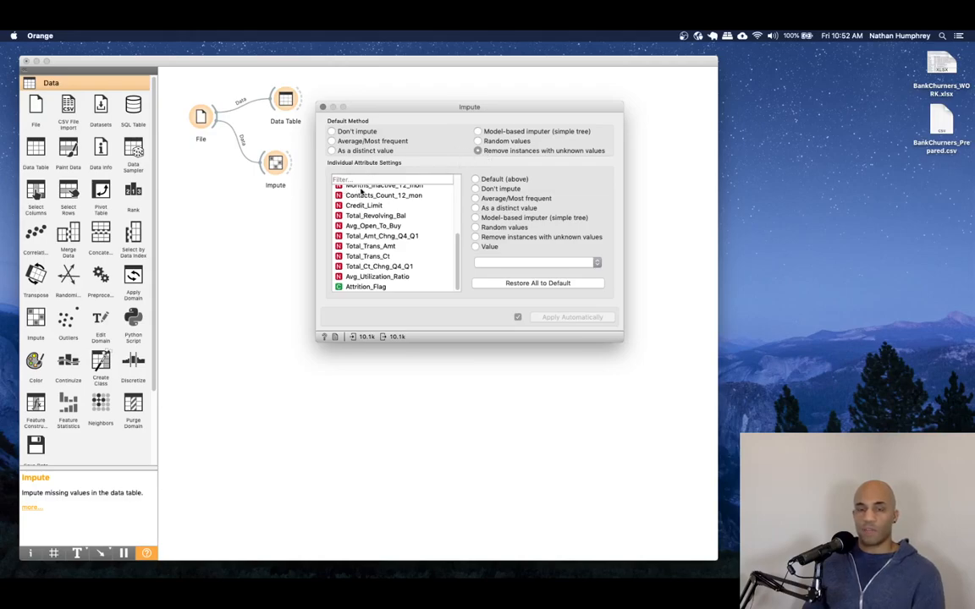
scroll(385, 237, "up", 5)
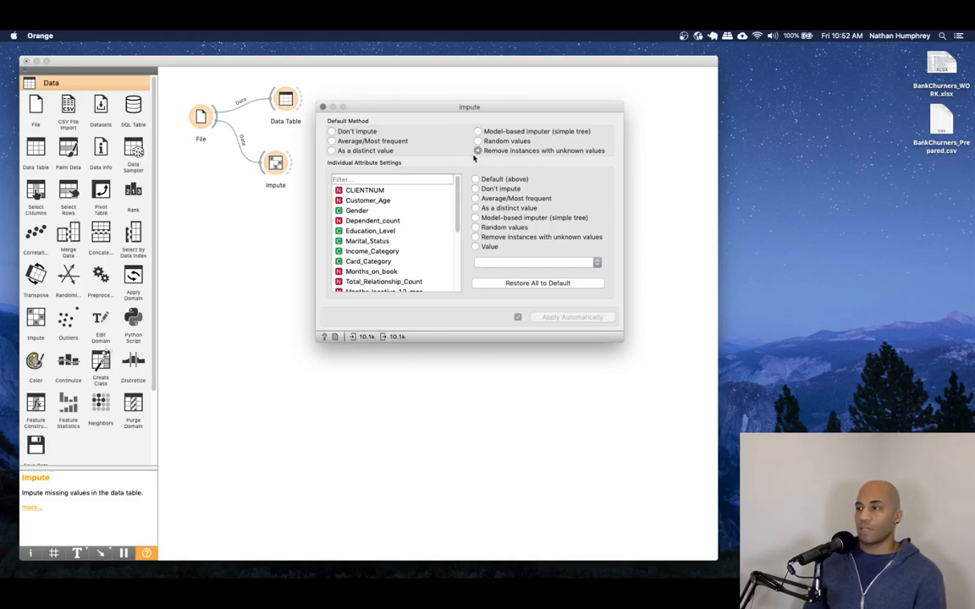
mouse_move(363, 338)
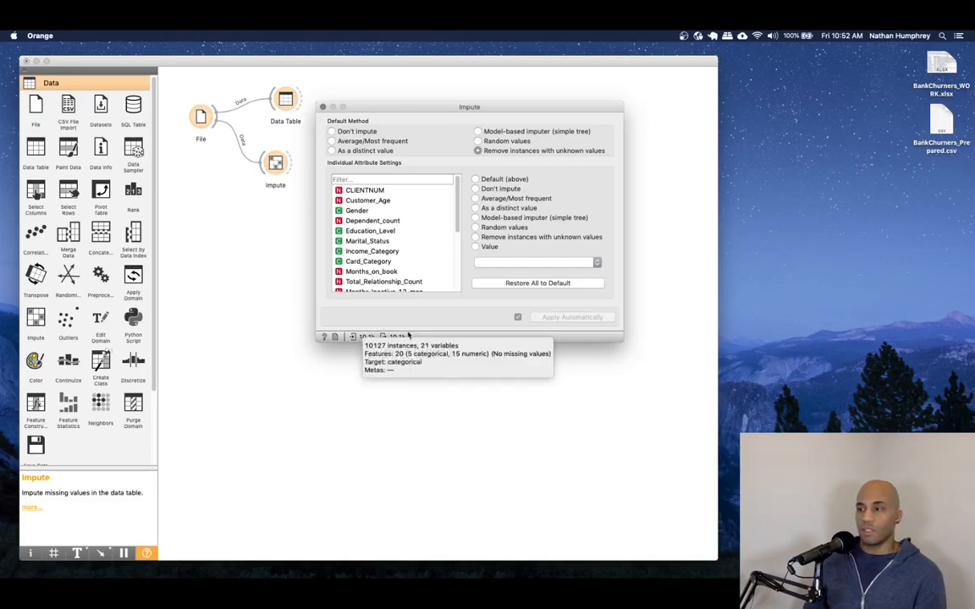
mouse_move(395, 337)
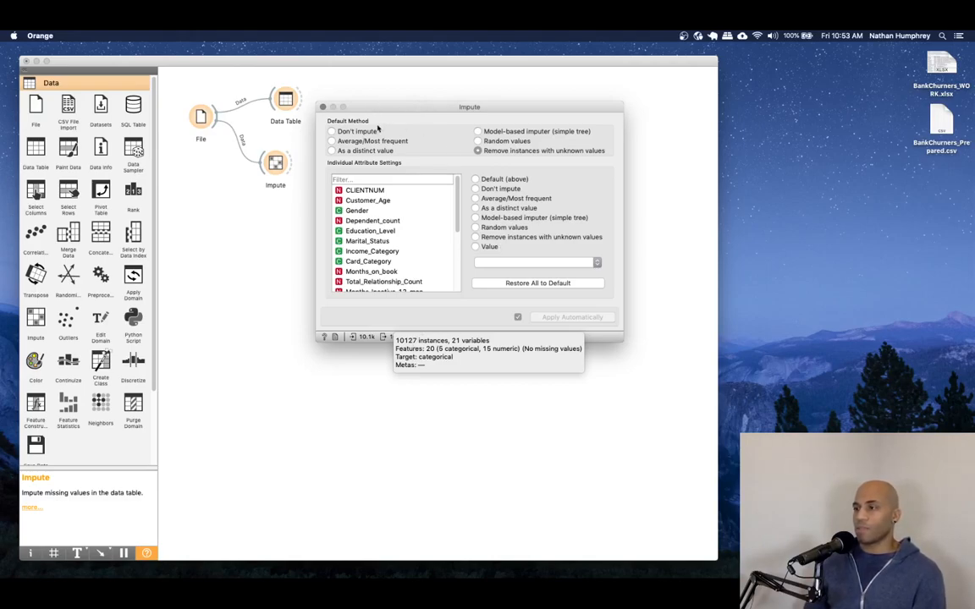
Close the Impute settings and remove the Impute widget from the workflow
left_click(323, 108)
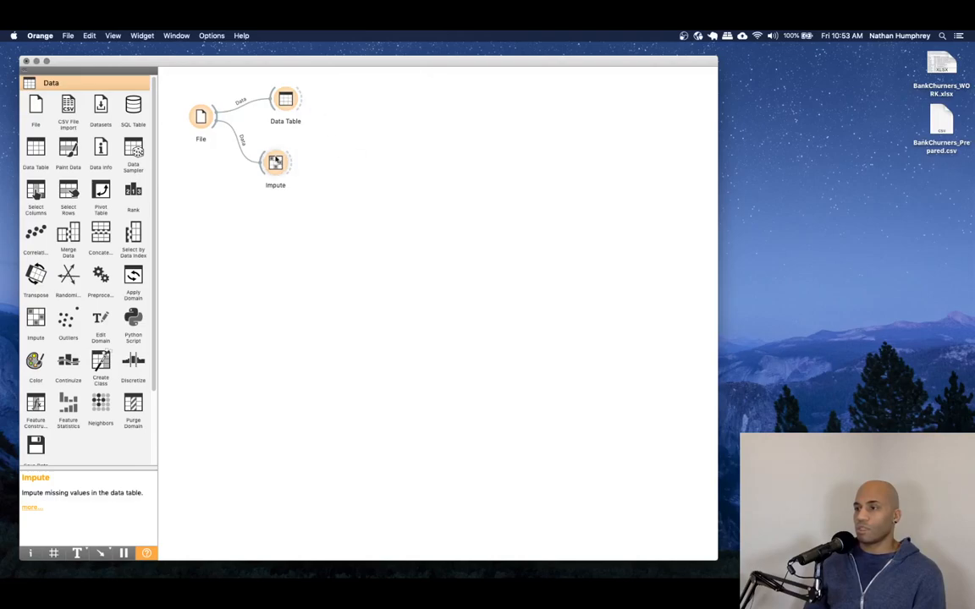
right_click(276, 163)
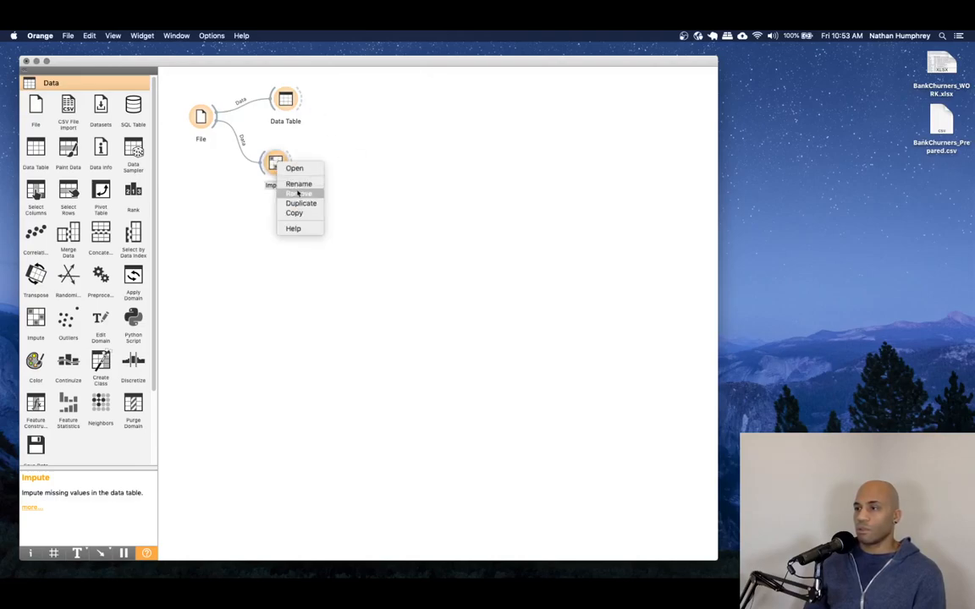
left_click(297, 194)
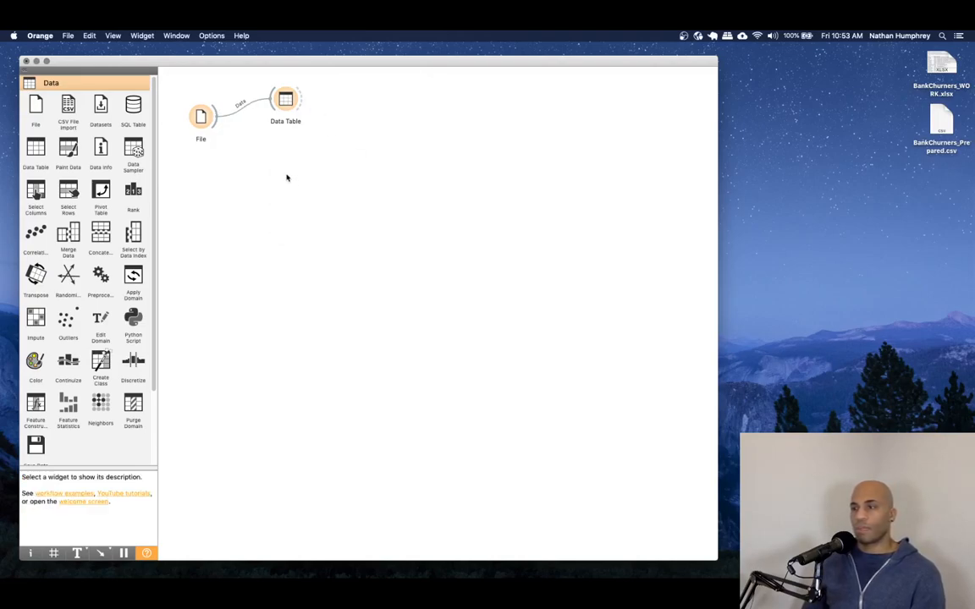
Move the File widget lower on the canvas, connect it to a new Feature Statistics widget, and open the statistics
left_click_drag(203, 117, 203, 242)
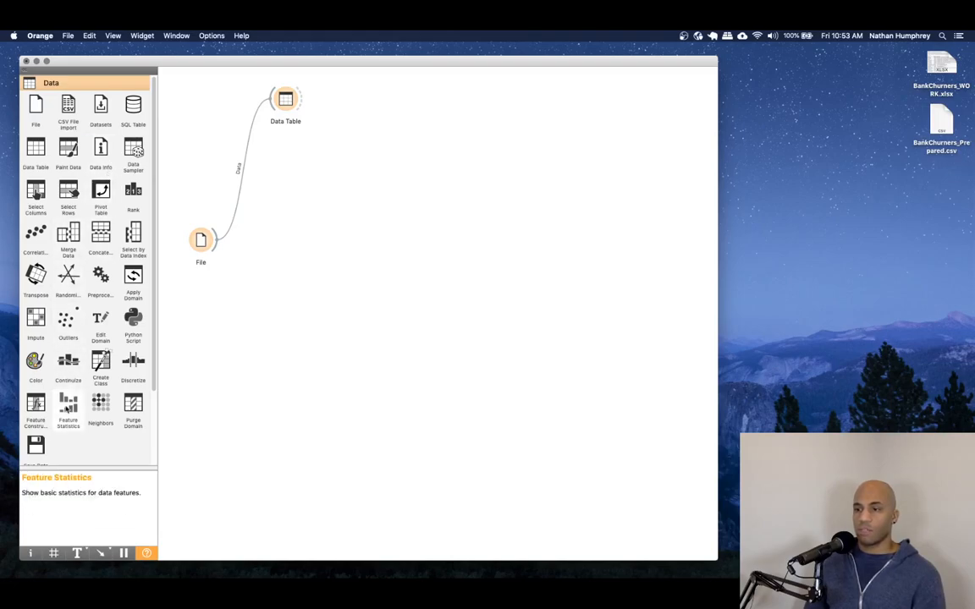
left_click_drag(66, 408, 305, 164)
left_click_drag(216, 242, 323, 146)
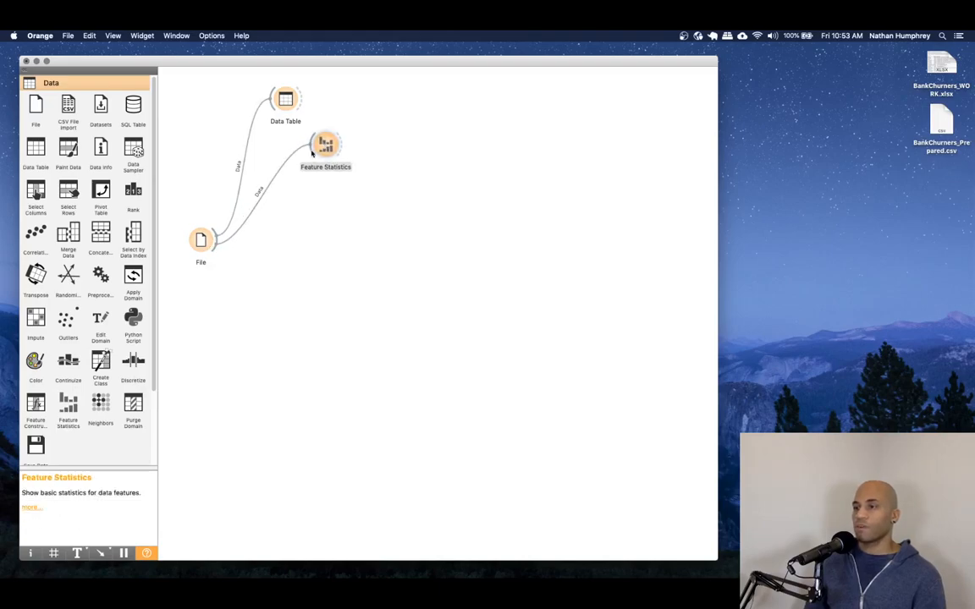
double_click(325, 144)
left_click_drag(475, 87, 262, 78)
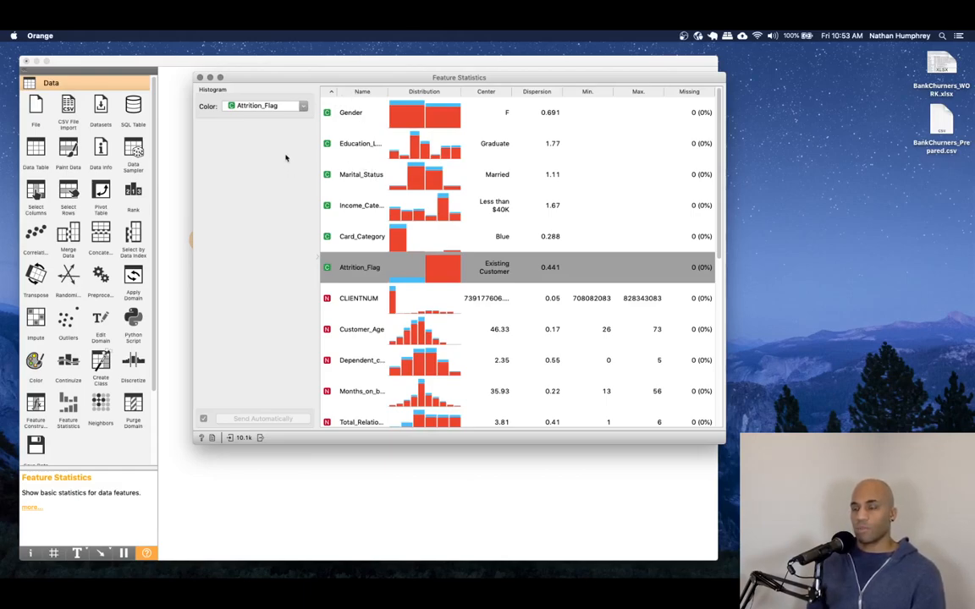
Keep the histograms colored by Attrition_Flag and examine each feature's distribution, center, dispersion, range and missing values
left_click(245, 108)
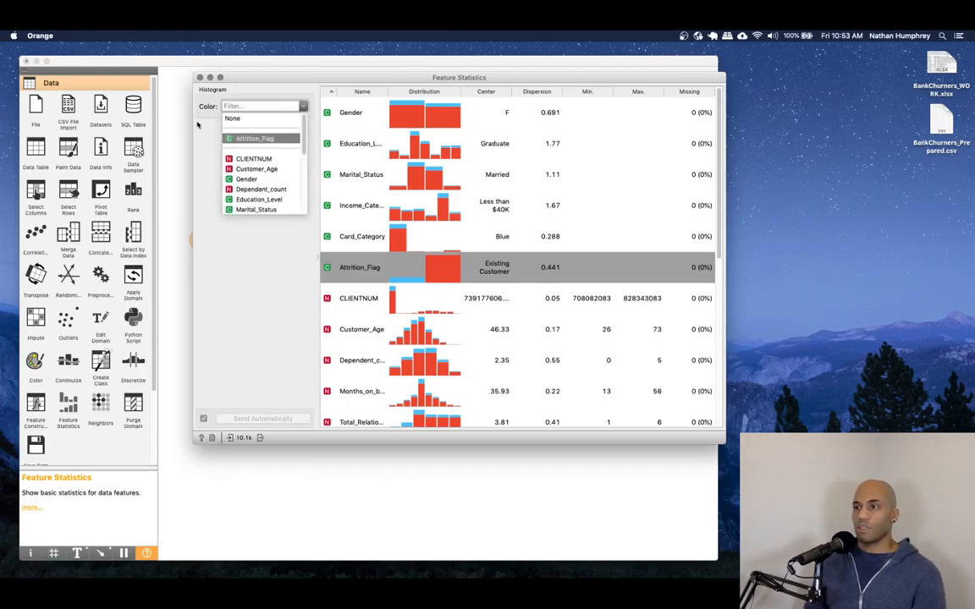
left_click(254, 137)
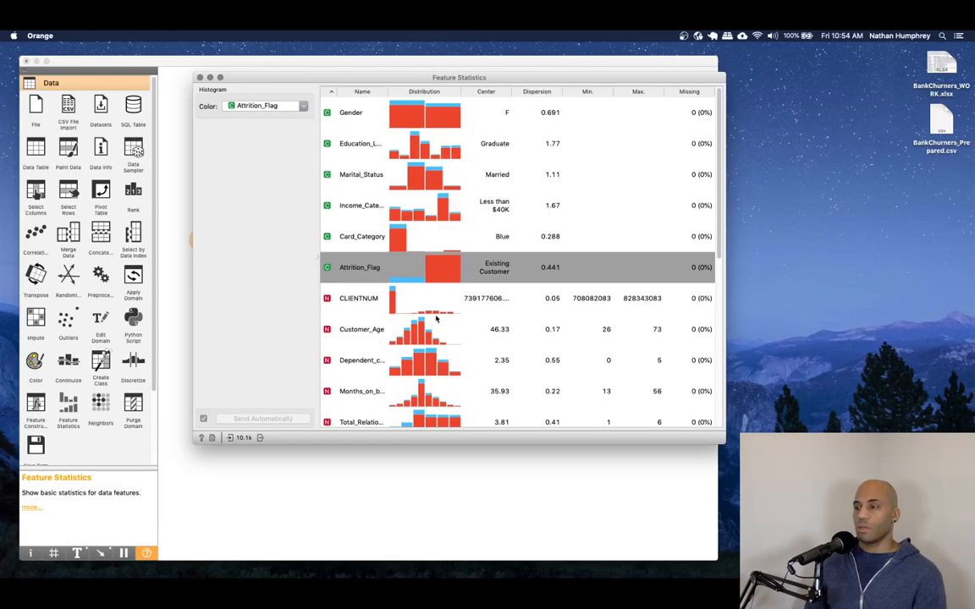
scroll(437, 319, "down", 5)
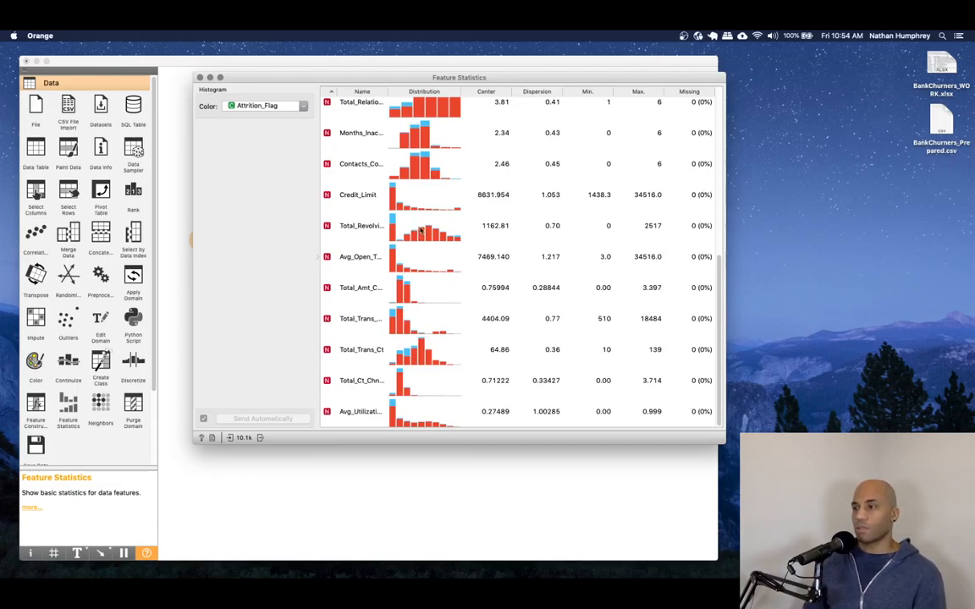
scroll(417, 227, "up", 5)
scroll(420, 230, "up", 2)
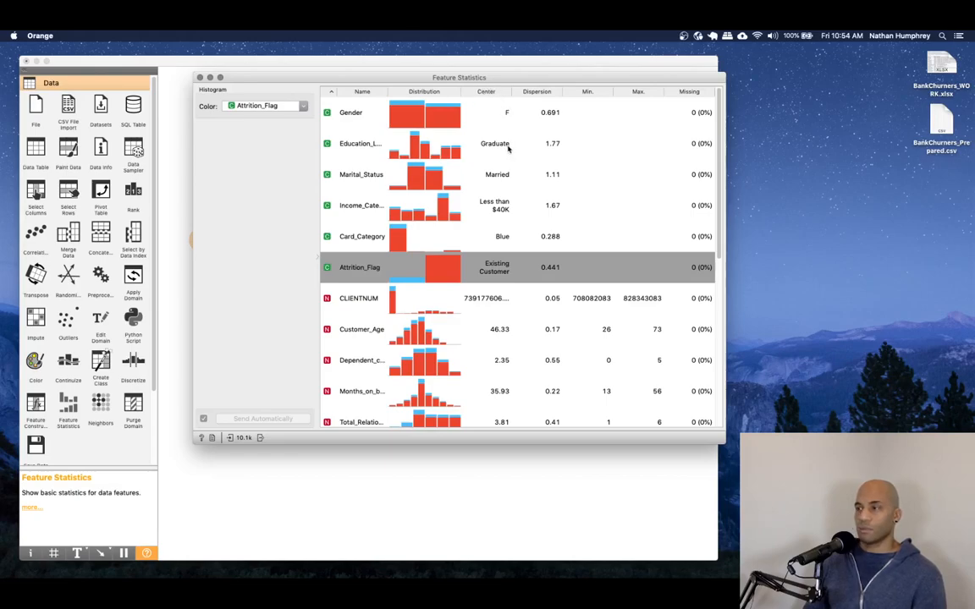
scroll(526, 300, "down", 5)
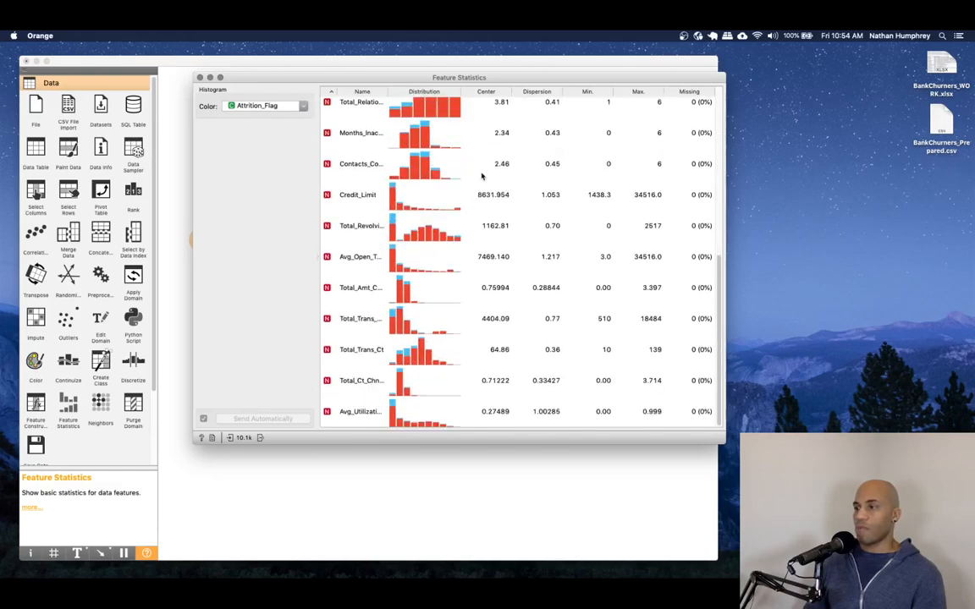
Compare the categorical and numeric features across the whole statistics table, including their distributions, minimums and maximums
scroll(502, 175, "up", 5)
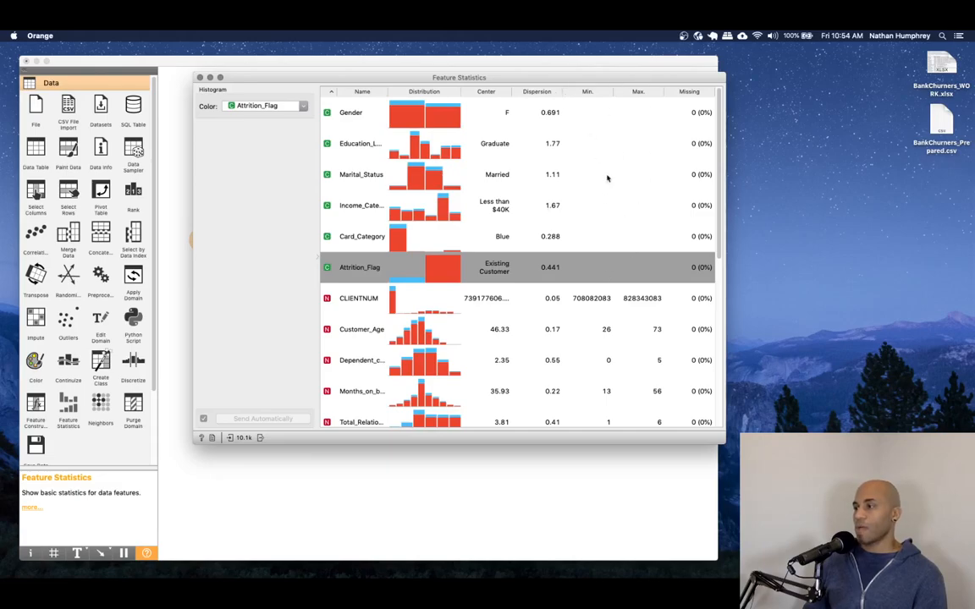
scroll(621, 307, "down", 3)
scroll(598, 119, "up", 3)
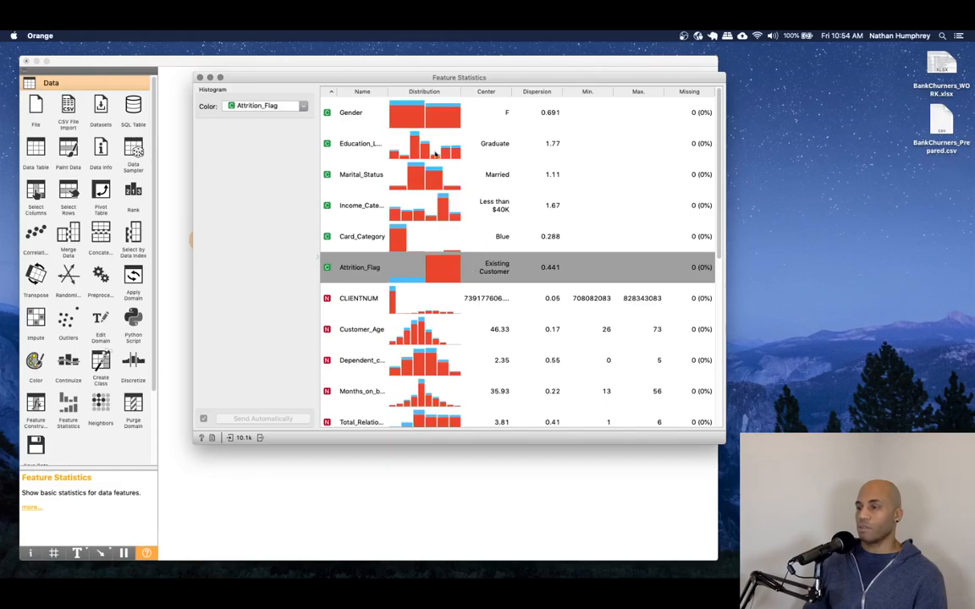
scroll(508, 271, "down", 9)
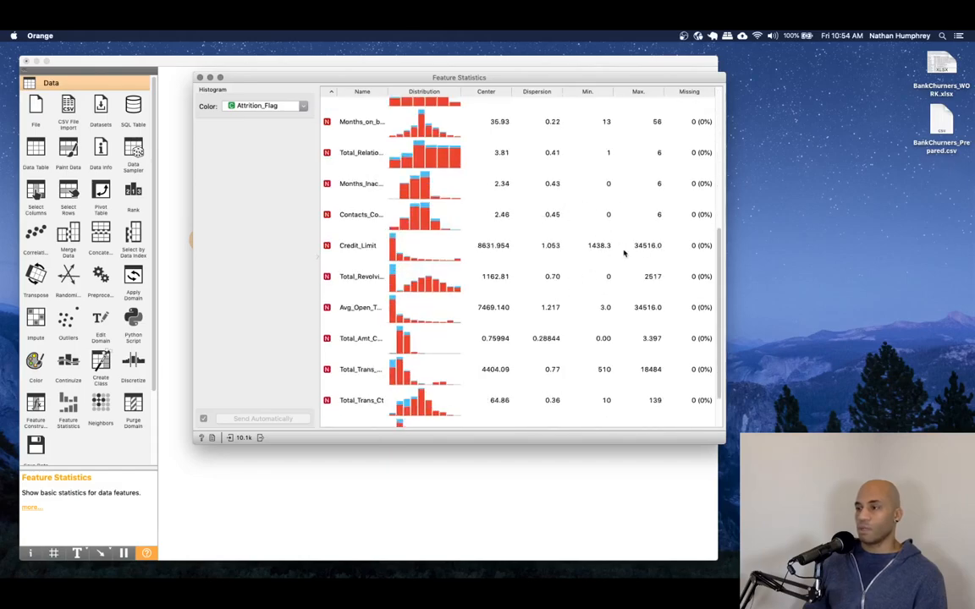
scroll(530, 186, "up", 3)
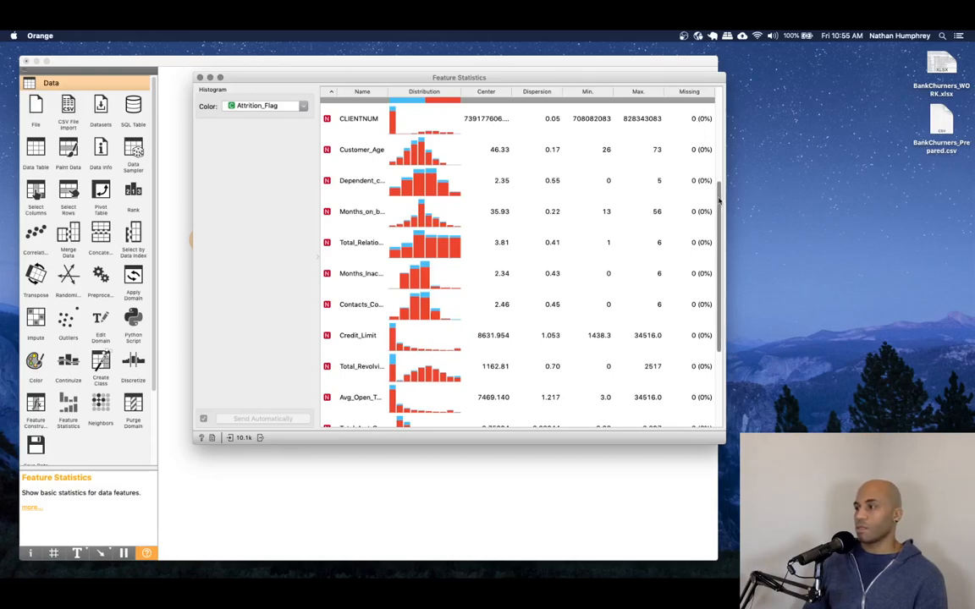
scroll(701, 114, "up", 5)
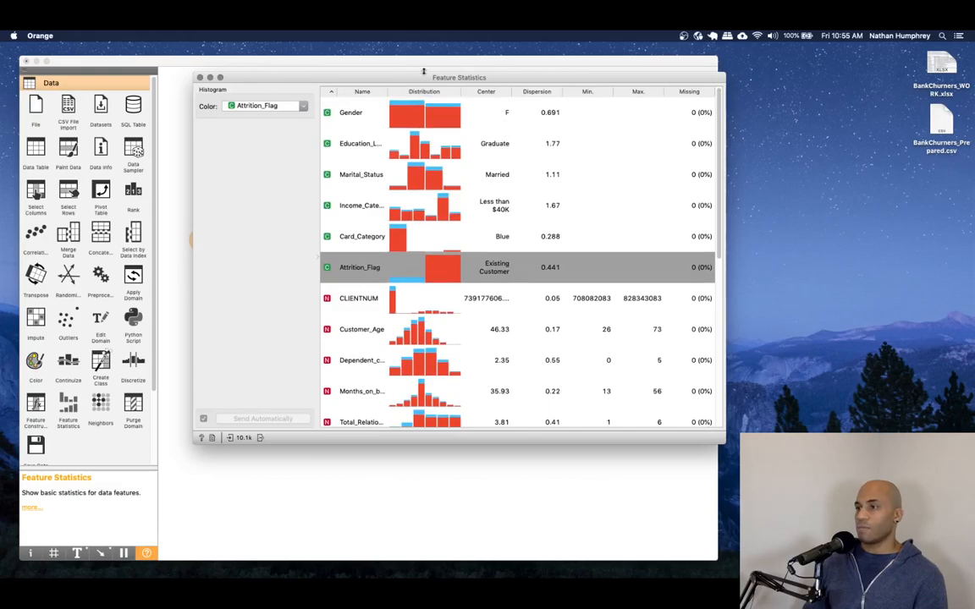
Move the Feature Statistics window off the File widget and widen the Name column to read more of the feature names
left_click_drag(397, 83, 473, 57)
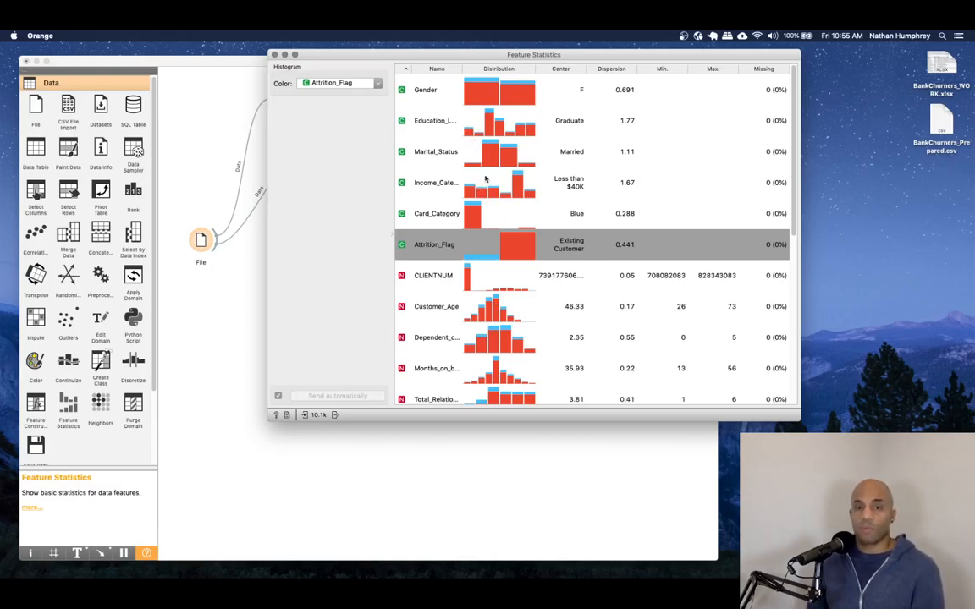
scroll(494, 233, "down", 5)
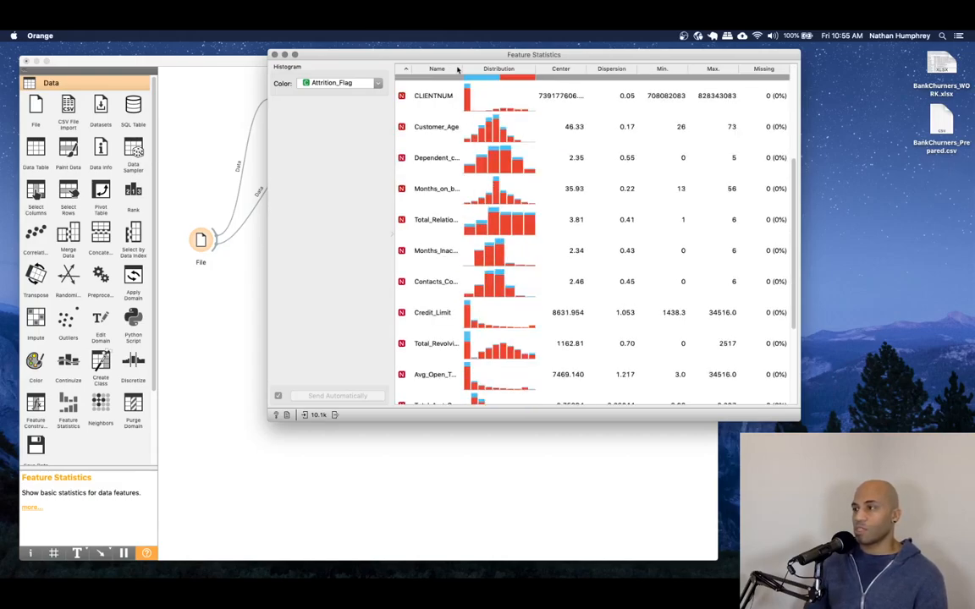
left_click_drag(462, 69, 470, 68)
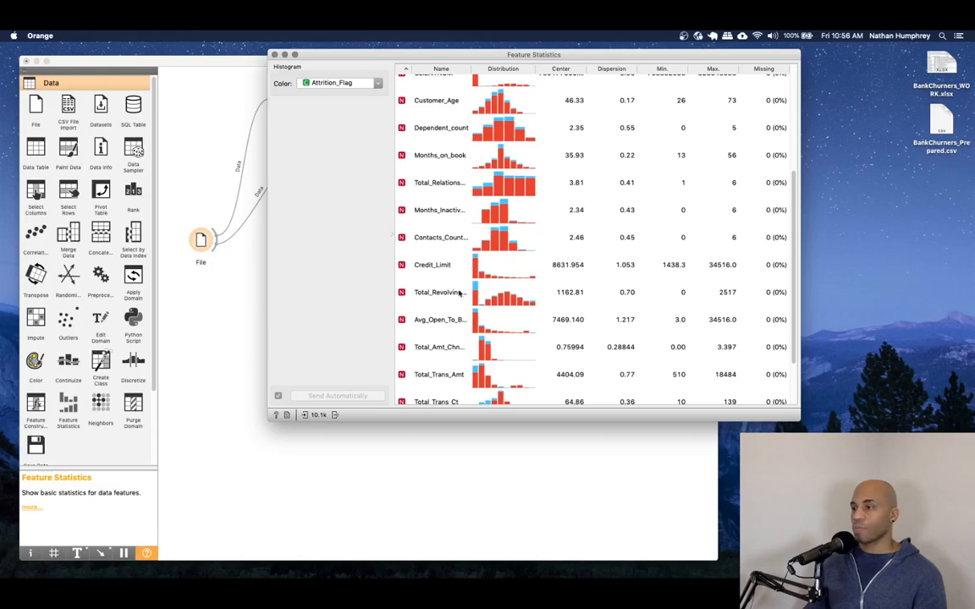
scroll(448, 279, "down", 3)
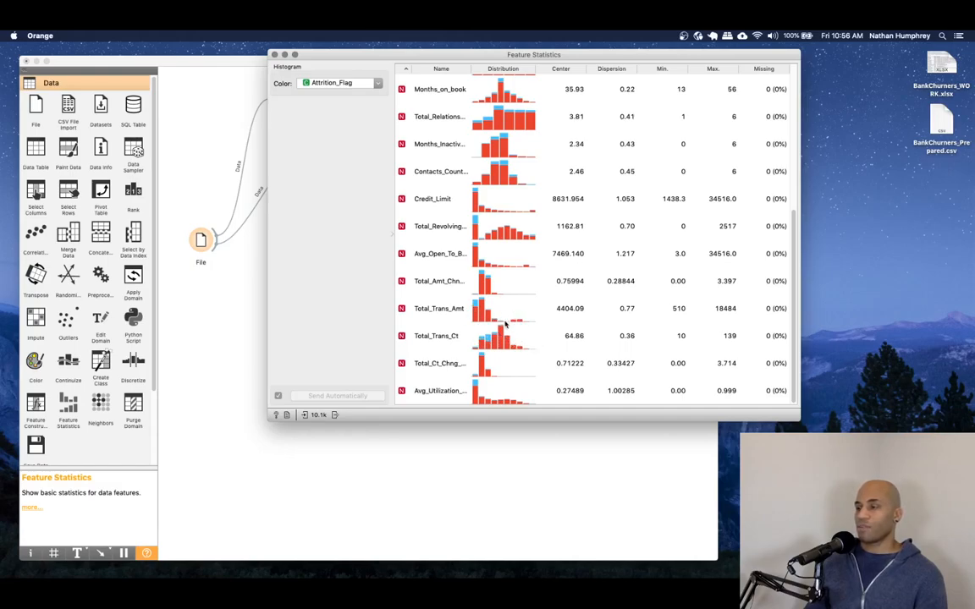
Select Total_Trans_Amt, Total_Trans_Ct, Total_Revolving_Bal, Credit_Limit and Months_Inactive_12_mon in the feature statistics, and close the window
left_click(444, 309)
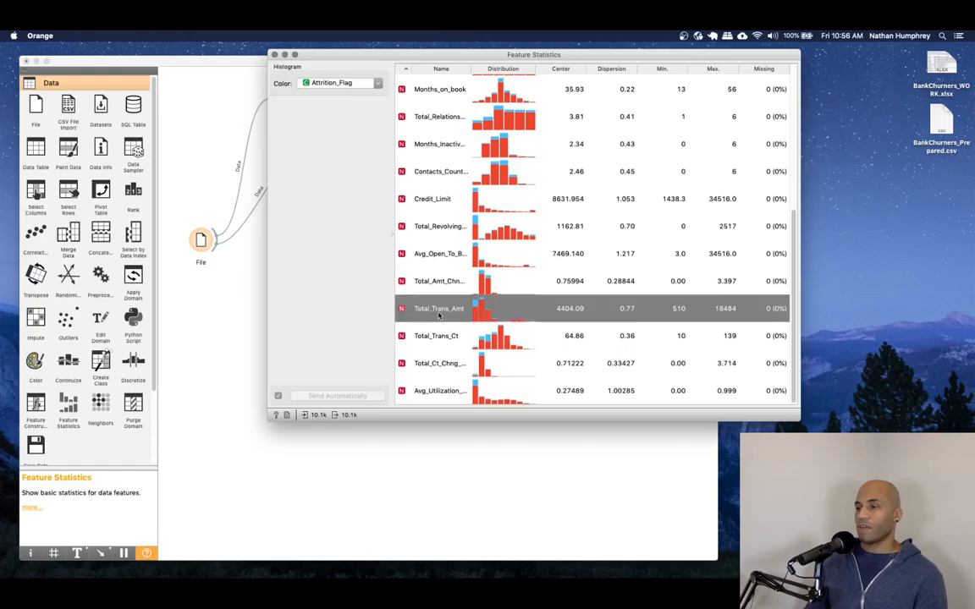
left_click(438, 331)
left_click(440, 309, "shift")
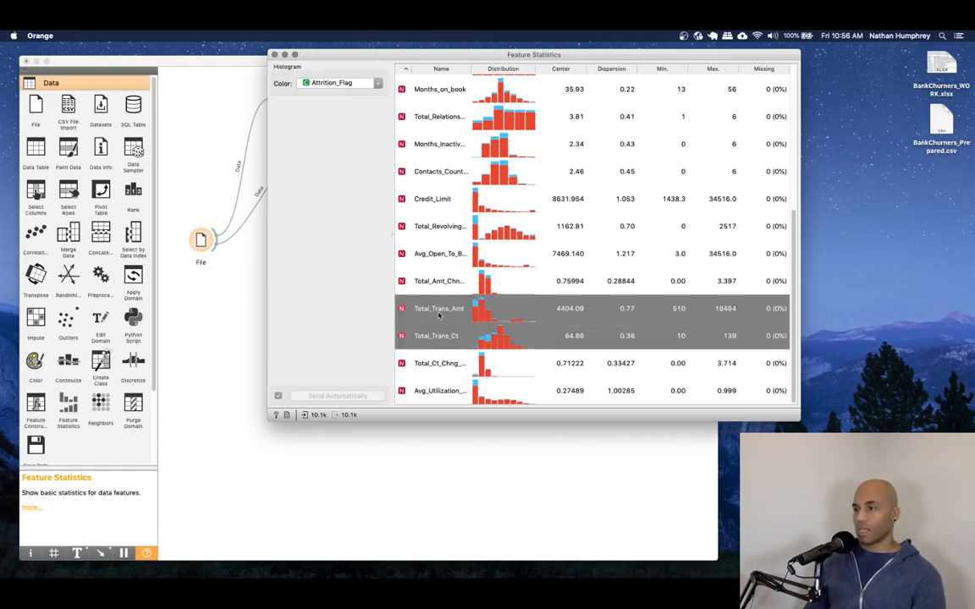
left_click(436, 227, "super")
left_click(437, 200, "super")
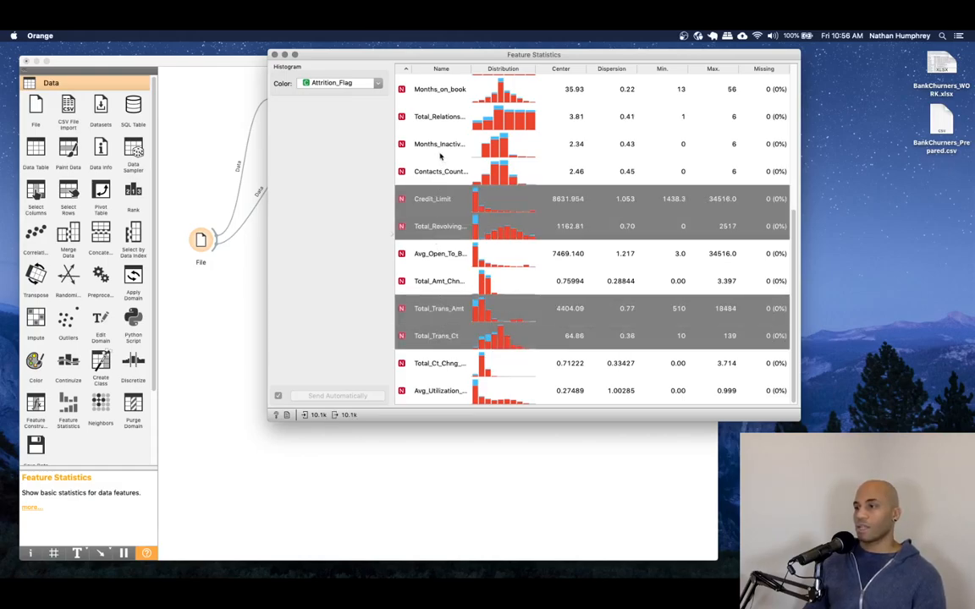
left_click(438, 144, "super")
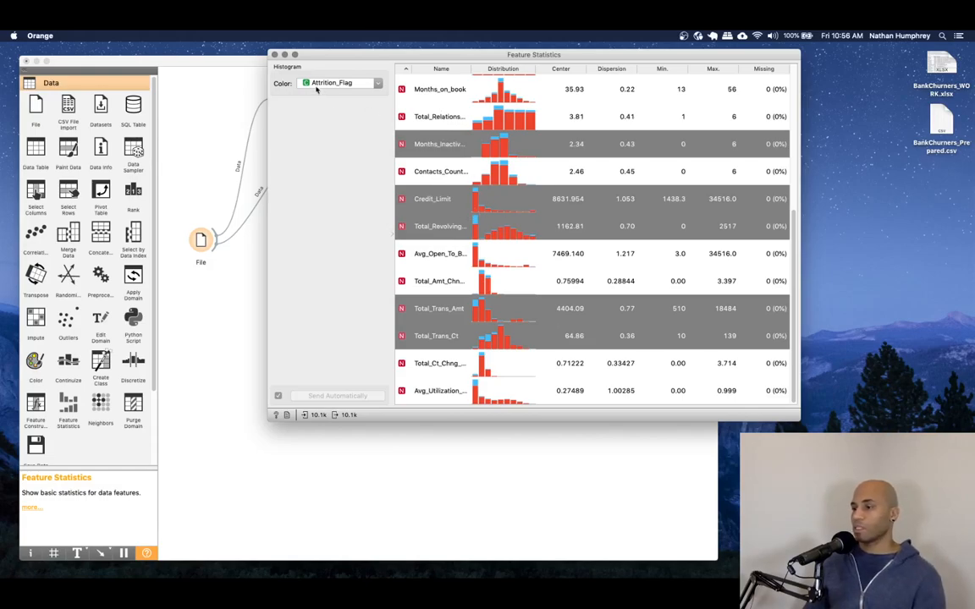
left_click(274, 55)
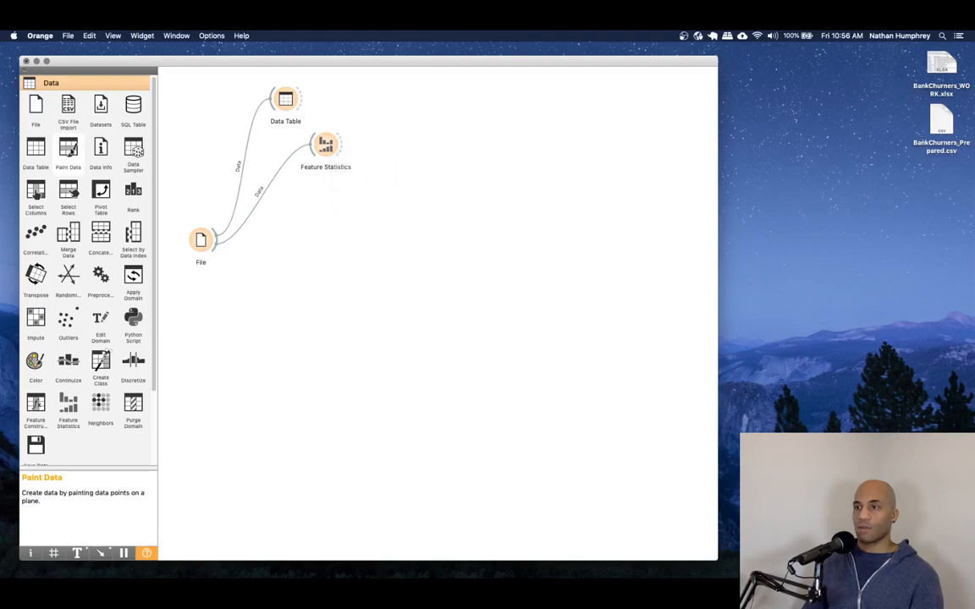
Inspect the reduced data from Feature Statistics in a new connected Data Table, and delete that second Data Table widget
mouse_move(35, 148)
left_mouse_down()
mouse_move(385, 155)
mouse_move(388, 134)
mouse_move(408, 147)
left_mouse_up()
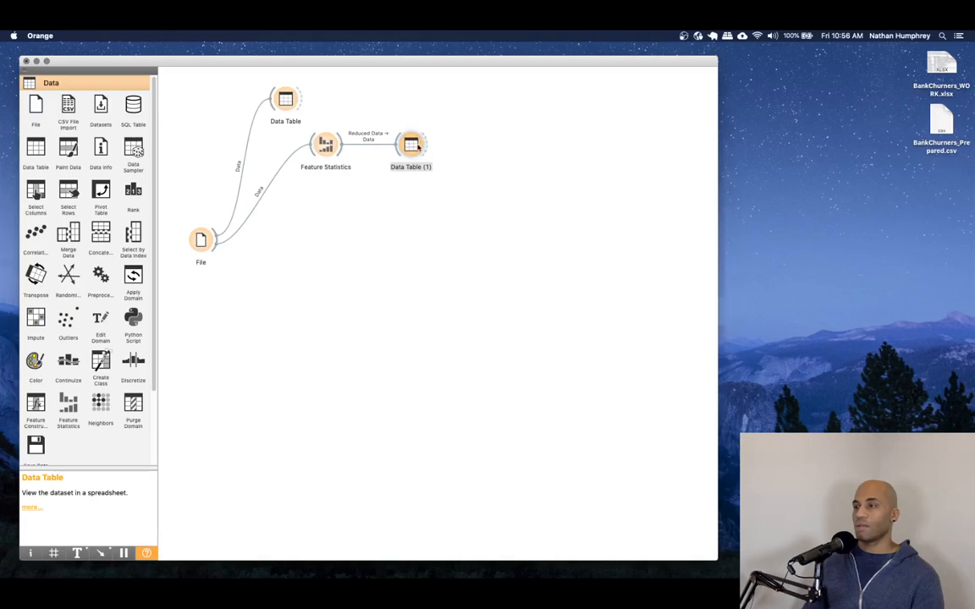
double_click(416, 145)
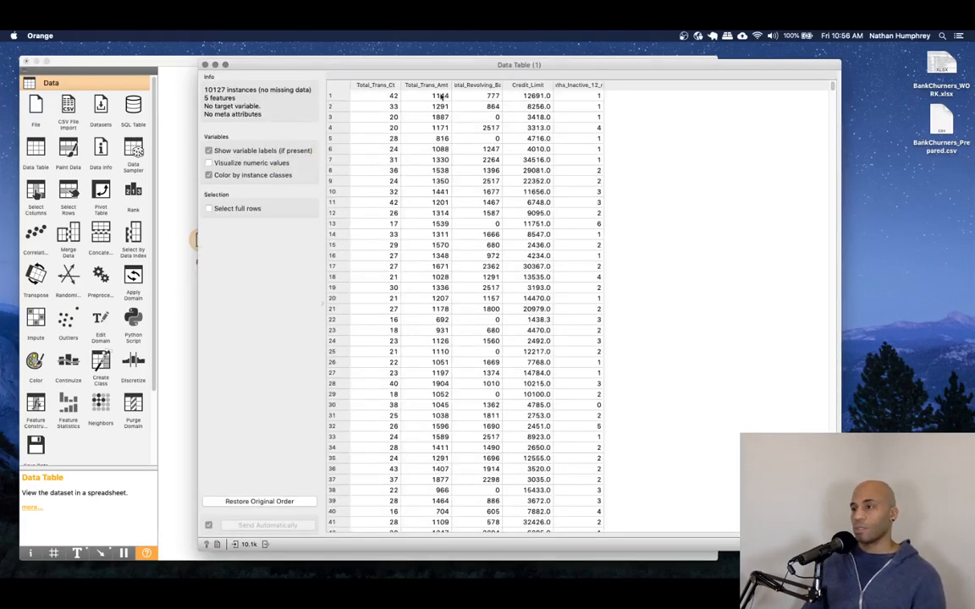
left_click_drag(263, 66, 293, 54)
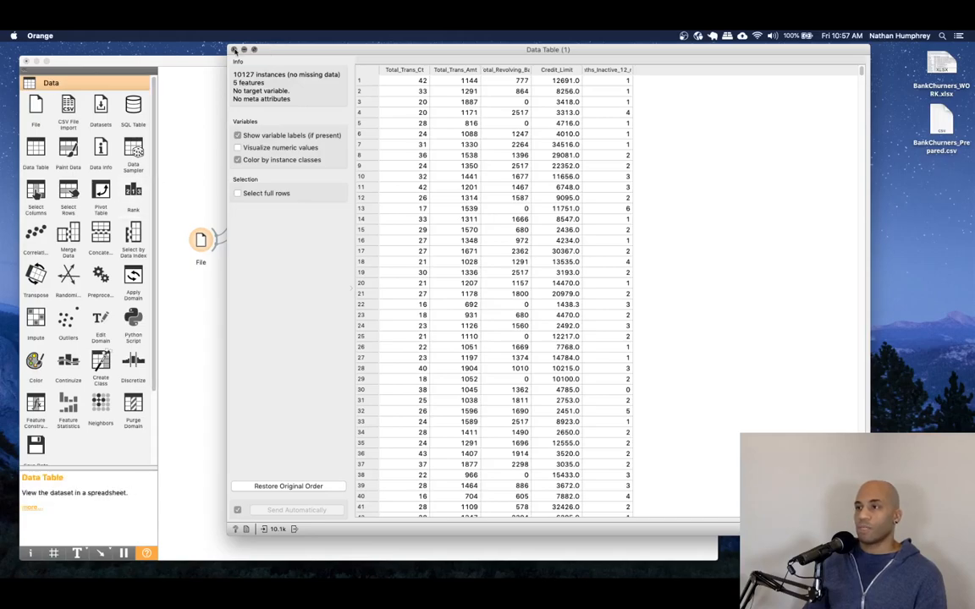
left_click(234, 50)
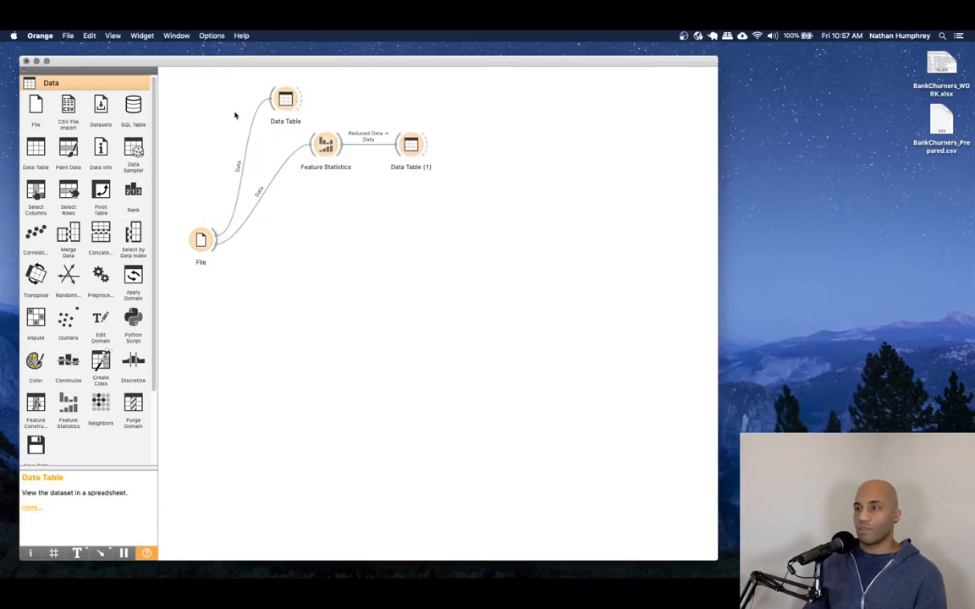
left_click(409, 144)
key("BackSpace")
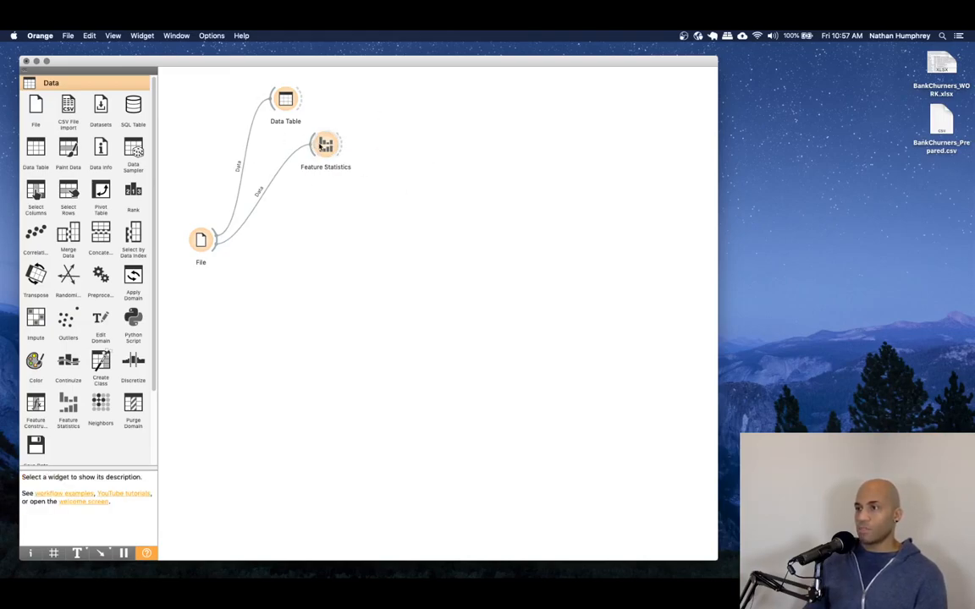
Add a Correlations widget below Feature Statistics, connect the File widget to it, and open it beside the workflow
left_click_drag(319, 145, 323, 137)
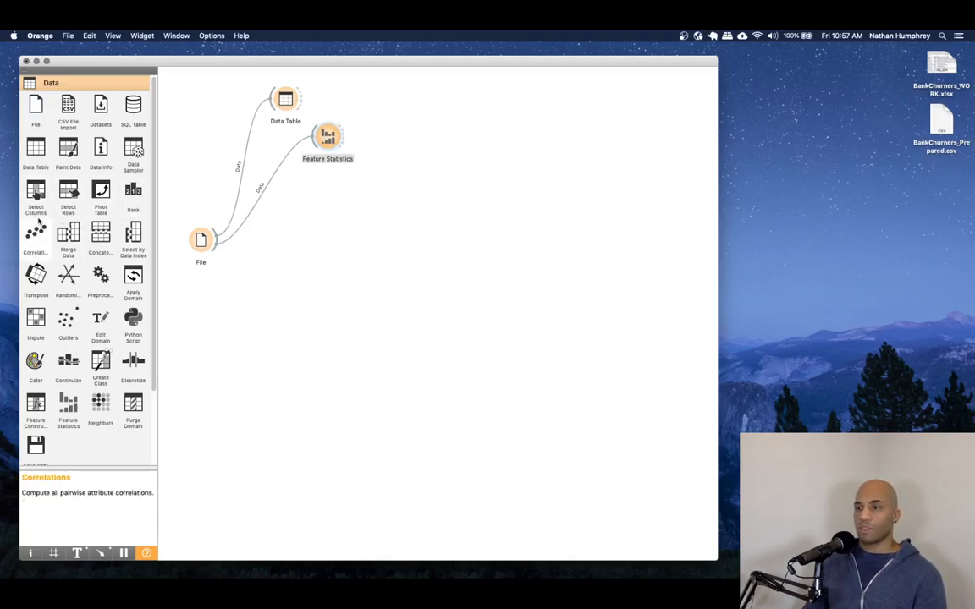
left_click_drag(36, 222, 359, 176)
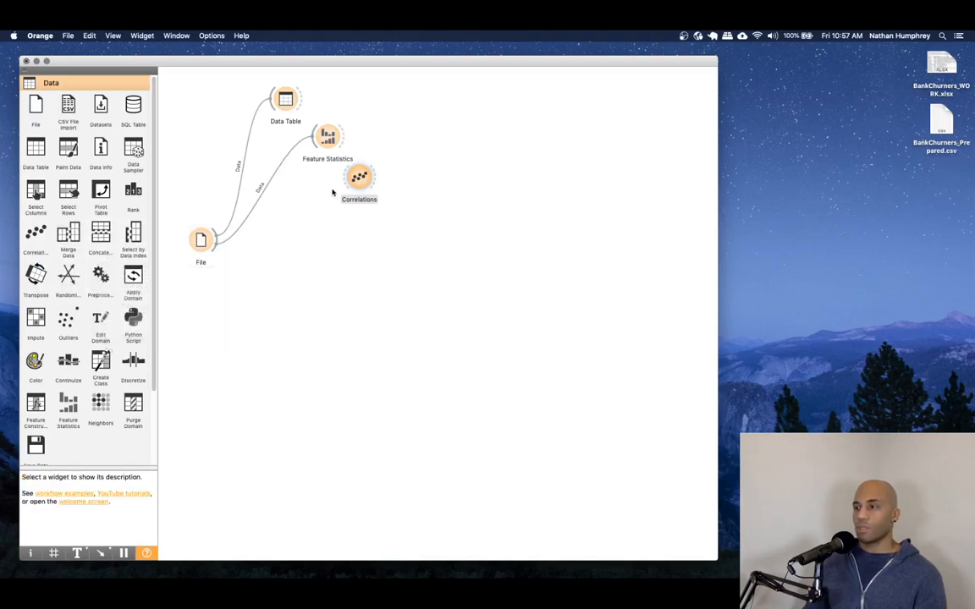
left_click_drag(217, 243, 357, 179)
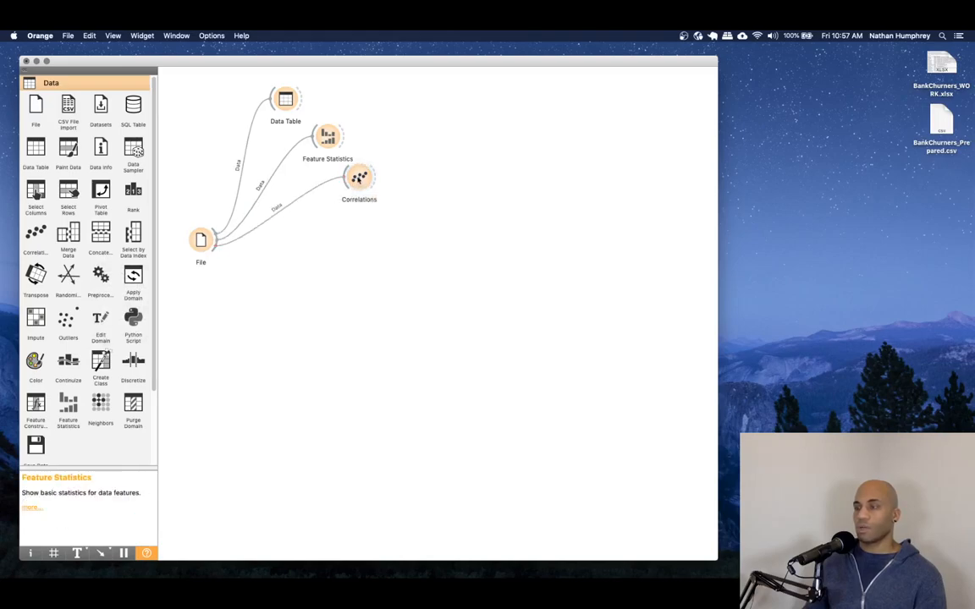
double_click(359, 178)
left_click_drag(610, 125, 479, 81)
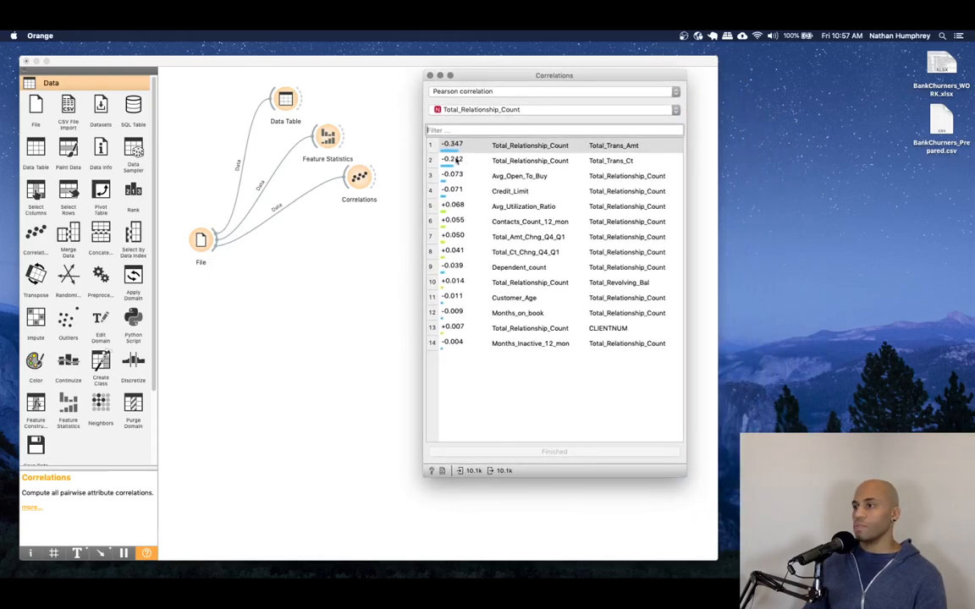
Set the correlations to cover all feature combinations, keeping Pearson correlation as the method
left_click(508, 110)
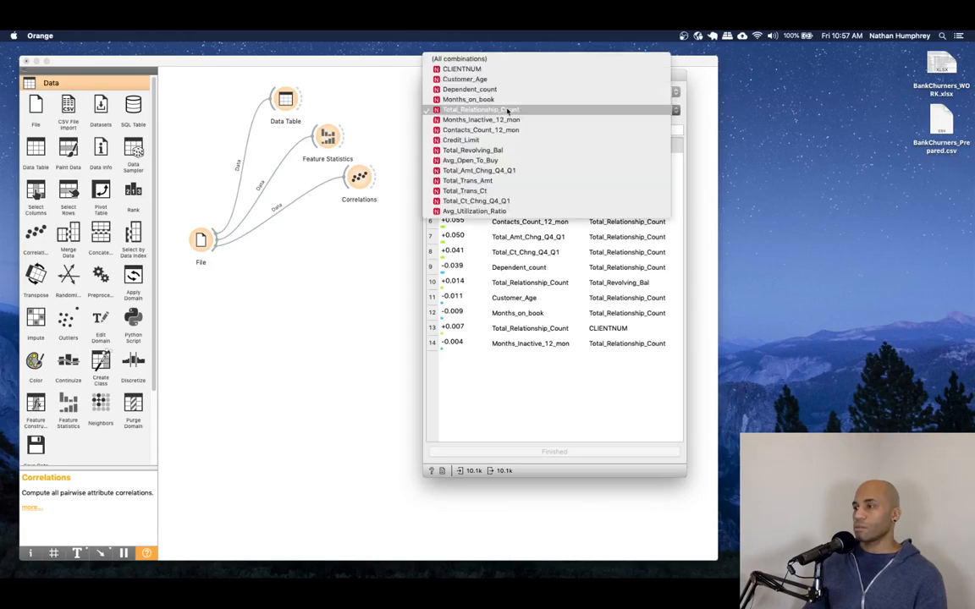
left_click(467, 61)
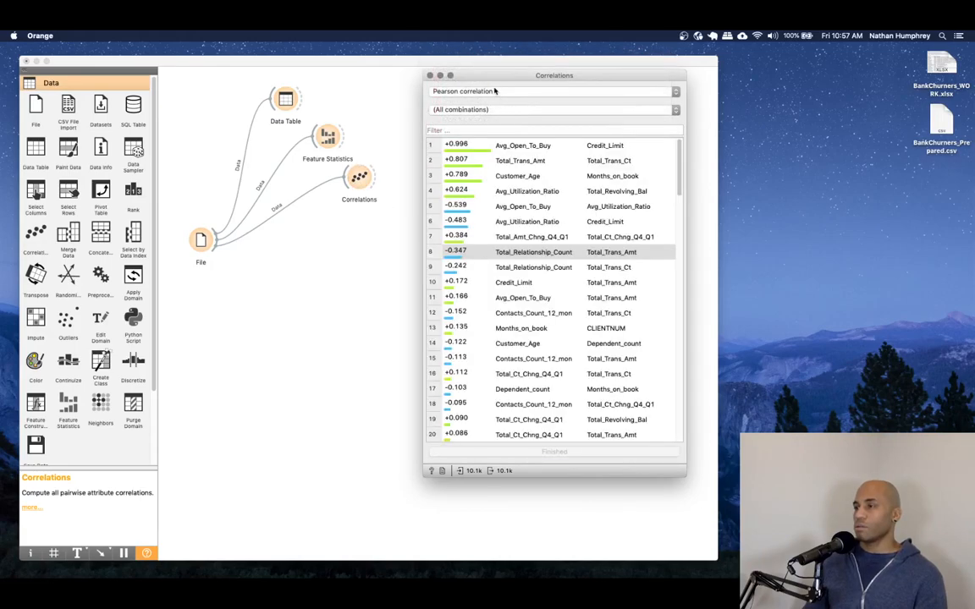
left_click(491, 93)
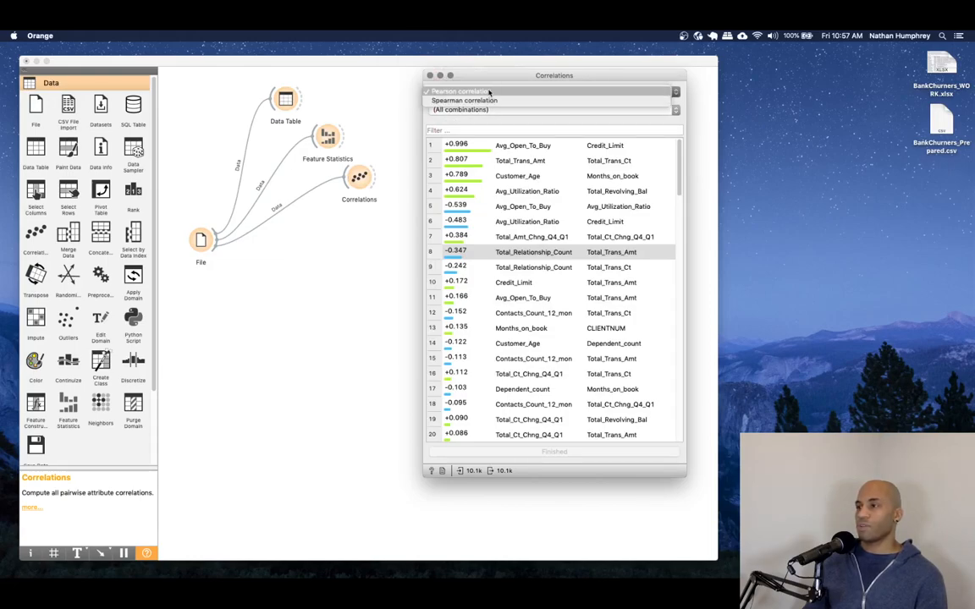
left_click(496, 79)
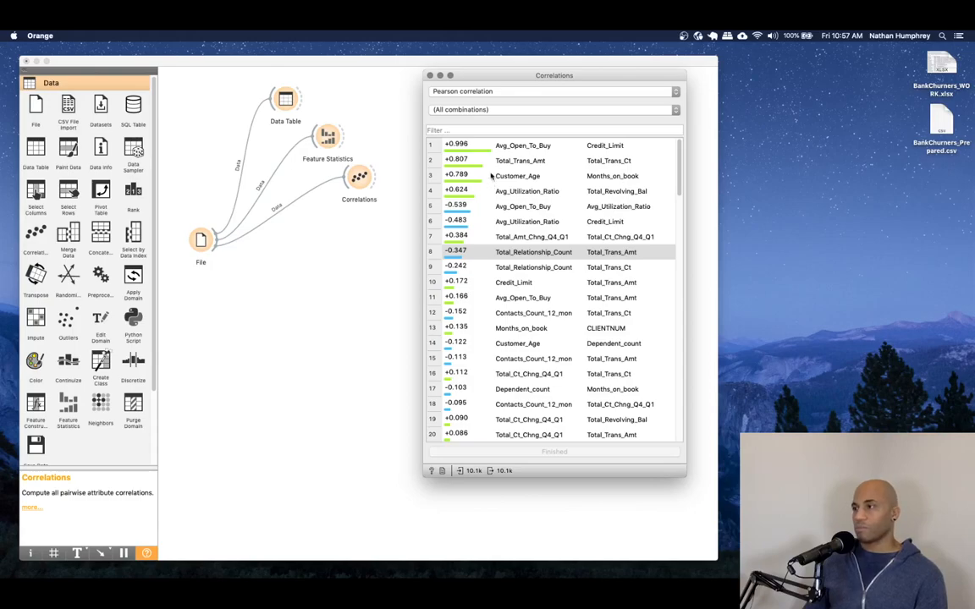
left_click(499, 91)
left_click(500, 77)
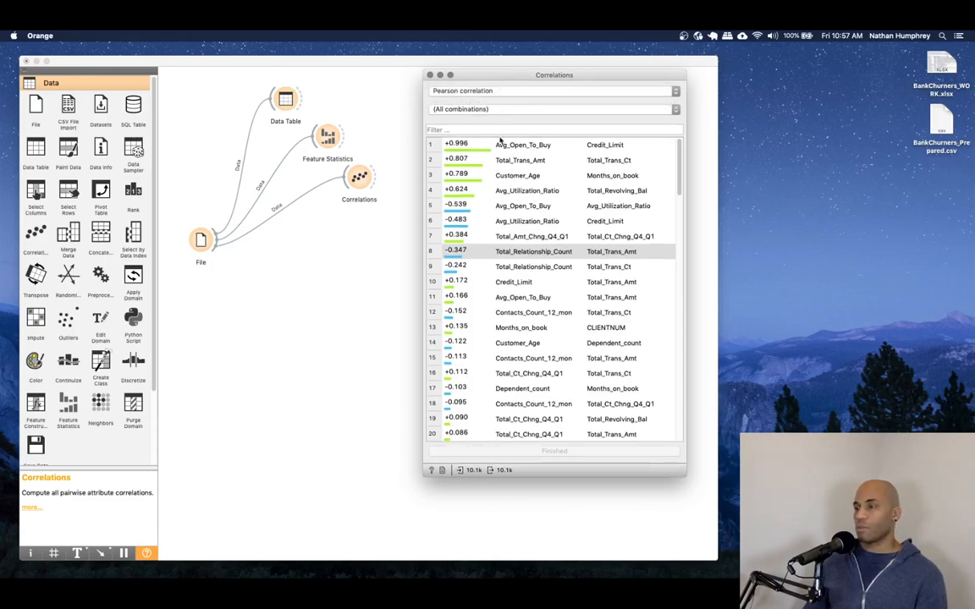
Examine the ranked feature pairs from strongest to weakest correlation, and close the Correlations window
left_click_drag(503, 77, 480, 59)
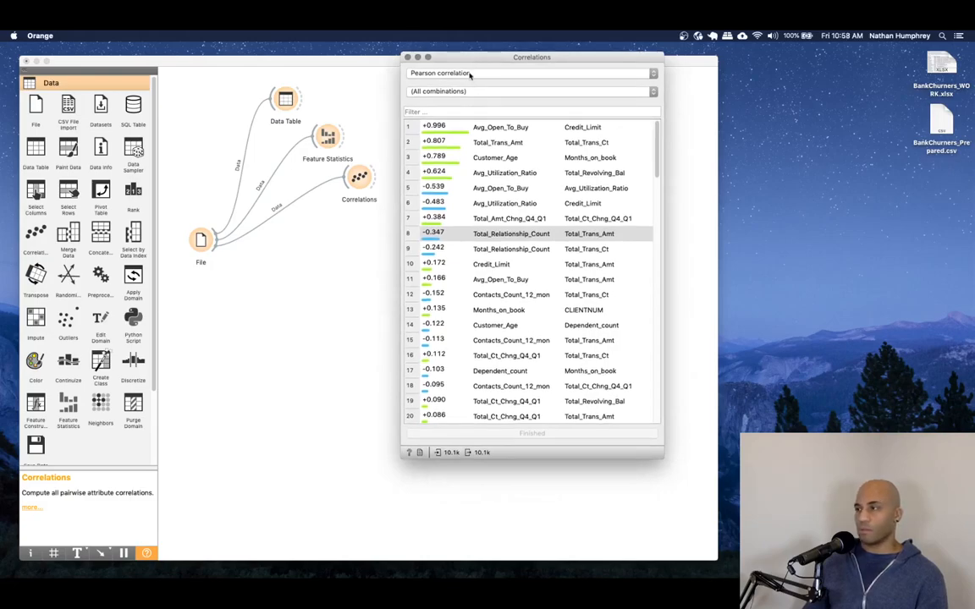
left_click_drag(468, 59, 466, 57)
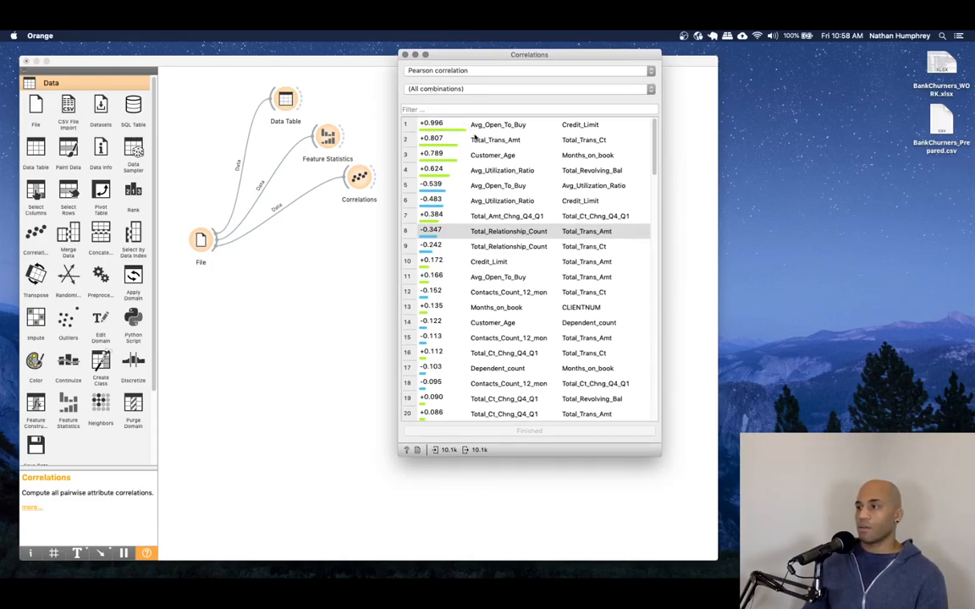
scroll(657, 158, "down", 3)
left_click_drag(657, 157, 647, 405)
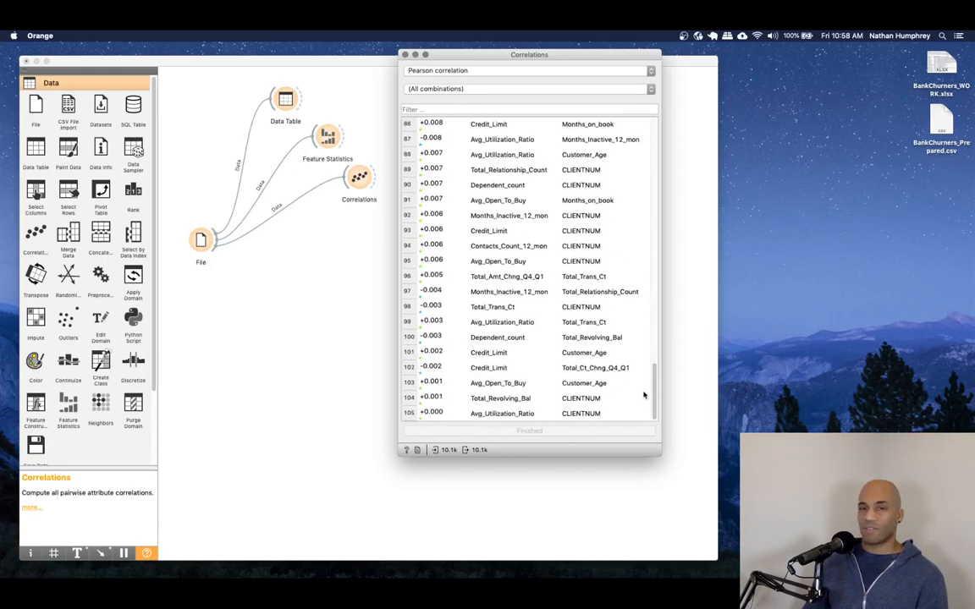
left_click_drag(653, 401, 644, 134)
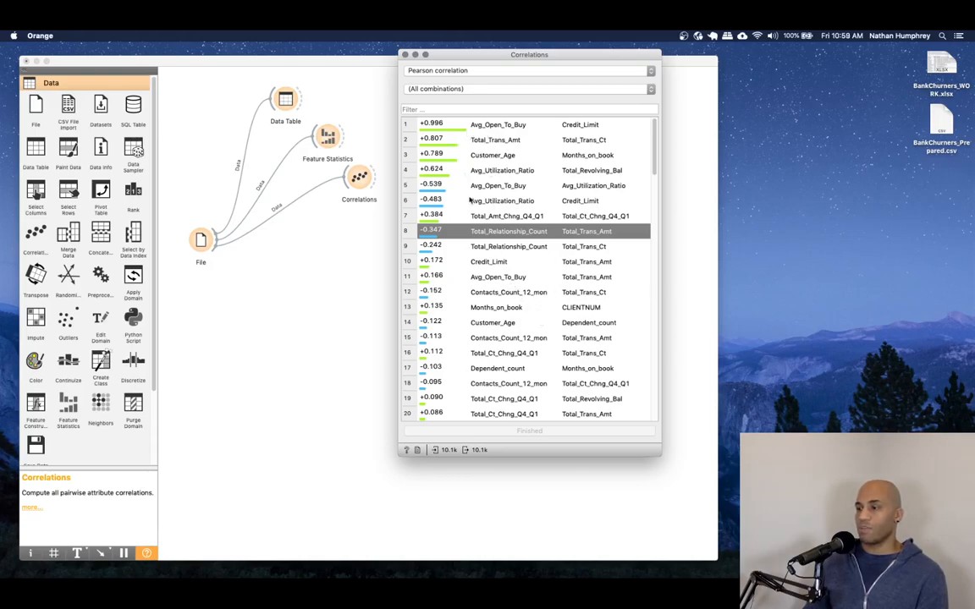
left_click(404, 55)
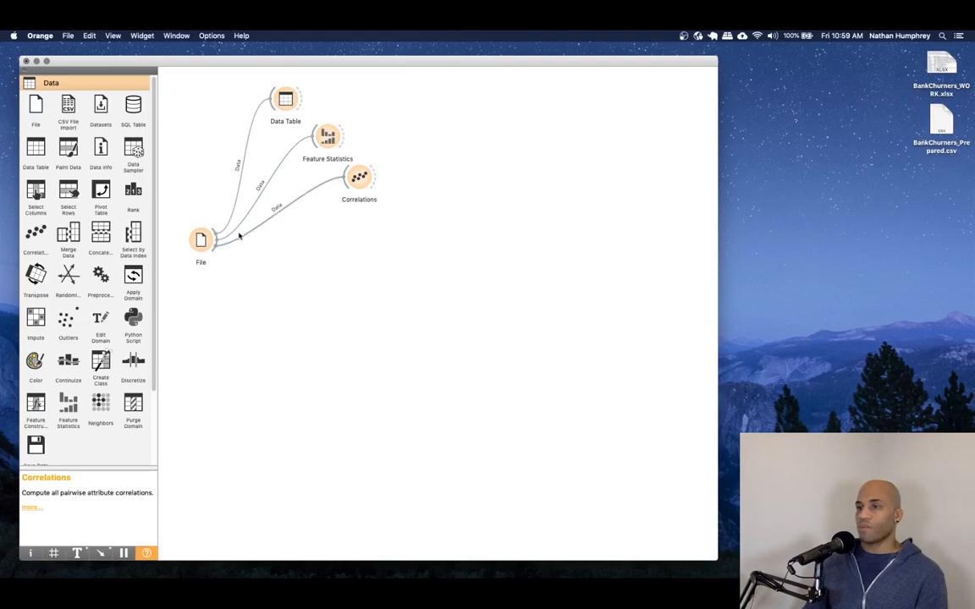
Add a Scatter Plot widget below Correlations, connect the File widget to it, and open it
scroll(106, 311, "down", 3)
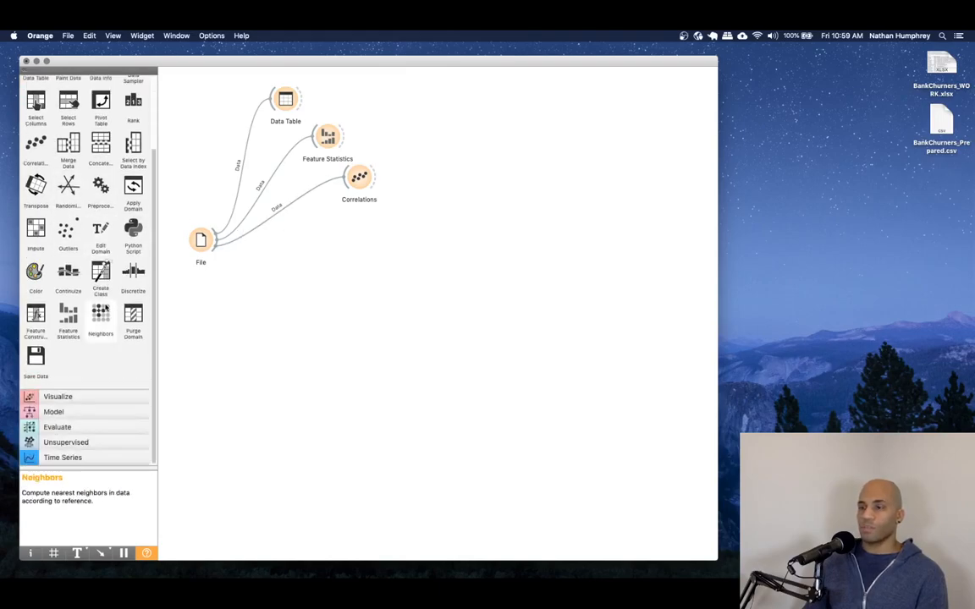
left_click(59, 401)
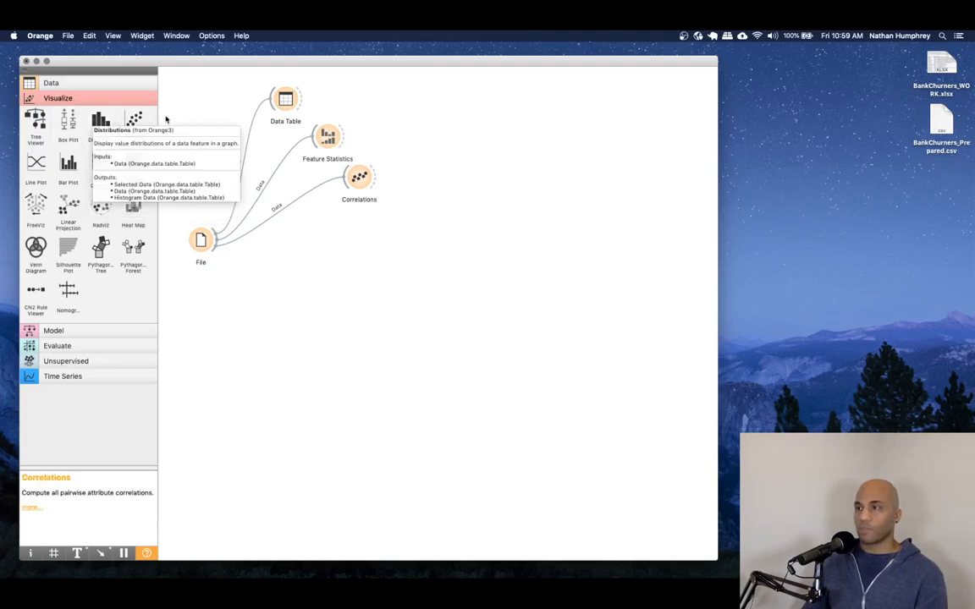
left_click_drag(128, 119, 357, 224)
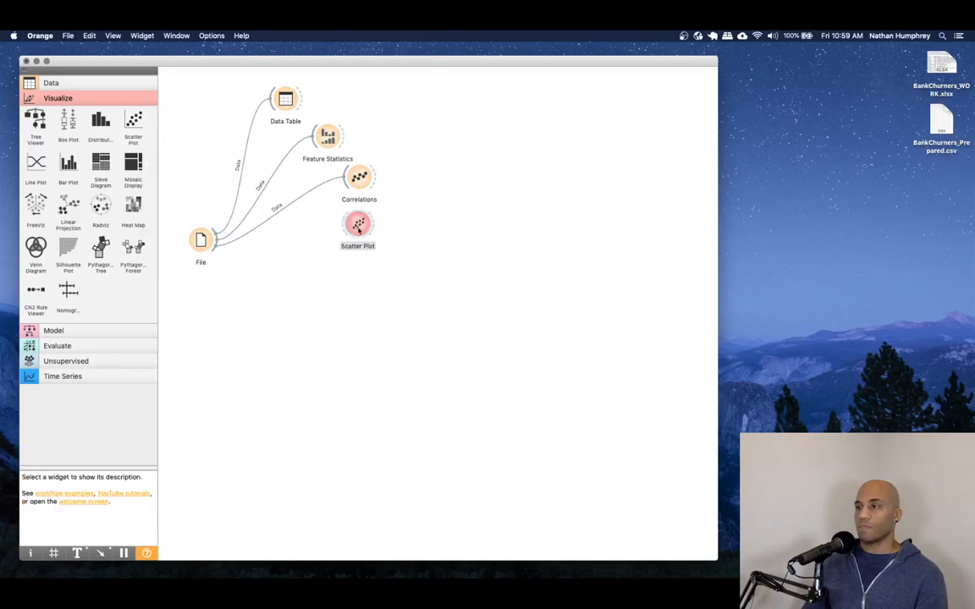
left_click_drag(218, 246, 364, 225)
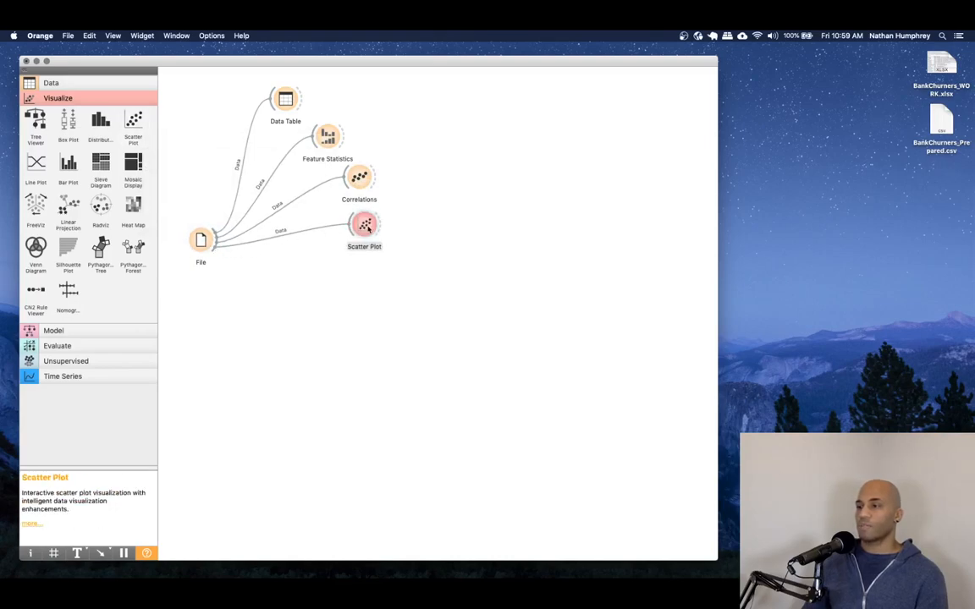
double_click(367, 226)
left_click_drag(470, 117, 450, 66)
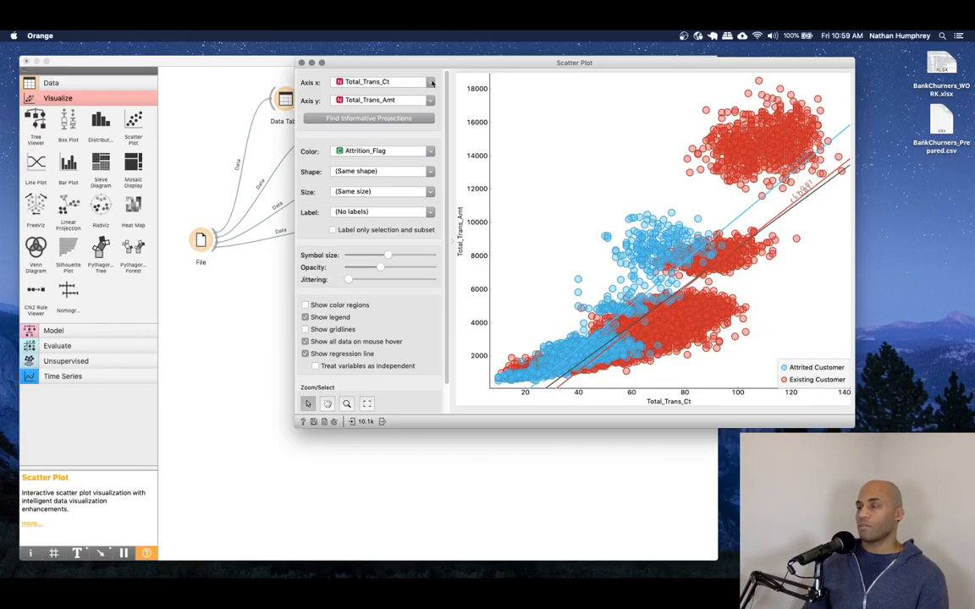
Plot CLIENTNUM on the x axis against Customer_Age on the y axis
left_click(431, 83)
left_click(413, 95)
left_click(430, 85)
left_click(361, 94)
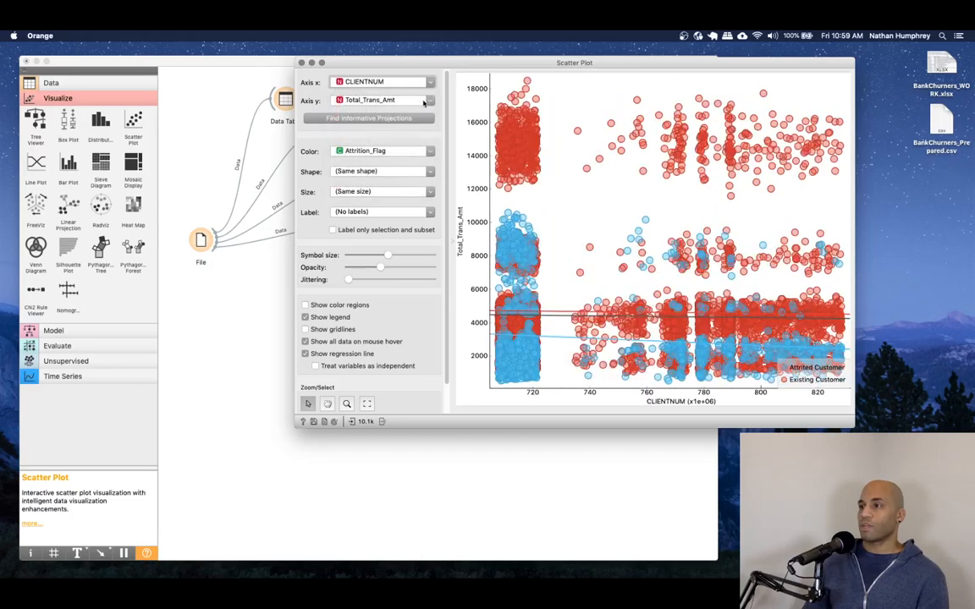
left_click(430, 101)
scroll(398, 123, "up", 3)
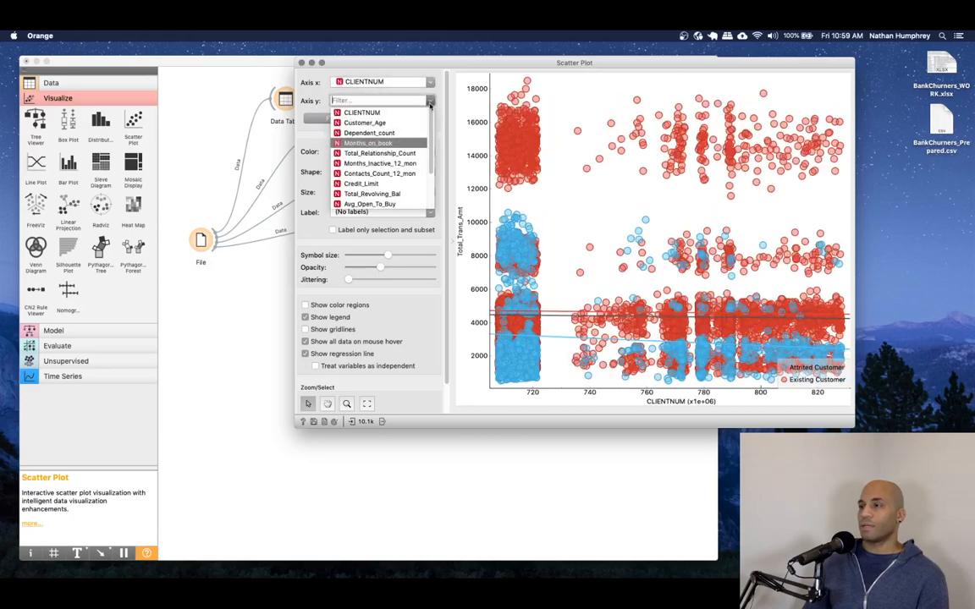
left_click(400, 124)
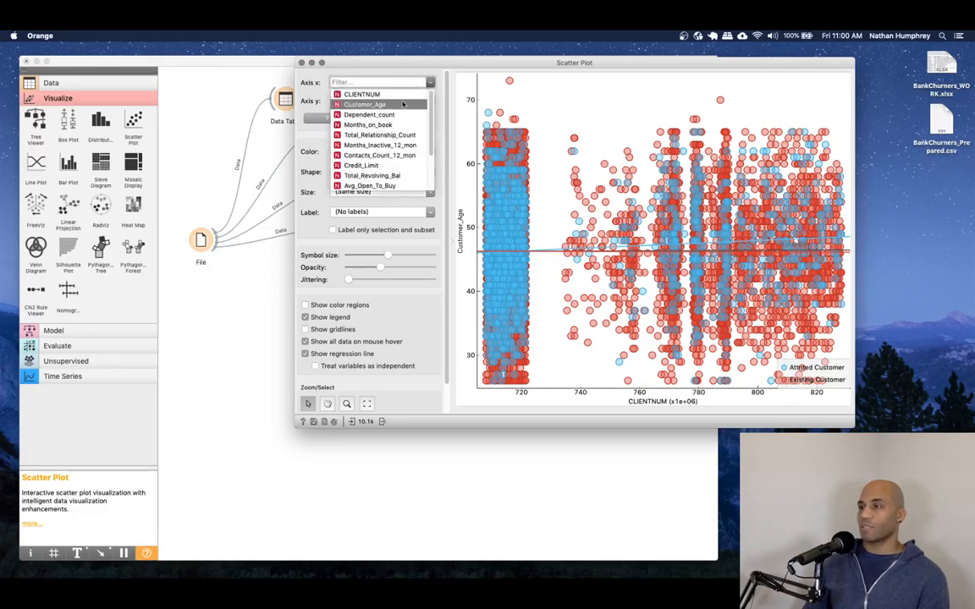
Swap the scatter plot's axes to Customer_Age on x and CLIENTNUM on y
left_click(365, 104)
left_click(386, 100)
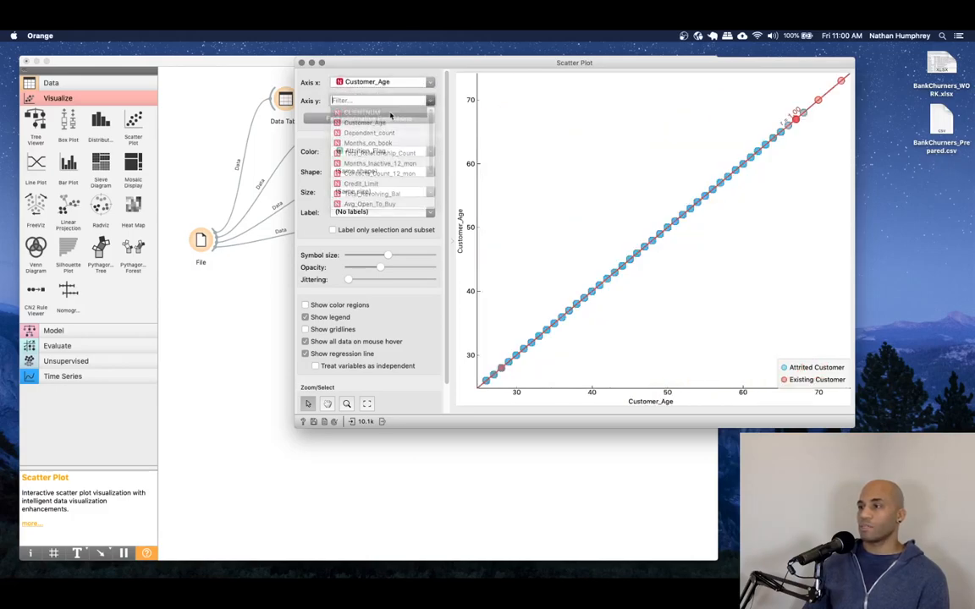
left_click(361, 113)
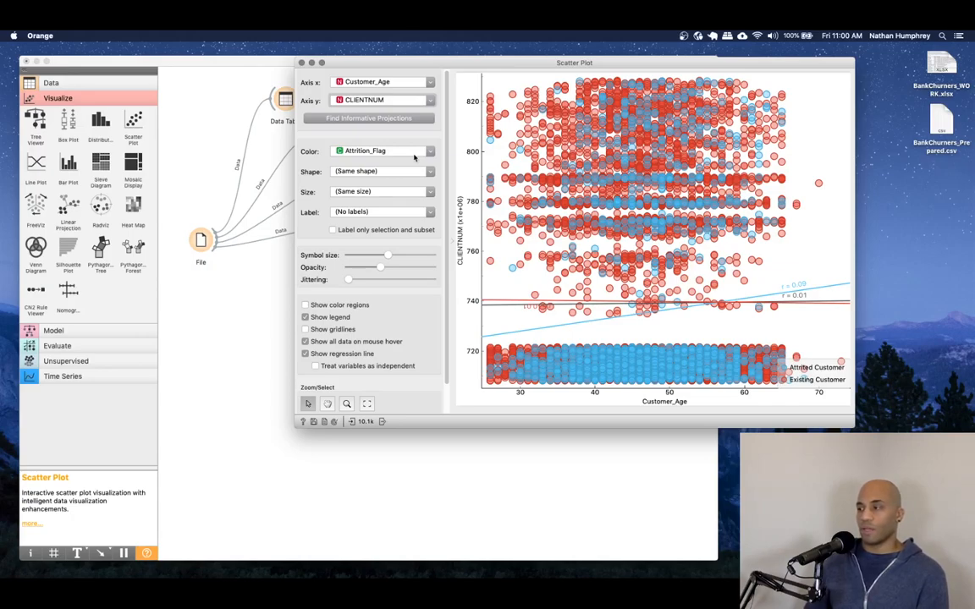
Plot Total_Trans_Ct on the x axis against Total_Trans_Amt on the y axis, and close the scatter plot after examining it
left_click(430, 82)
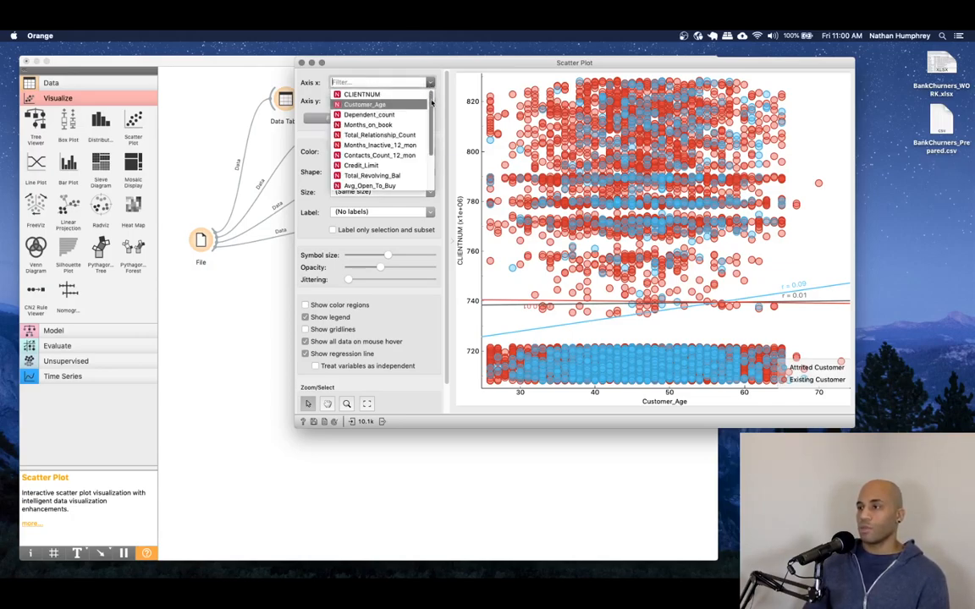
scroll(428, 110, "down", 2)
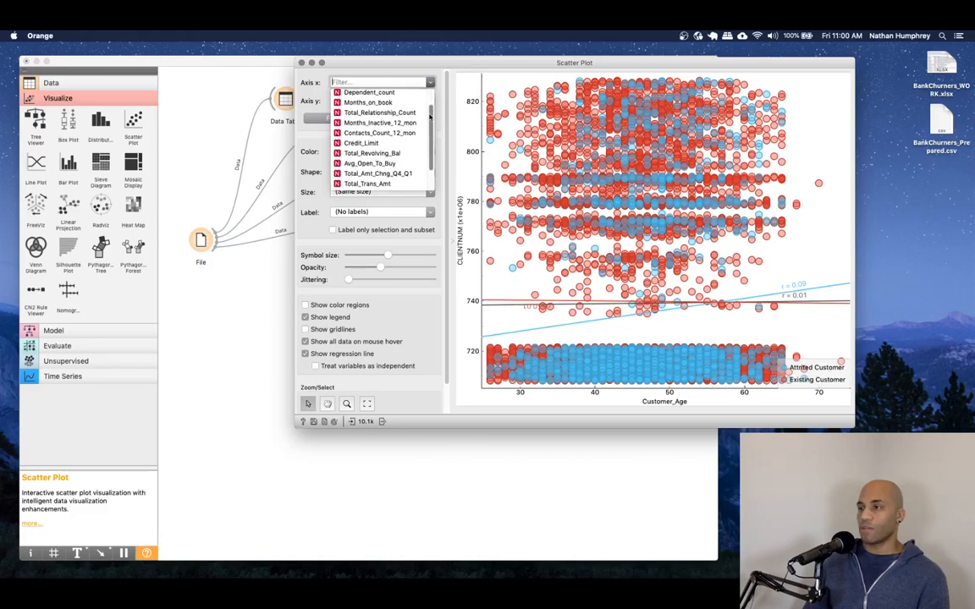
scroll(391, 134, "down", 3)
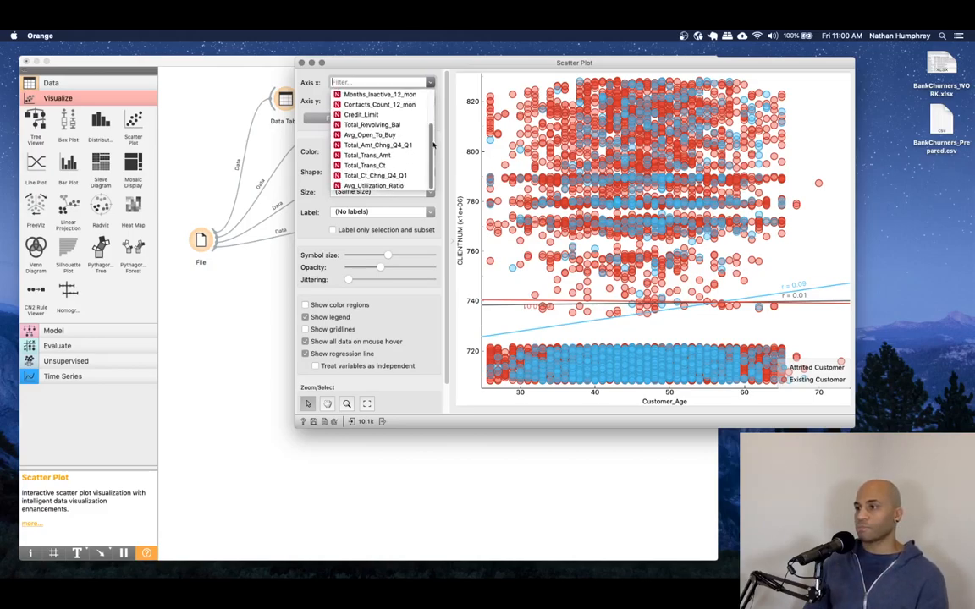
left_click(374, 167)
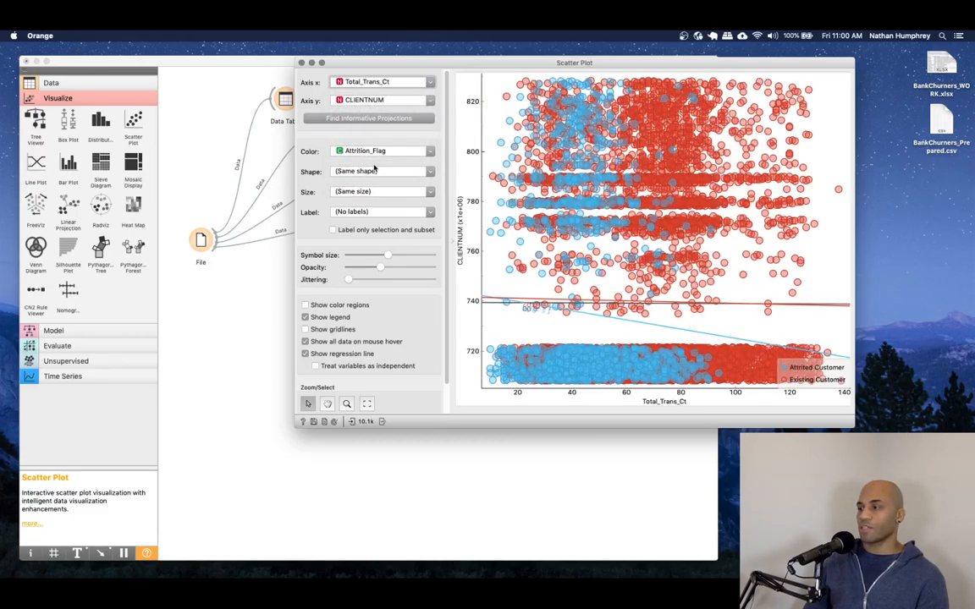
left_click(385, 99)
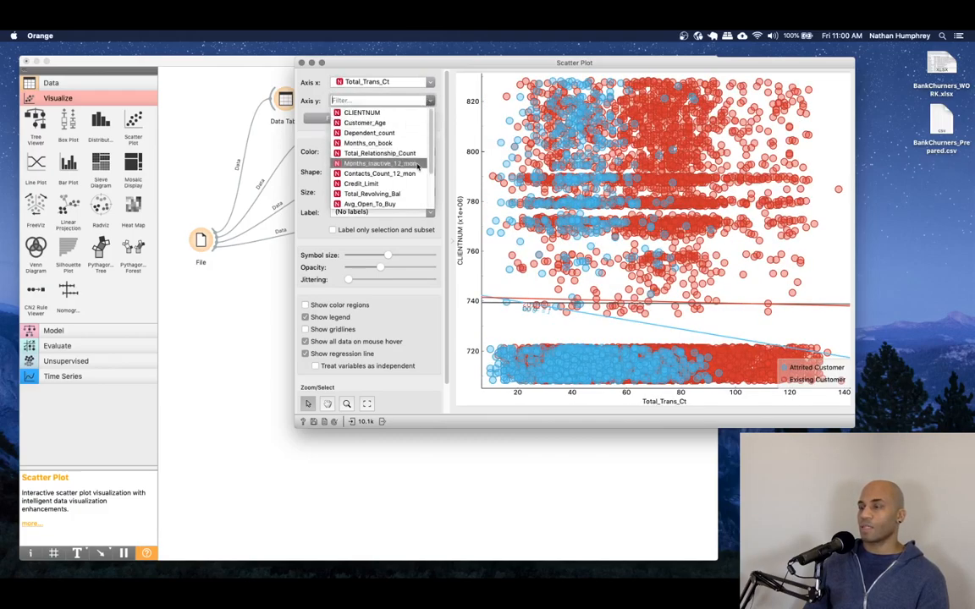
scroll(384, 174, "down", 5)
left_click(377, 174)
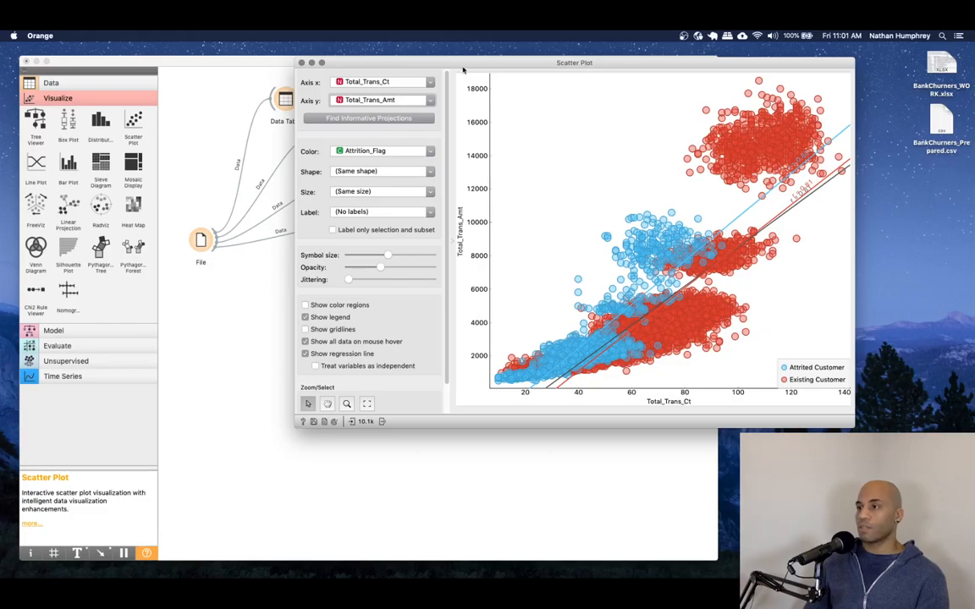
left_click_drag(464, 72, 459, 56)
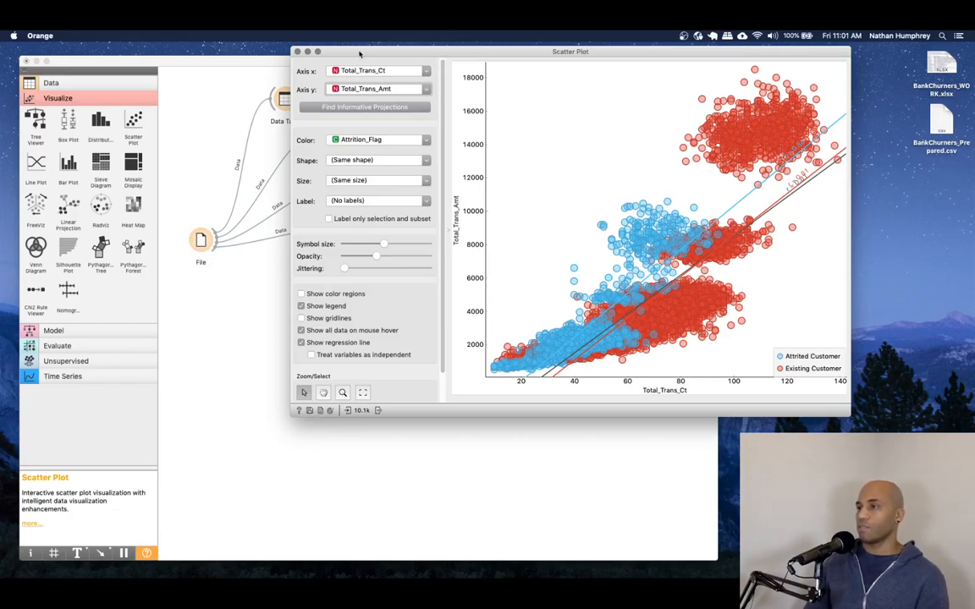
left_click(298, 52)
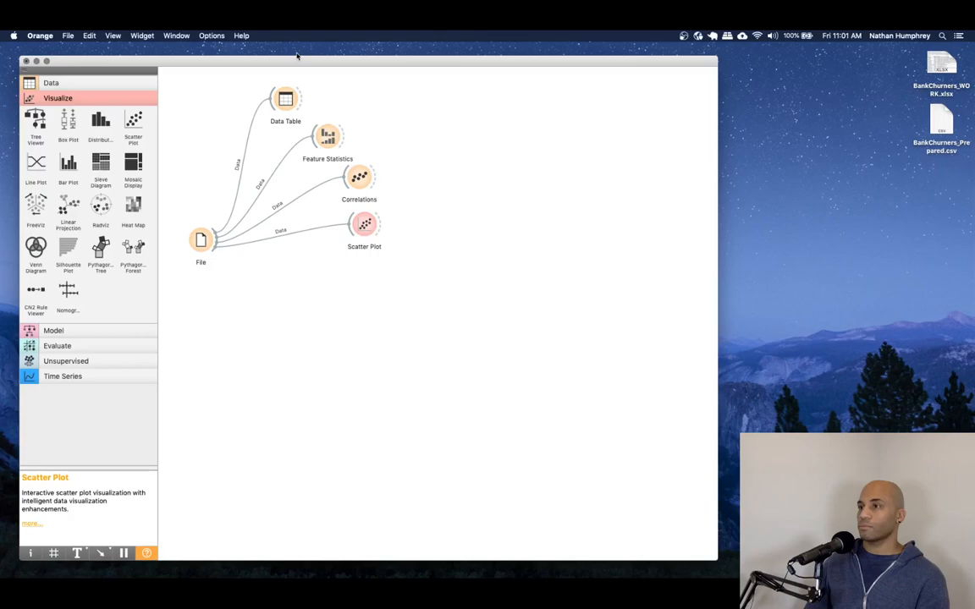
Add a Distributions widget below Scatter Plot, connect the File widget to it, and open it
left_click_drag(100, 121, 353, 281)
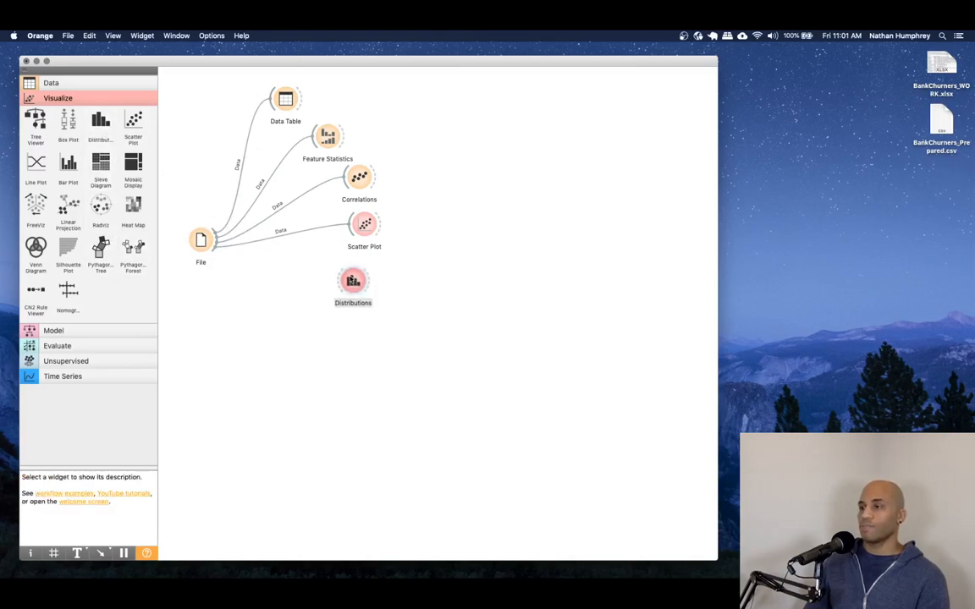
left_click_drag(216, 242, 350, 286)
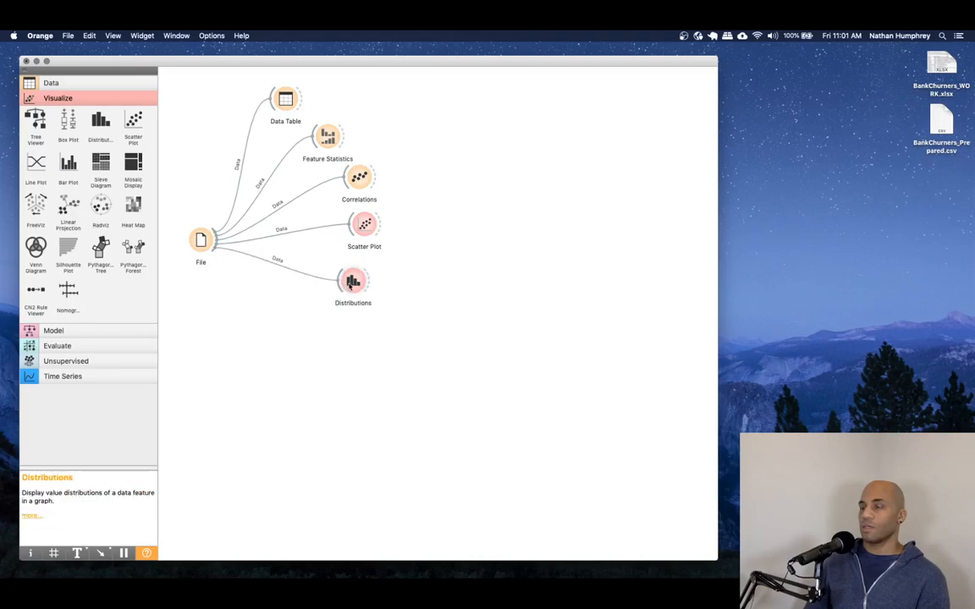
double_click(349, 286)
left_click_drag(505, 73, 471, 66)
Review the small distribution histograms in Feature Statistics, close that window, and return to Distributions
left_click(241, 127)
double_click(322, 145)
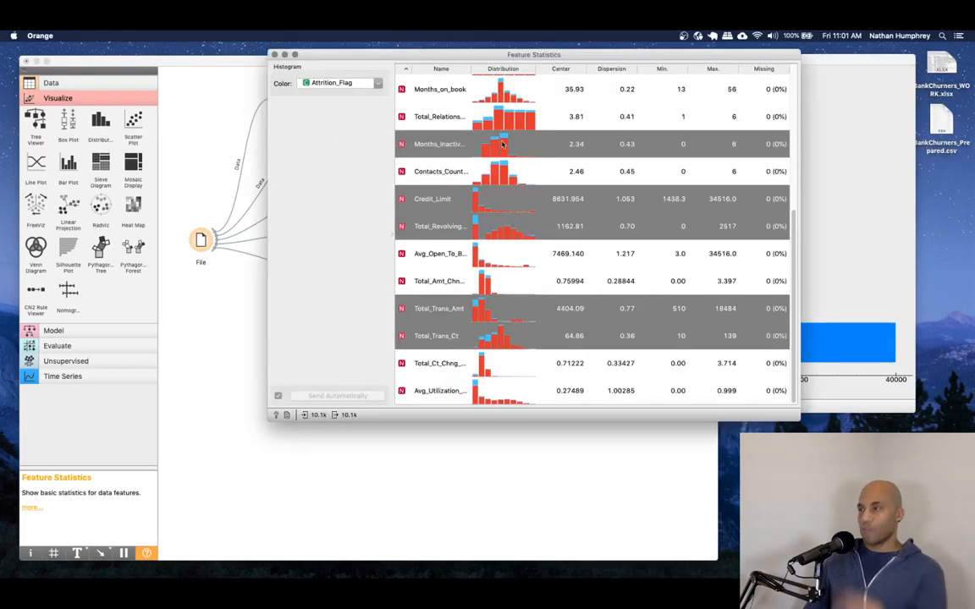
left_click_drag(531, 49, 335, 70)
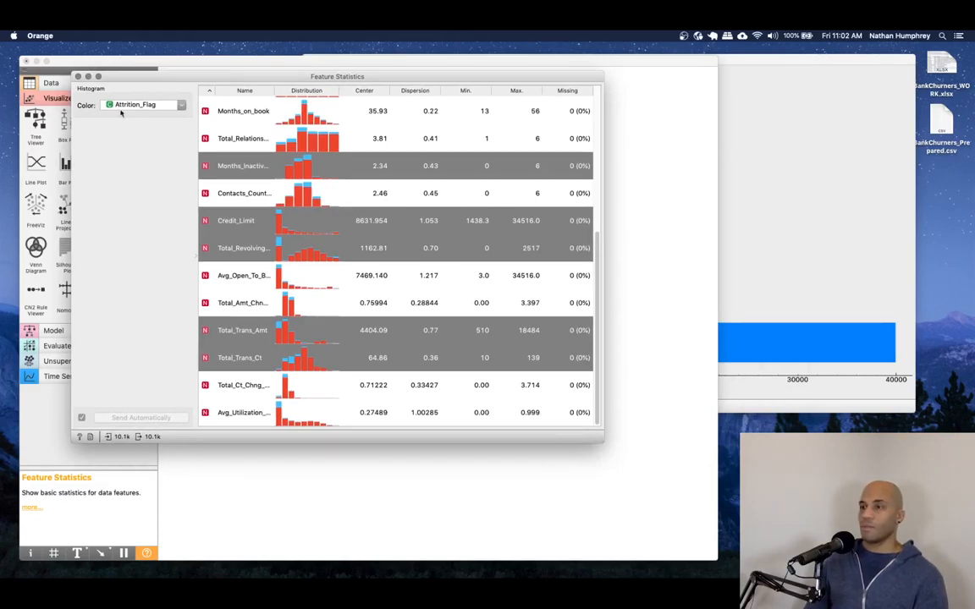
left_click(78, 76)
left_click(762, 103)
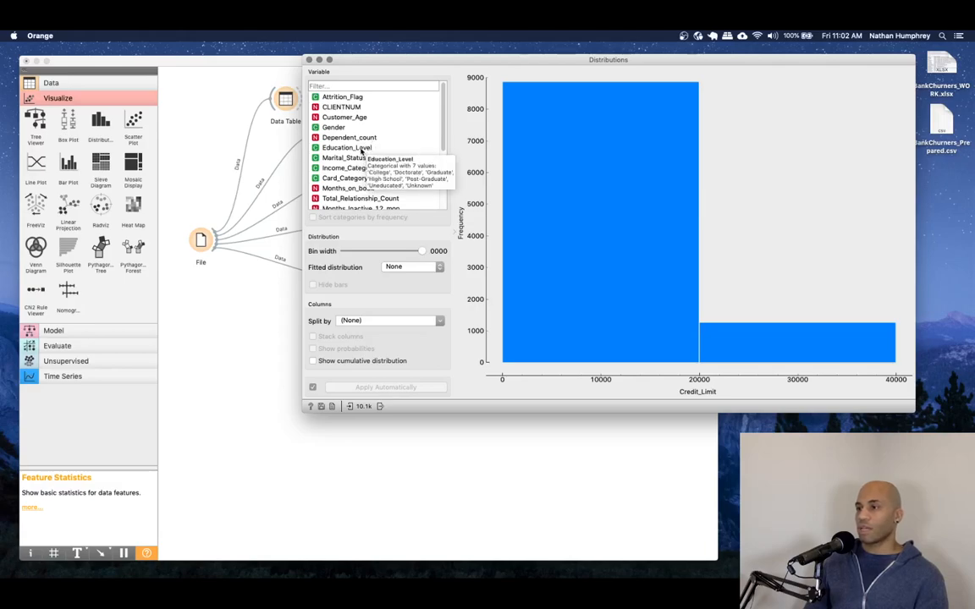
Show the distribution of Education_Level with its columns split by Attrition_Flag
left_click(362, 148)
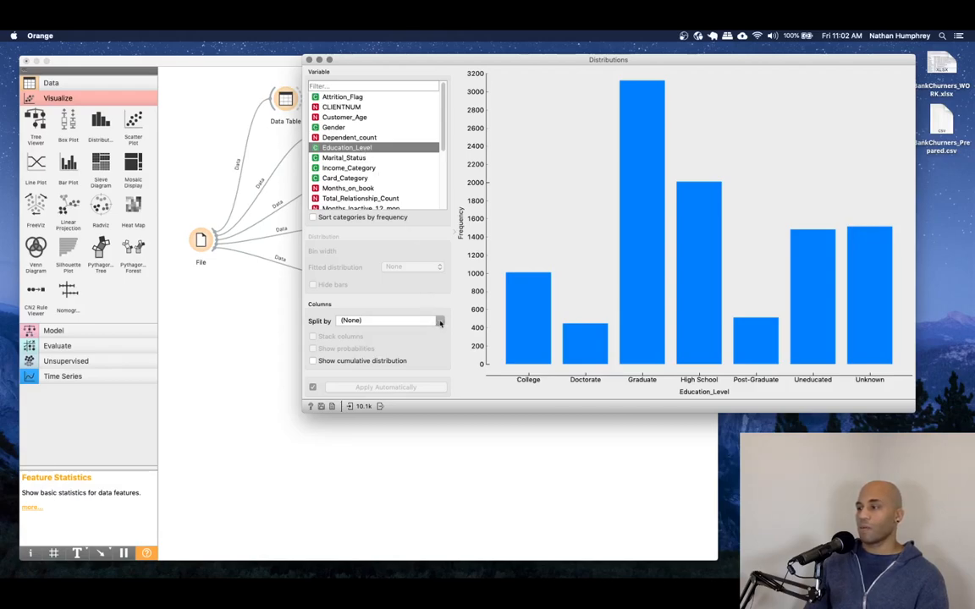
left_click(439, 321)
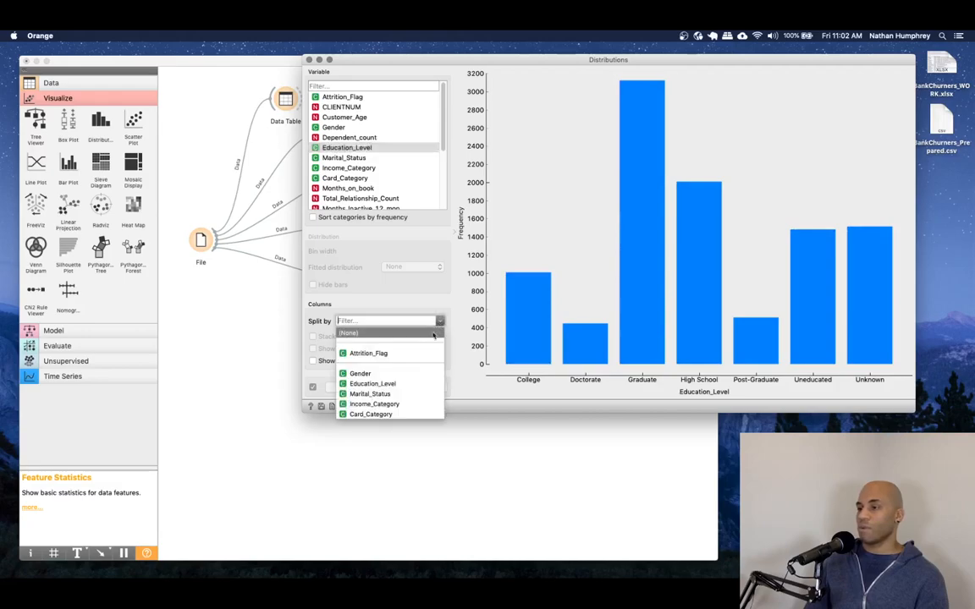
left_click(397, 347)
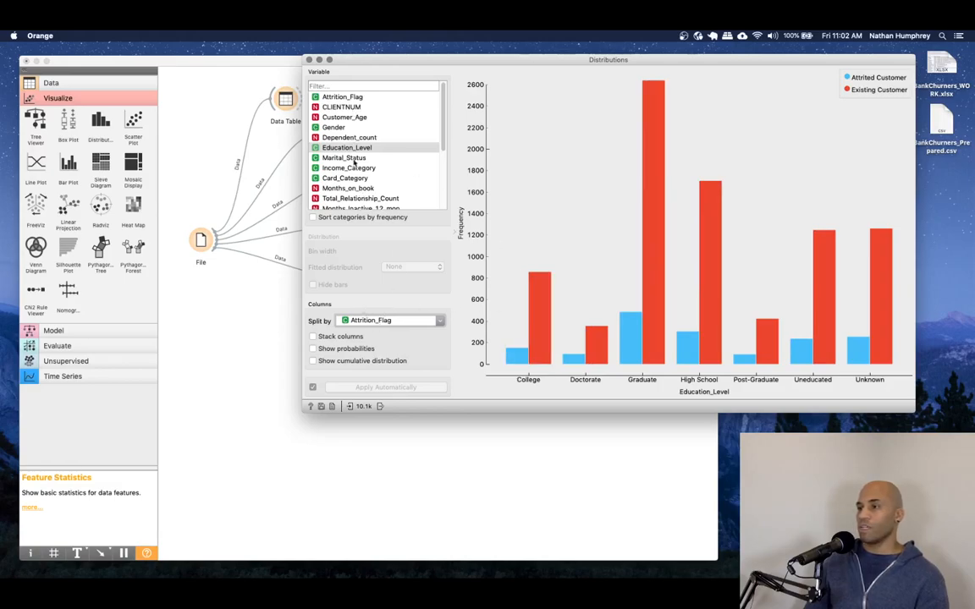
left_click(563, 340)
left_click(525, 355)
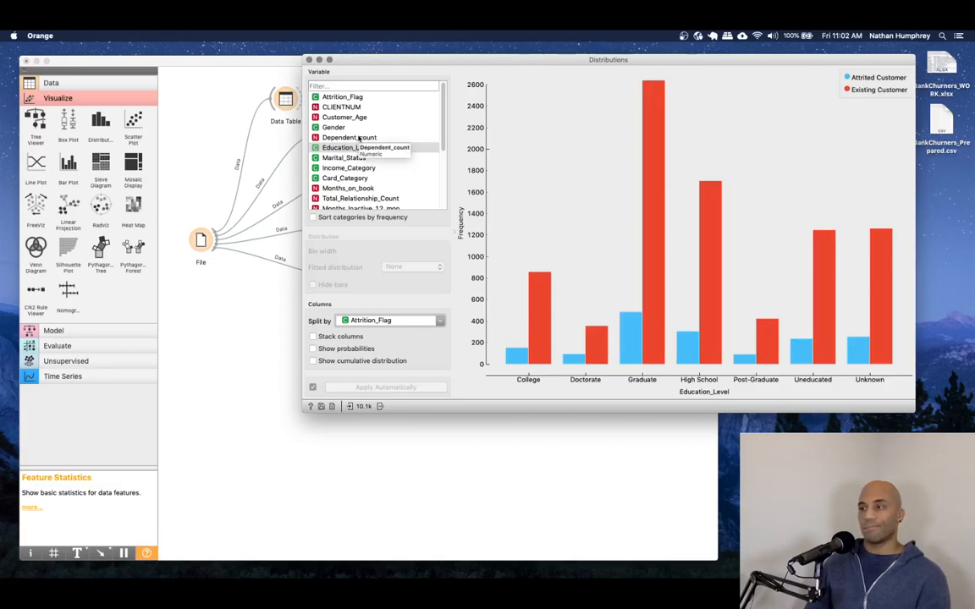
View the distribution of Gender, followed by that of Months_Inactive_12_mon
scroll(364, 120, "down", 1)
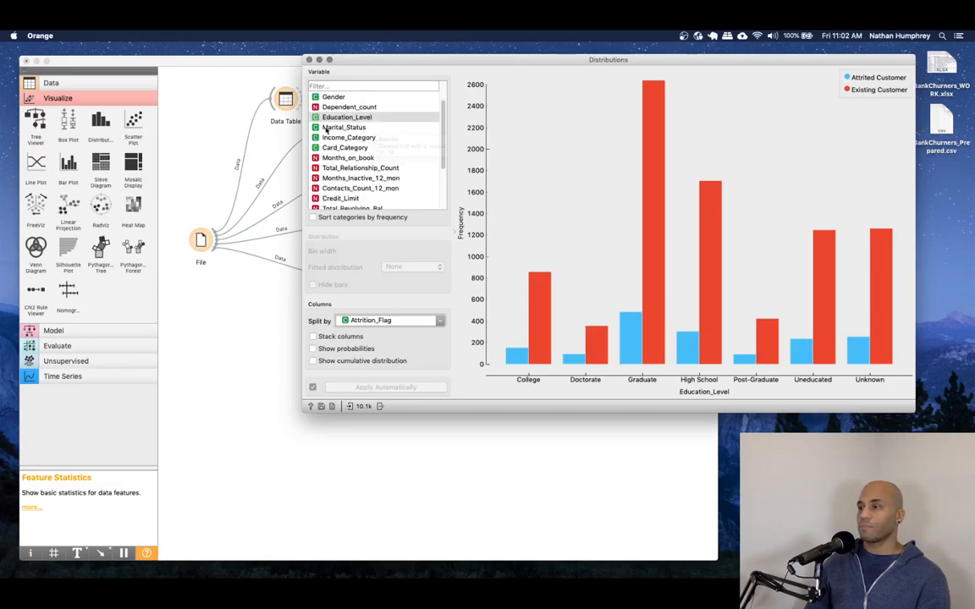
left_click(335, 98)
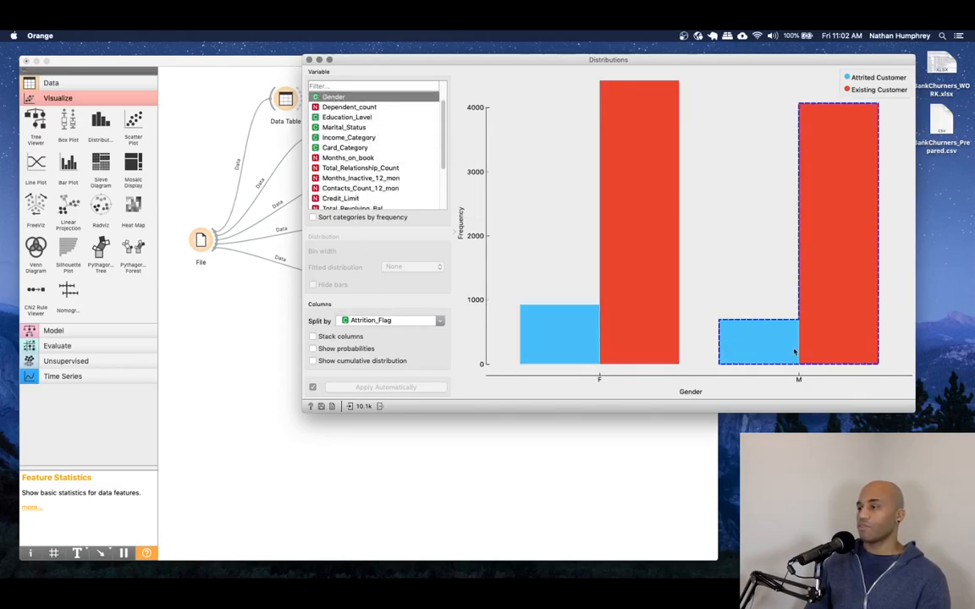
scroll(362, 180, "down", 3)
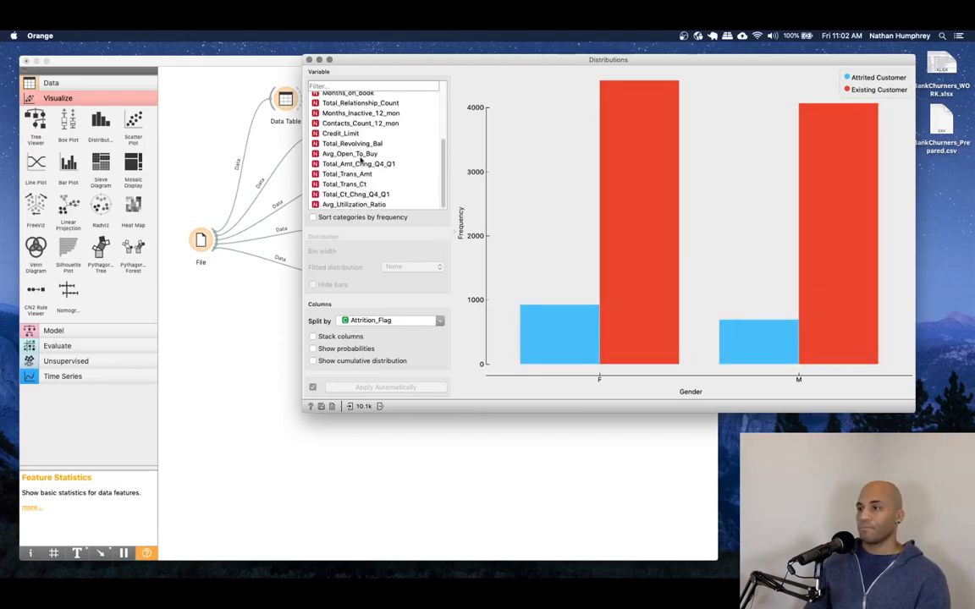
left_click(356, 113)
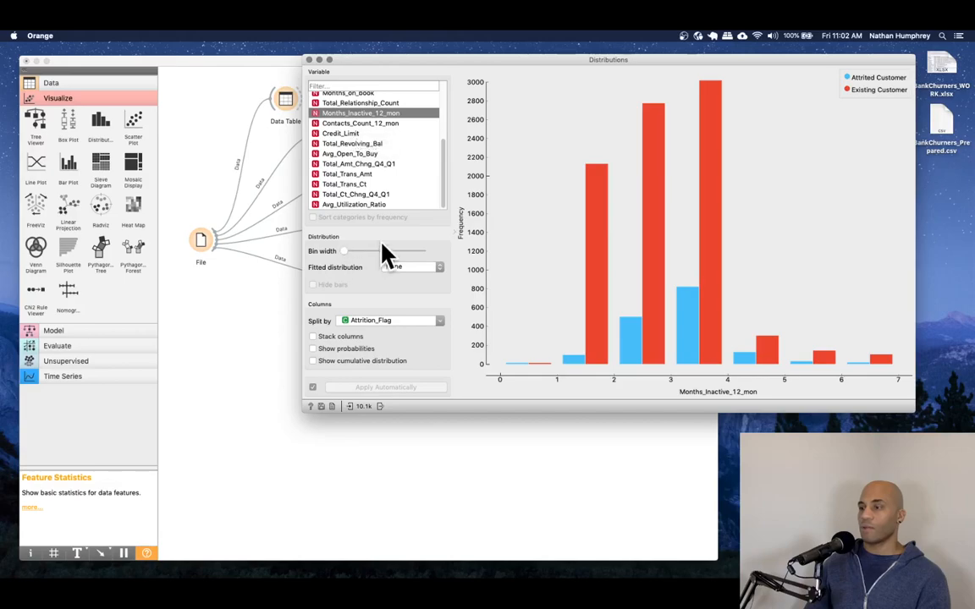
Show the Customer_Age distribution with a bin width of 5, and check the fitted distribution options while keeping None
scroll(373, 183, "up", 3)
left_click(345, 113)
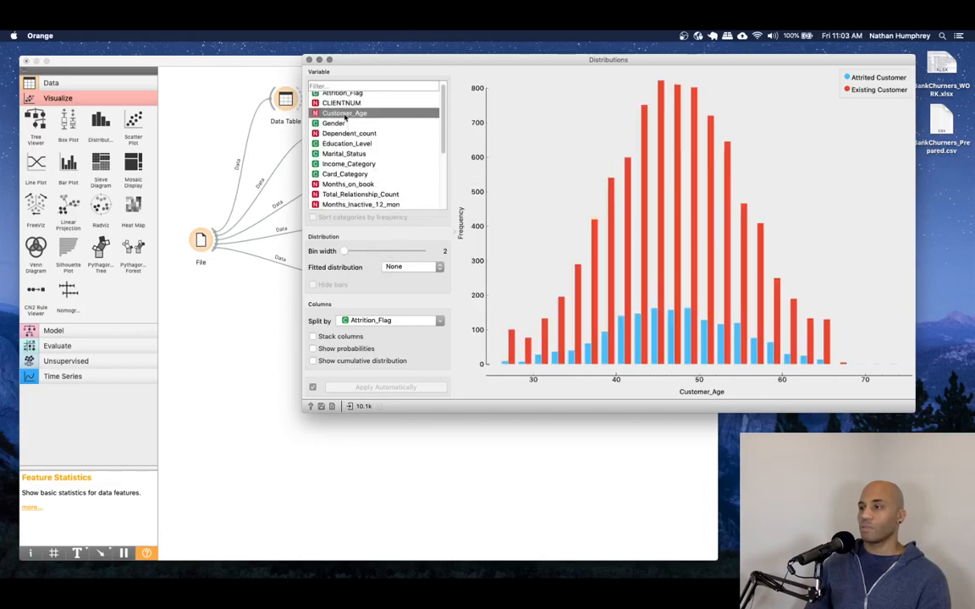
left_click(794, 334)
left_click_drag(351, 255, 383, 252)
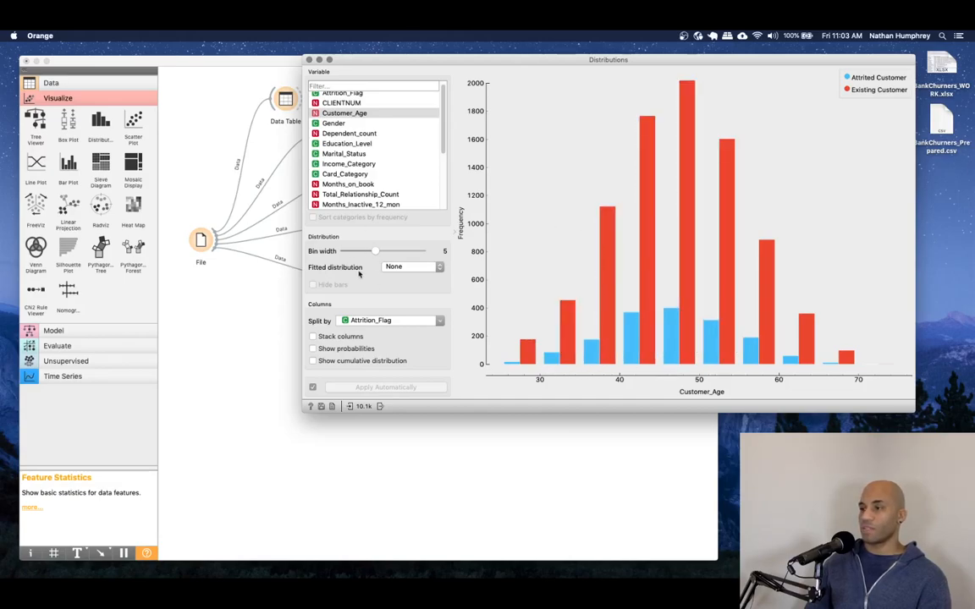
left_click(413, 266)
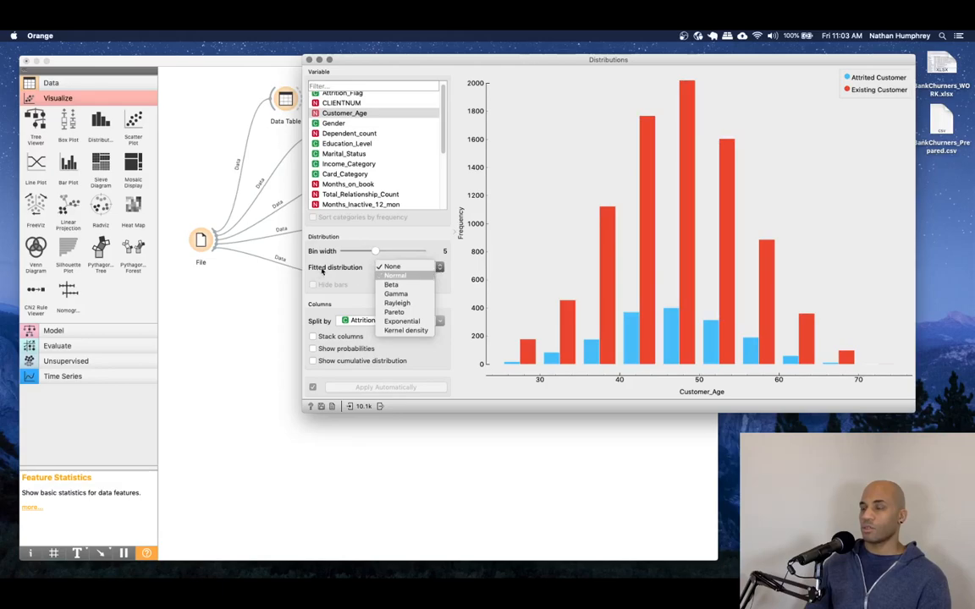
left_click(326, 271)
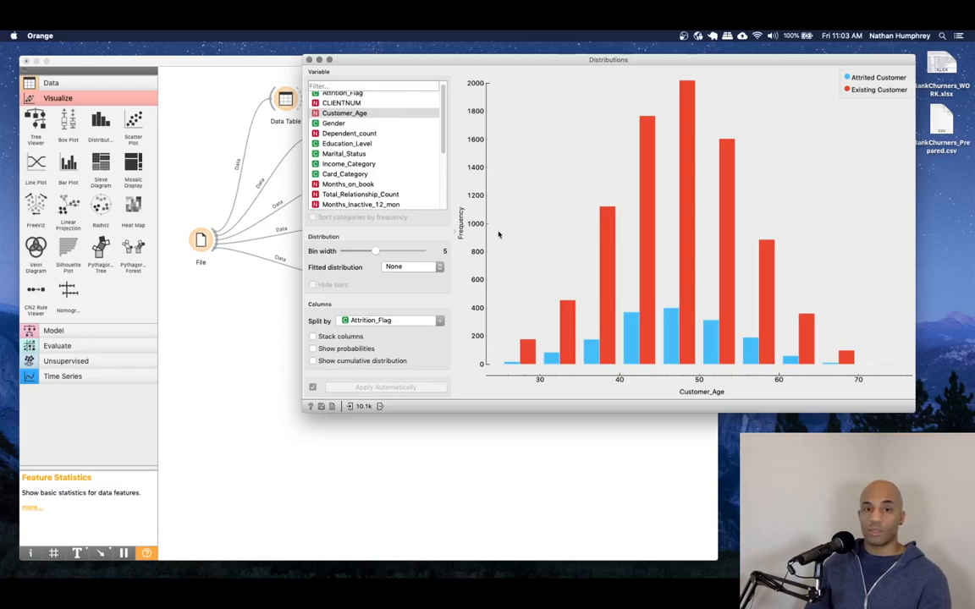
Look over the Customer_Age bars for attrited and existing customers, and close the Distributions window
left_click(798, 336)
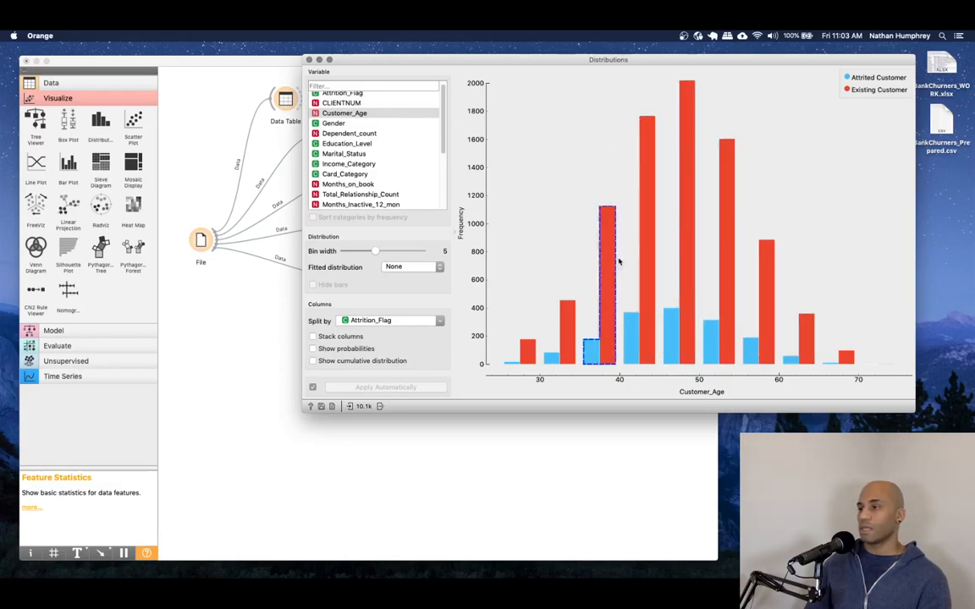
mouse_move(709, 296)
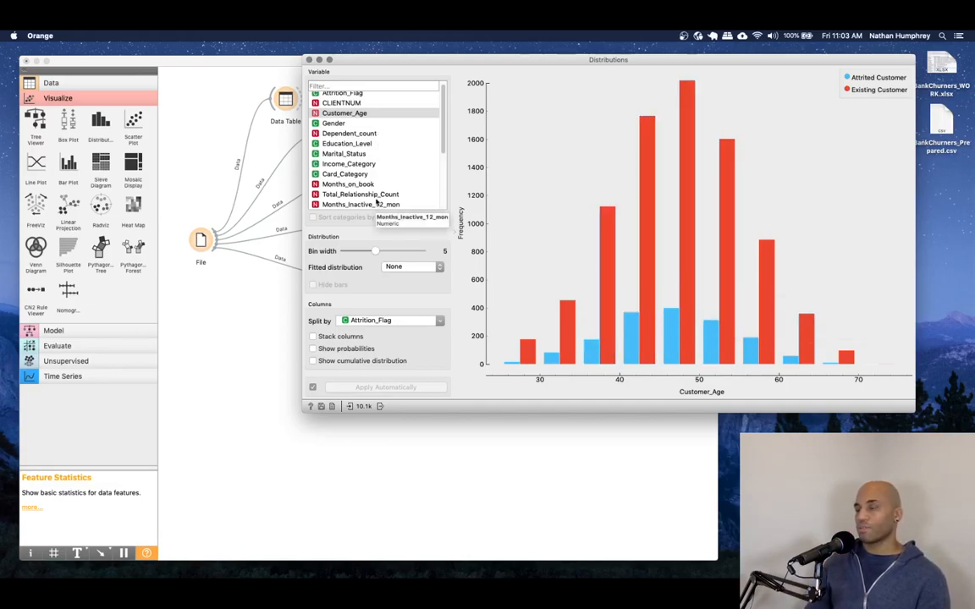
left_click(309, 60)
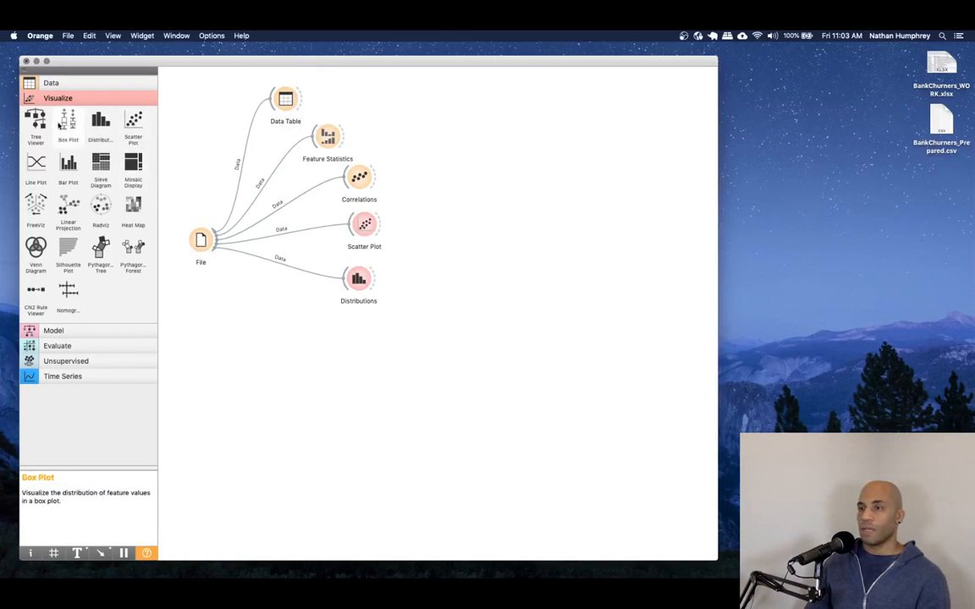
Add a Box Plot widget below Distributions, feed it from File, and open it
left_click_drag(68, 122, 318, 326)
left_click_drag(212, 240, 298, 325)
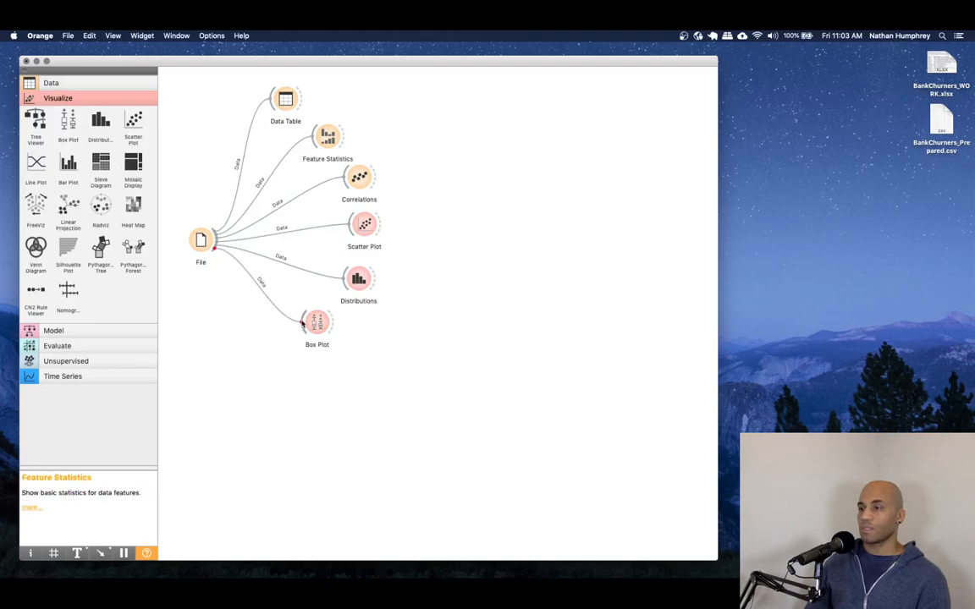
double_click(315, 324)
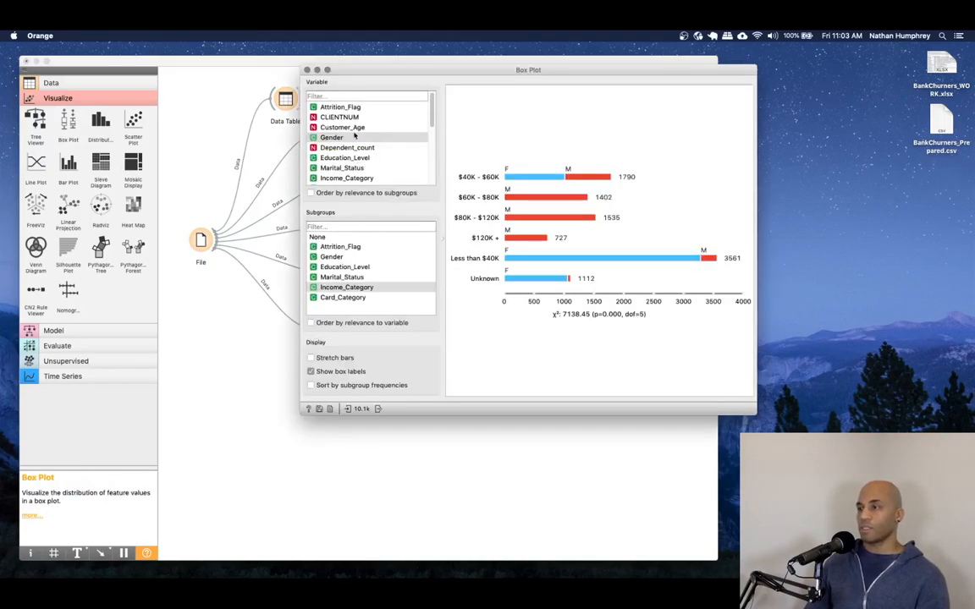
Show the box plot for Attrition_Flag with subgroups set to None
left_click(317, 107)
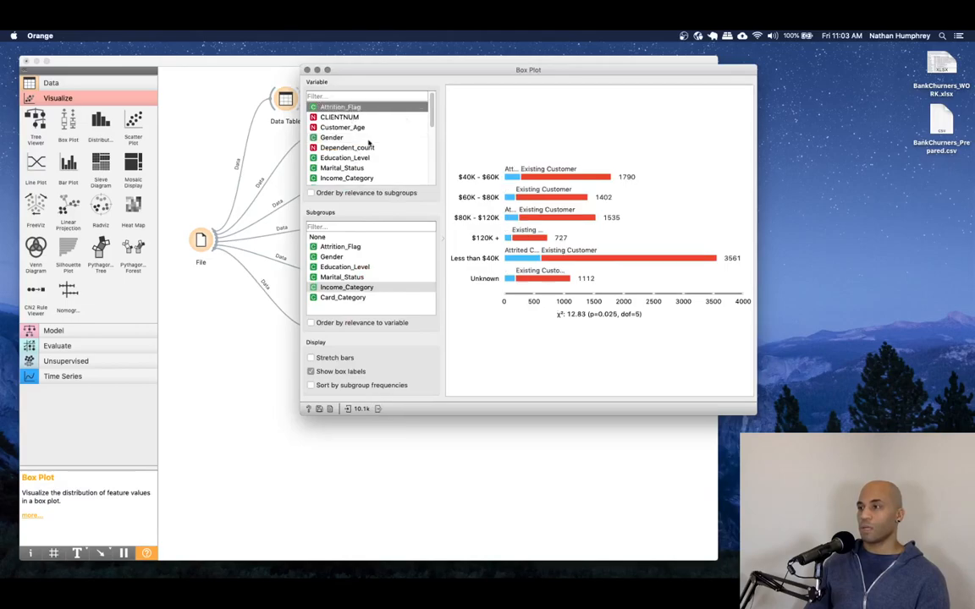
left_click(343, 245)
left_click(322, 237)
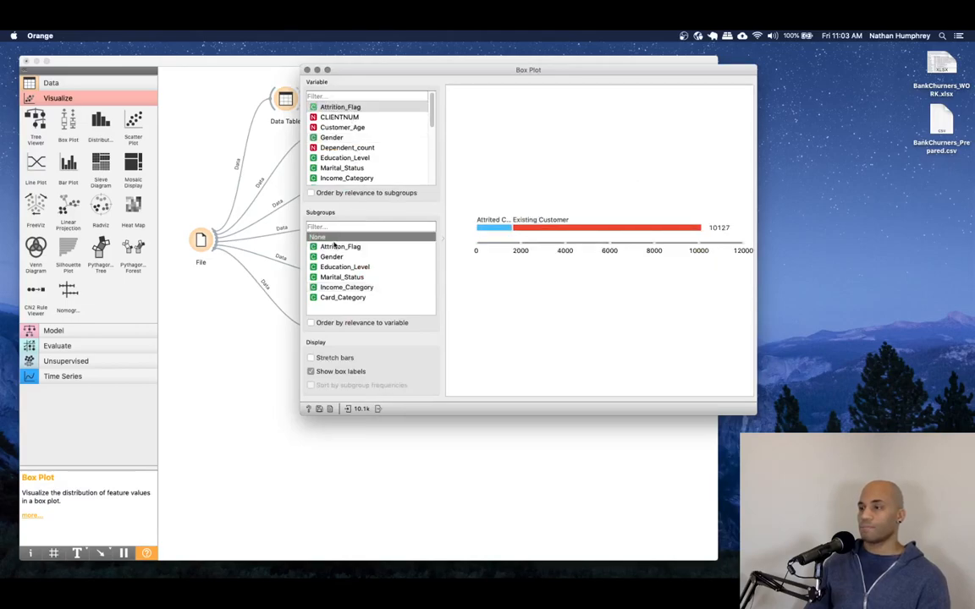
View the Customer_Age box plot overall and by Gender, and Education_Level by Gender and by Attrition_Flag
left_click(349, 128)
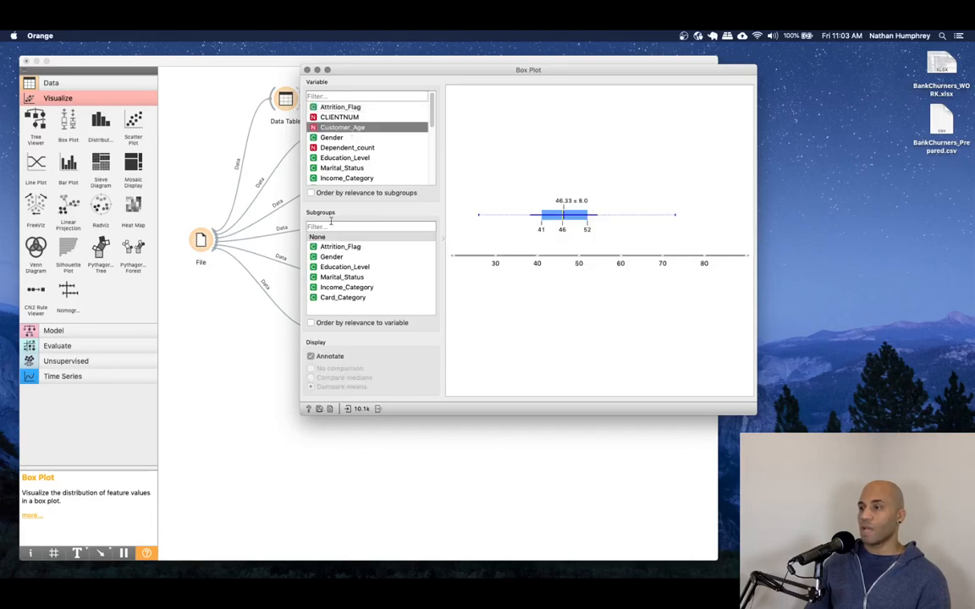
left_click(334, 256)
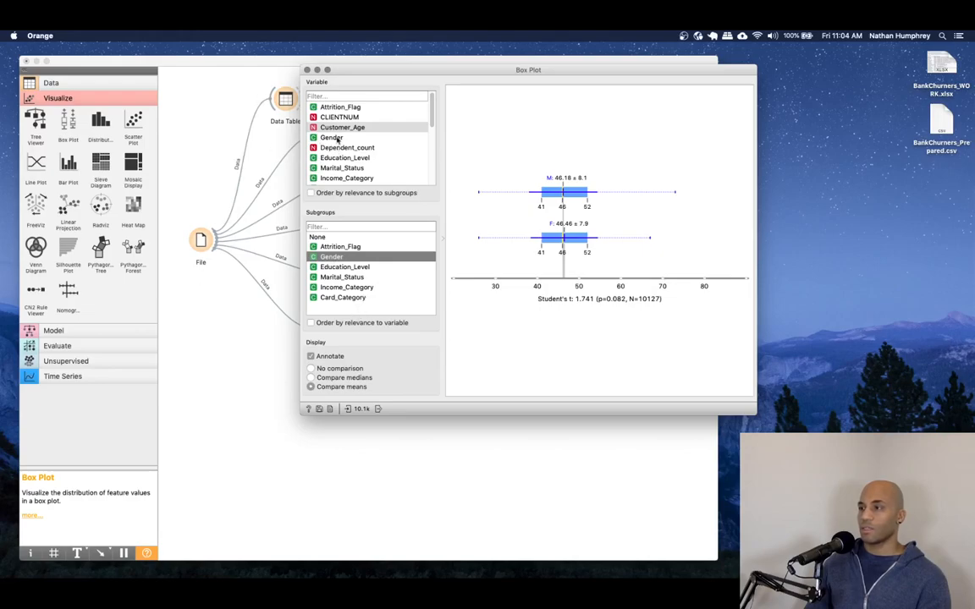
left_click(354, 159)
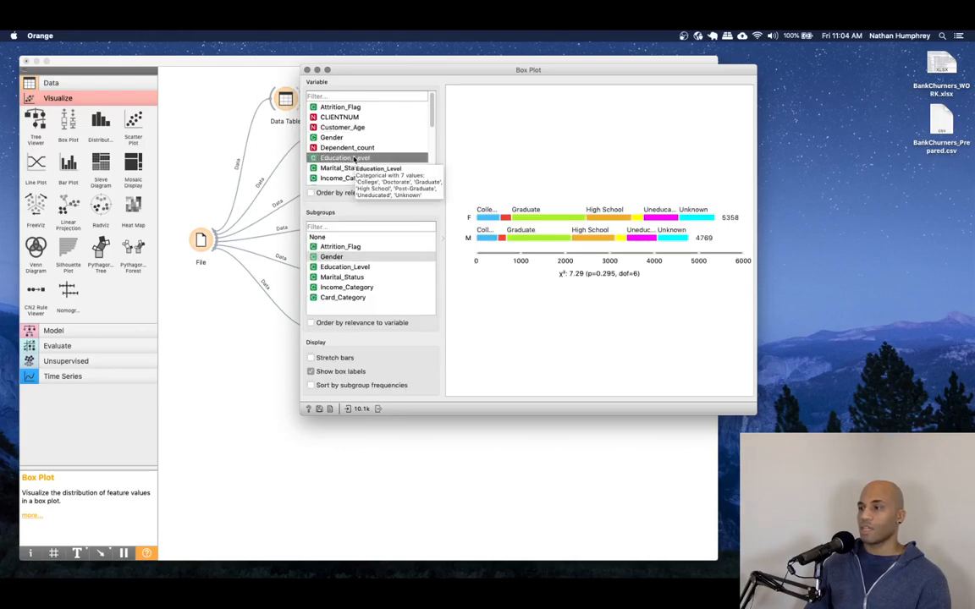
left_click(334, 246)
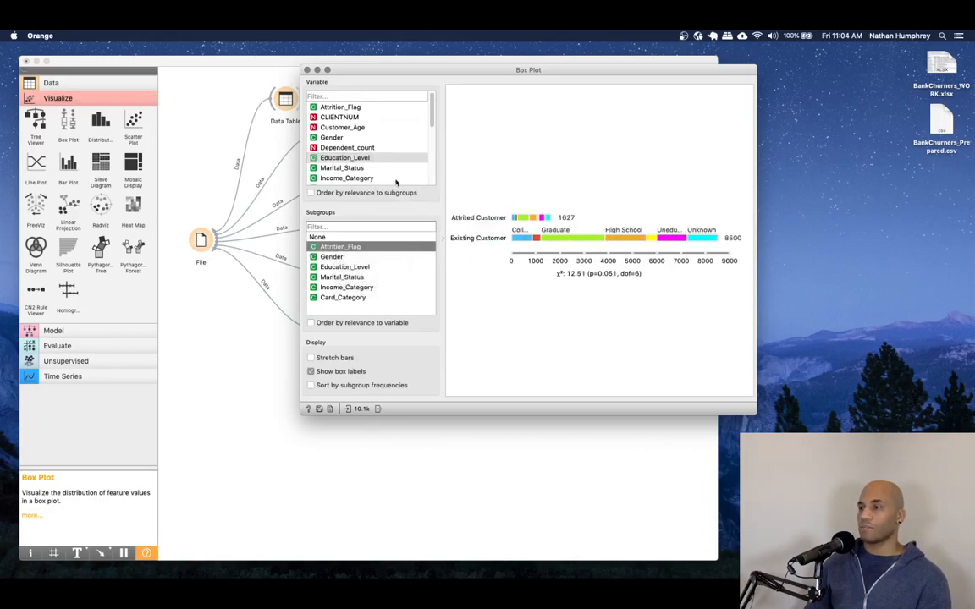
View Income_Category with subgroups Attrition_Flag and Gender, and close the Box Plot window
left_click(354, 178)
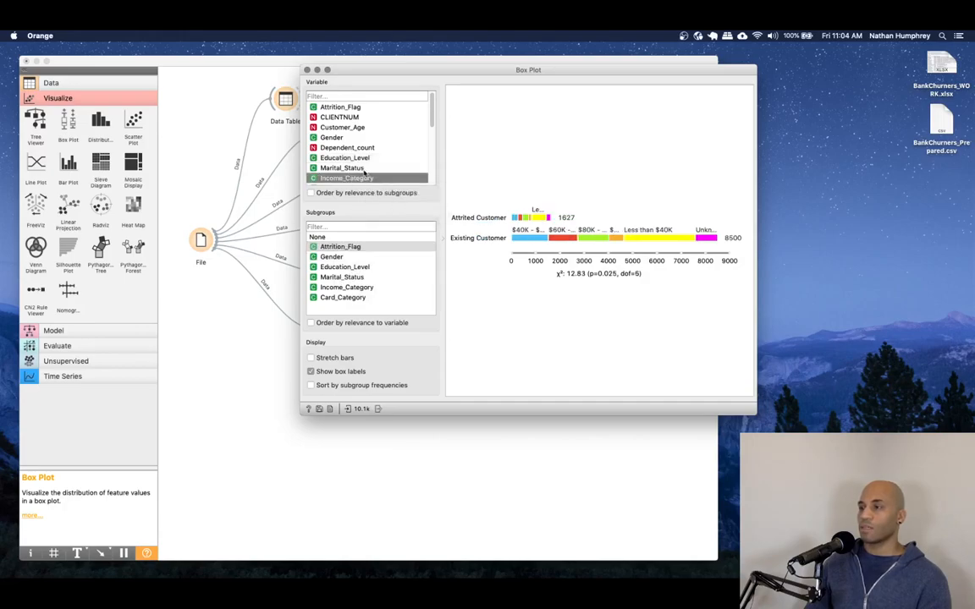
left_click(339, 258)
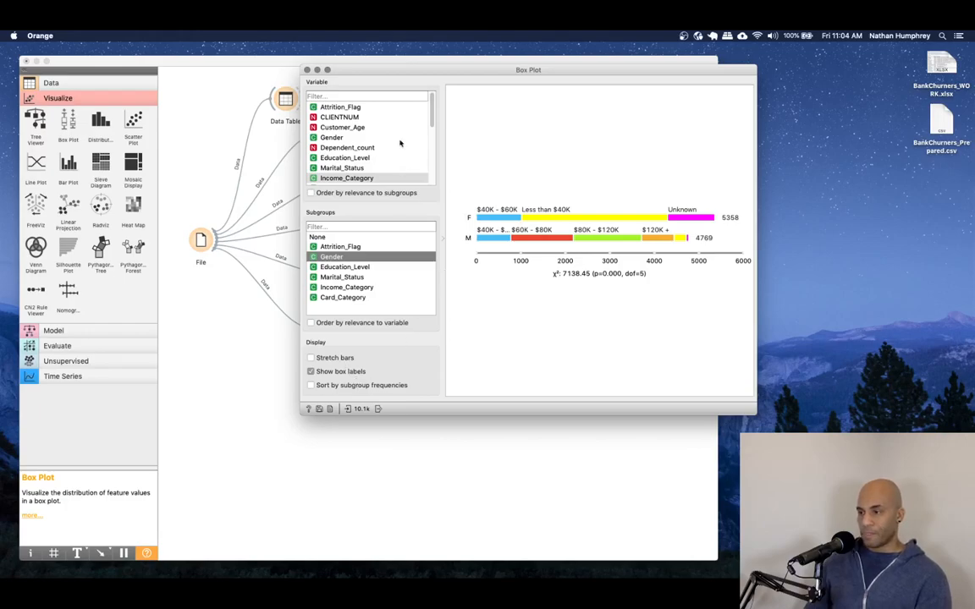
left_click(307, 70)
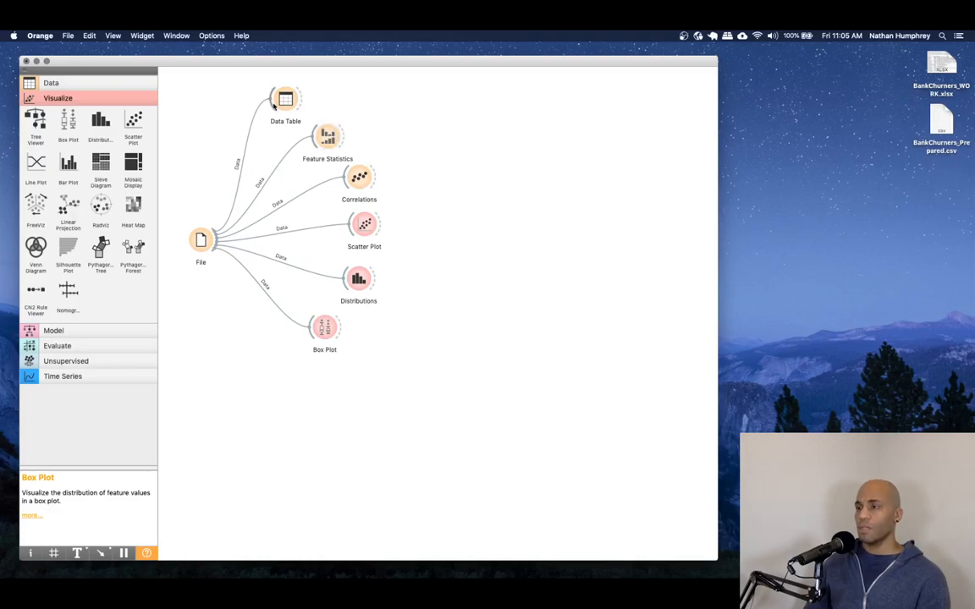
Show the Data widgets, move File roughly level with Box Plot, and line Box Plot up beneath Distributions
left_click(109, 83)
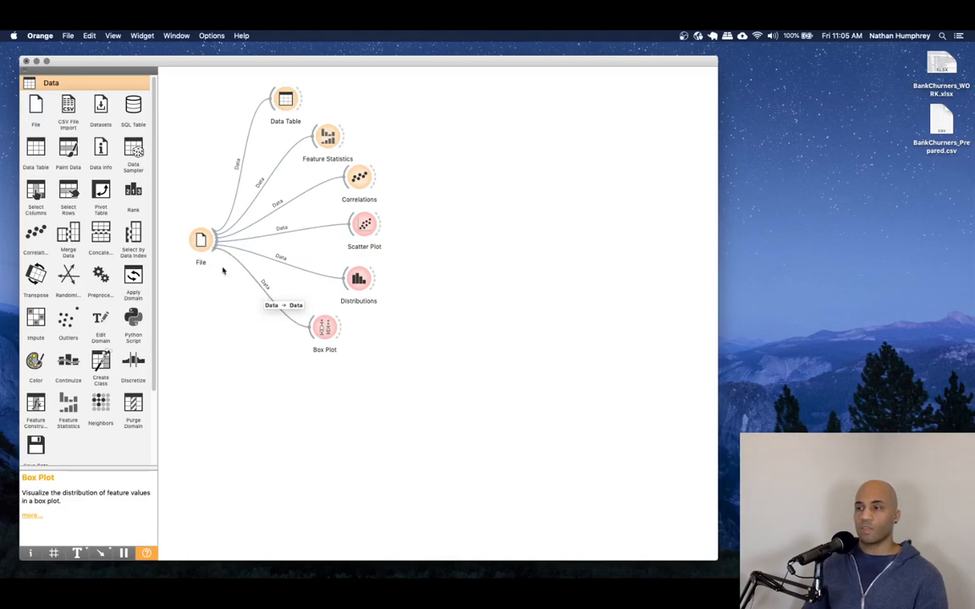
left_click_drag(202, 239, 205, 333)
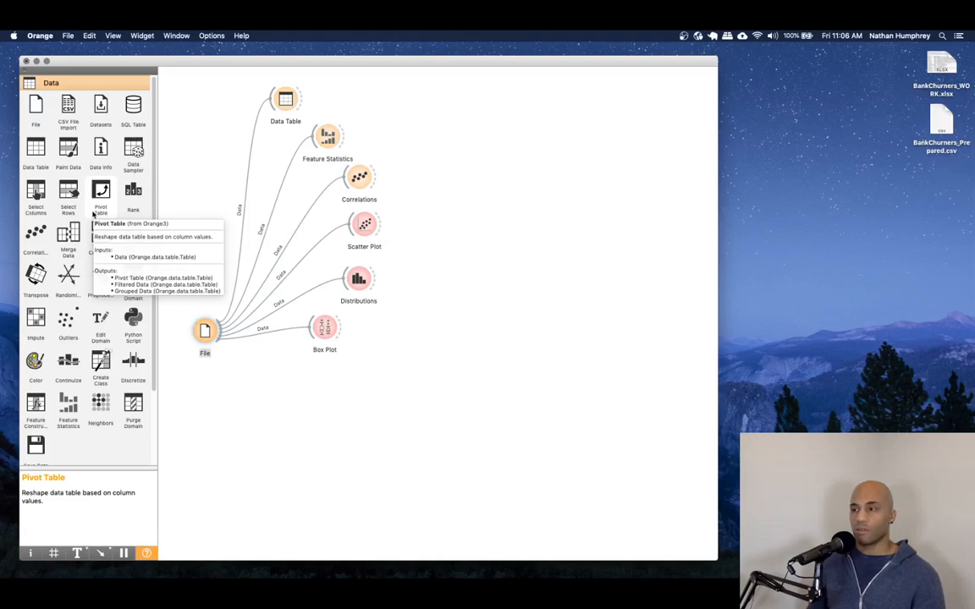
left_click_drag(206, 331, 204, 327)
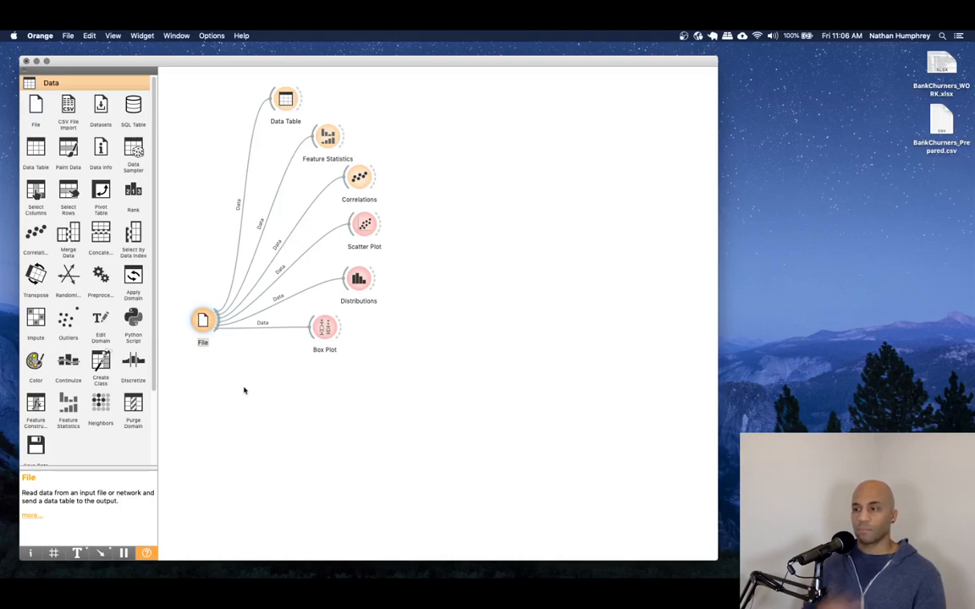
left_click_drag(323, 332, 355, 331)
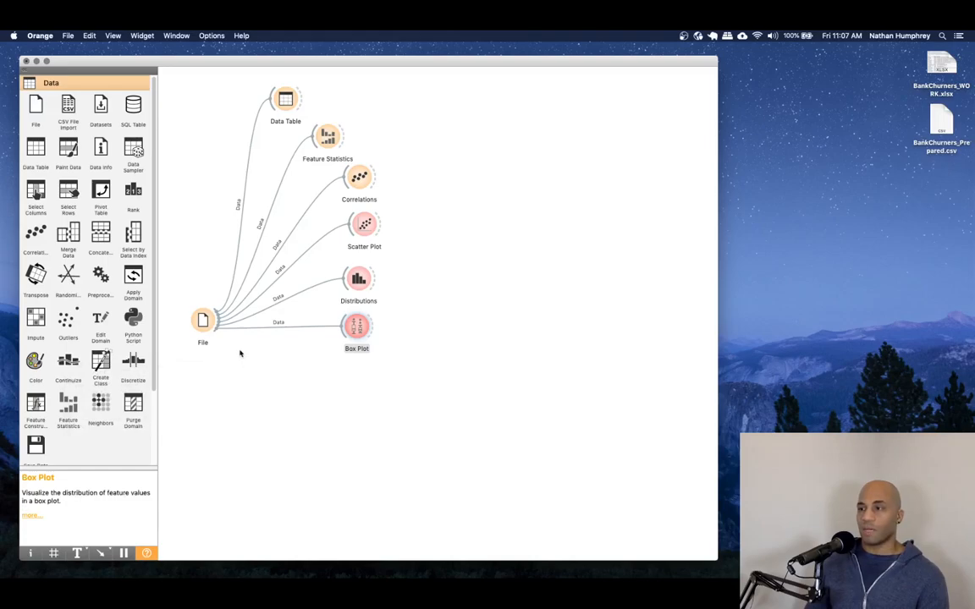
Reposition the File widget lower than Box Plot to leave free canvas space for more widgets
left_click_drag(211, 328, 218, 553)
scroll(350, 490, "down", 3)
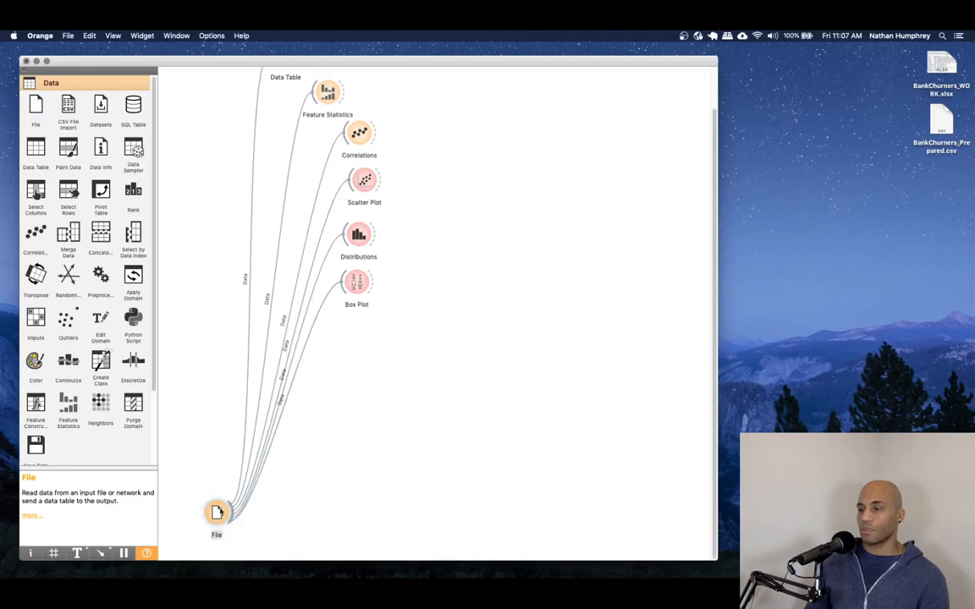
left_click_drag(217, 514, 215, 583)
scroll(298, 479, "down", 3)
left_click_drag(213, 532, 213, 577)
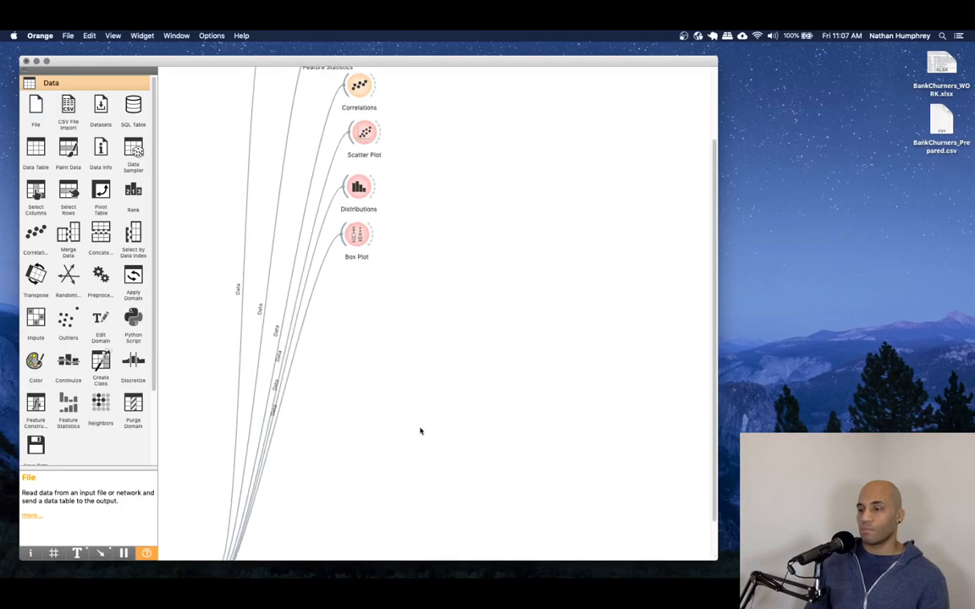
scroll(364, 440, "down", 3)
left_click_drag(202, 529, 208, 245)
scroll(317, 263, "up", 7)
scroll(318, 264, "down", 7)
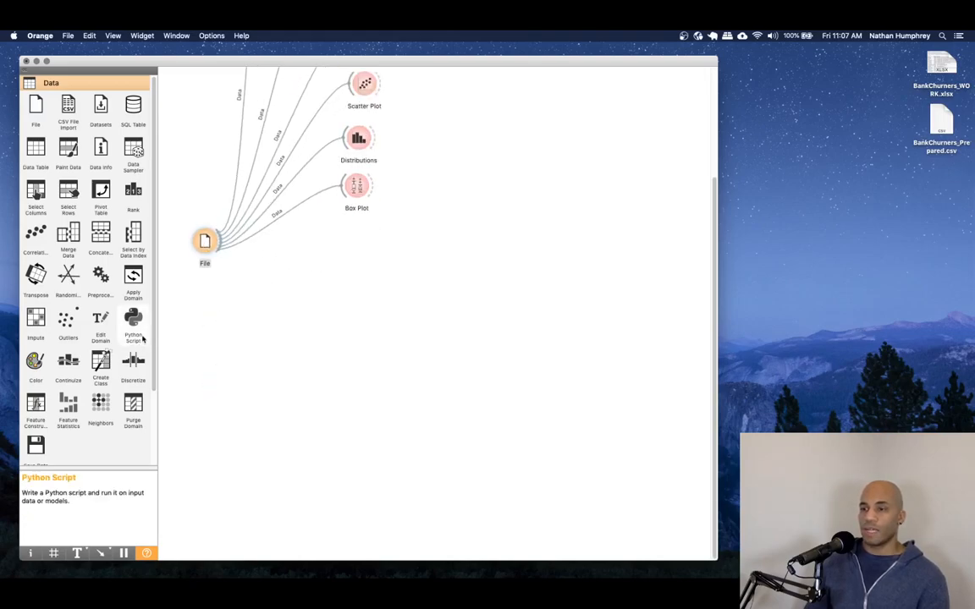
Add a Continuize widget below Box Plot, feed it from File, and open its settings
left_click_drag(68, 359, 320, 259)
left_click_drag(219, 243, 344, 250)
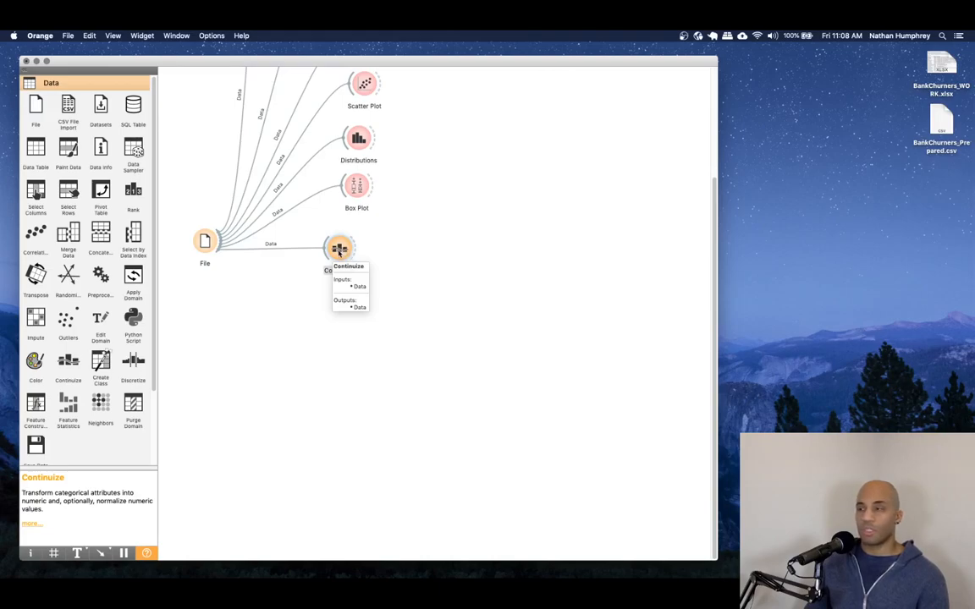
double_click(339, 251)
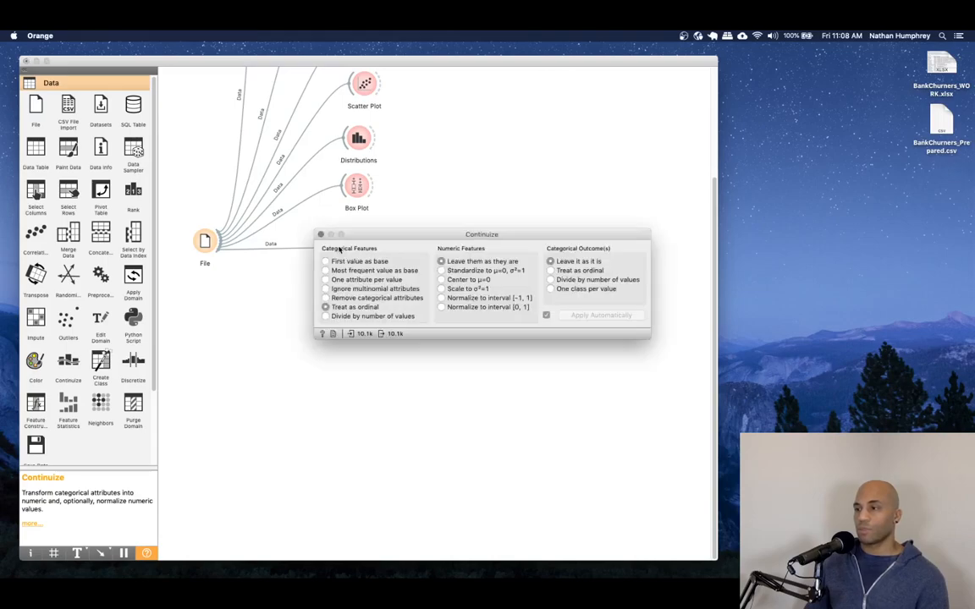
Close the Continuize settings and check the Data link between File and Continuize, leaving it as it is
left_click_drag(356, 236, 374, 276)
left_click(338, 276)
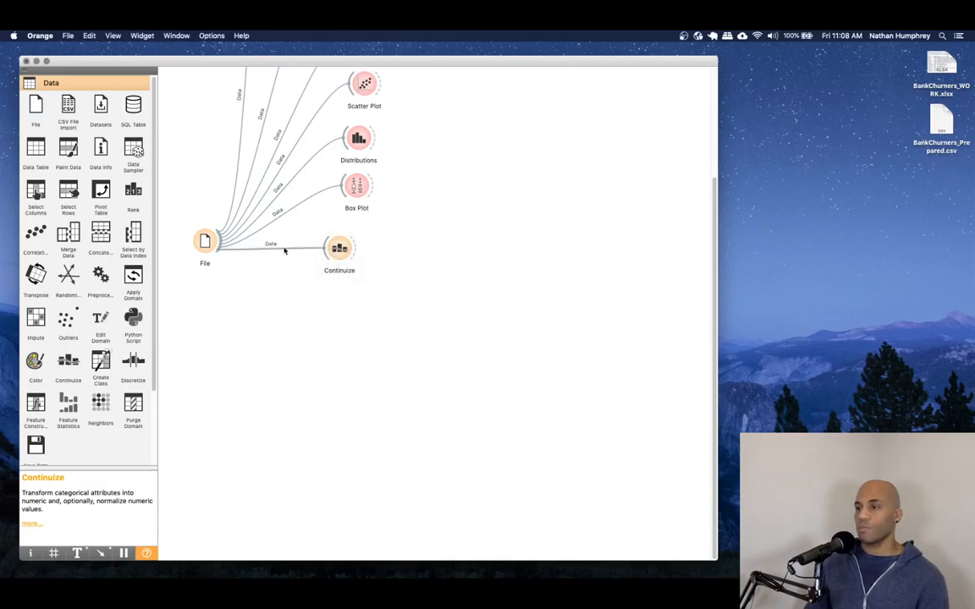
double_click(285, 250)
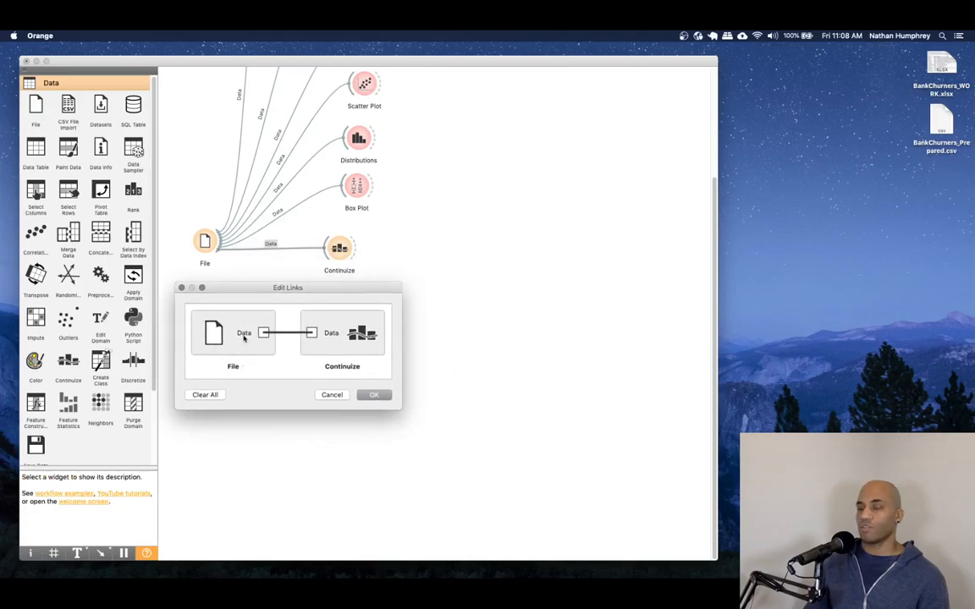
left_click(366, 398)
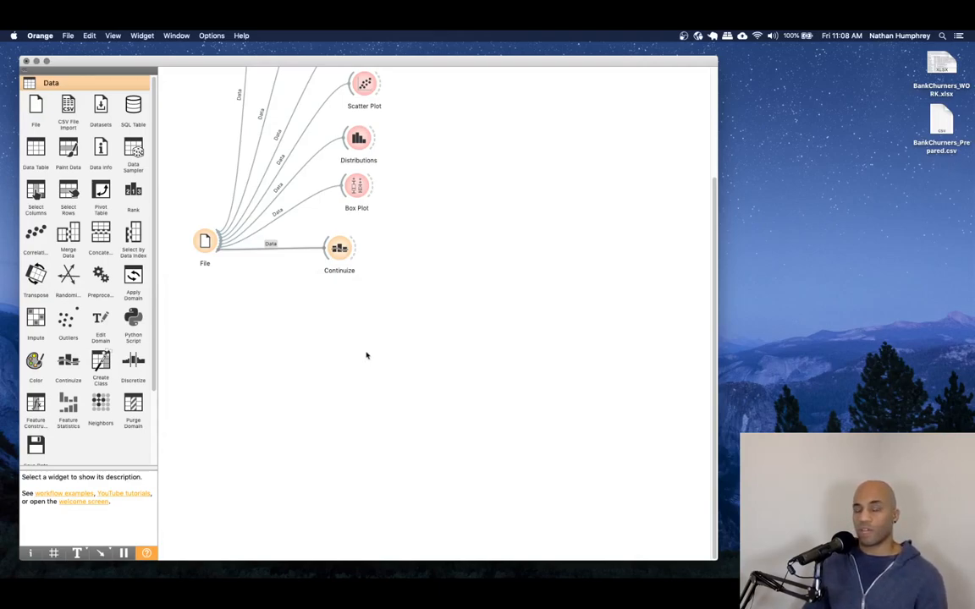
Set Continuize's categorical features to First value as base and close its settings
double_click(339, 248)
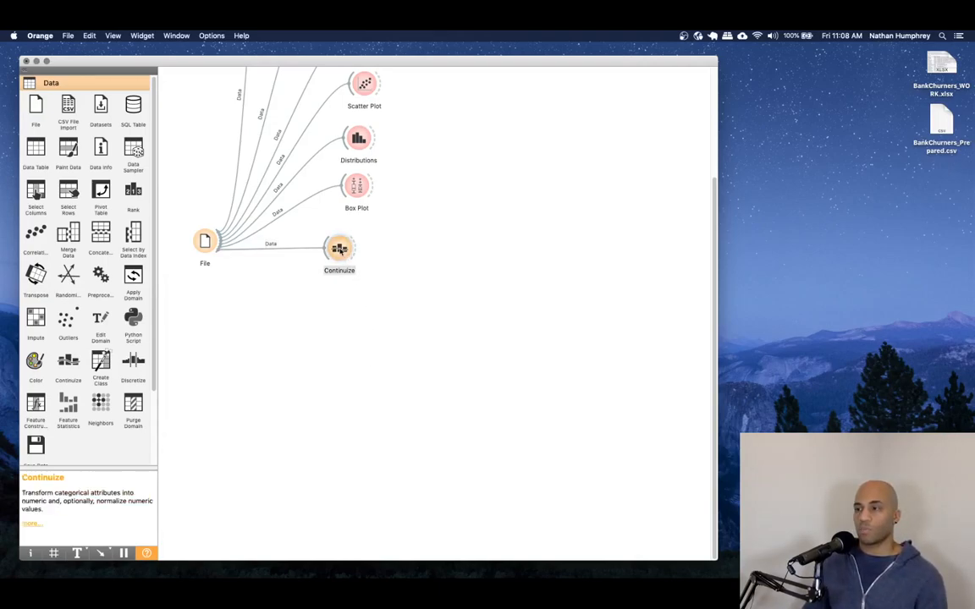
left_click_drag(417, 285, 400, 175)
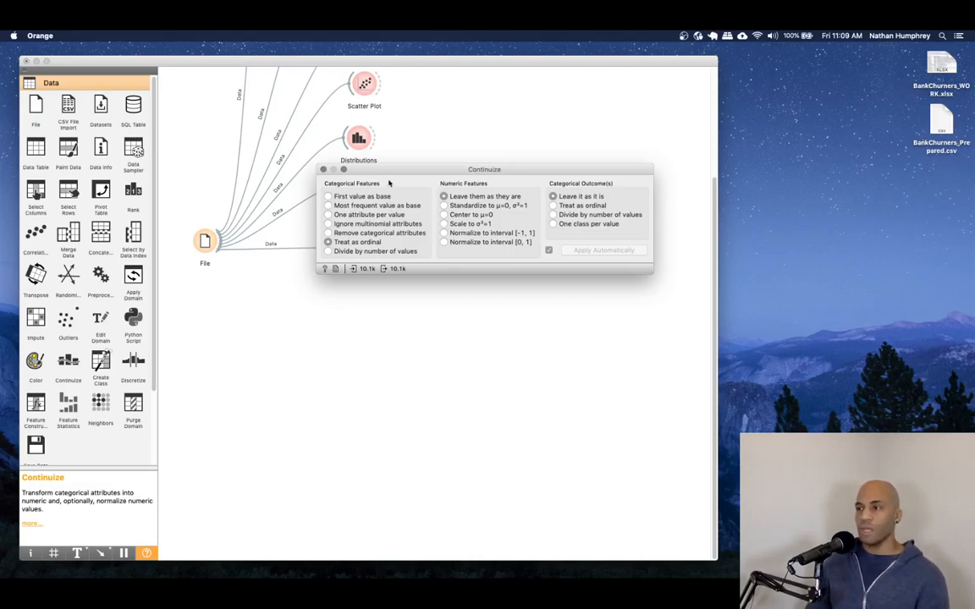
mouse_move(393, 173)
left_mouse_down()
mouse_move(416, 167)
mouse_move(412, 185)
mouse_move(383, 184)
left_mouse_up()
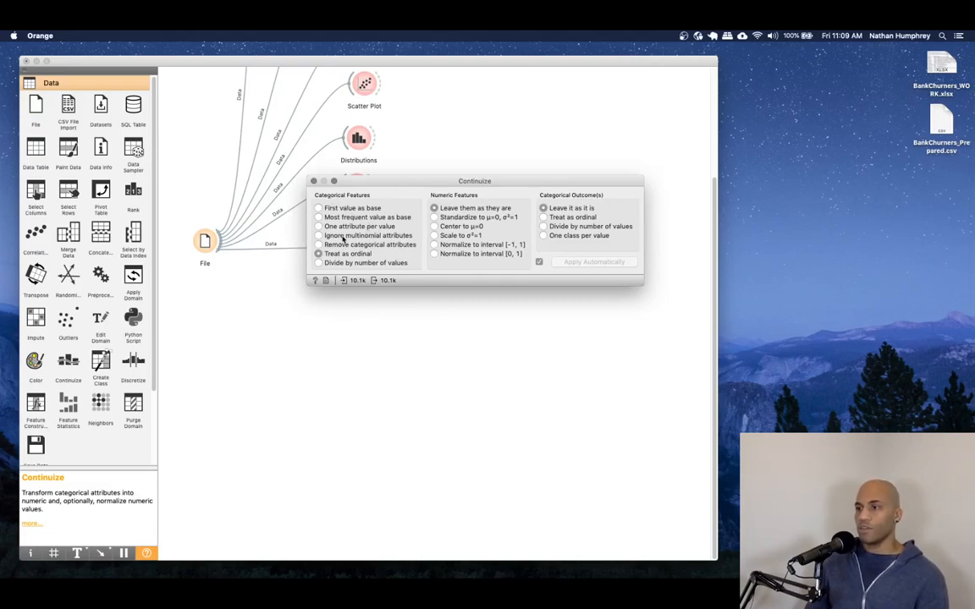
left_click(326, 209)
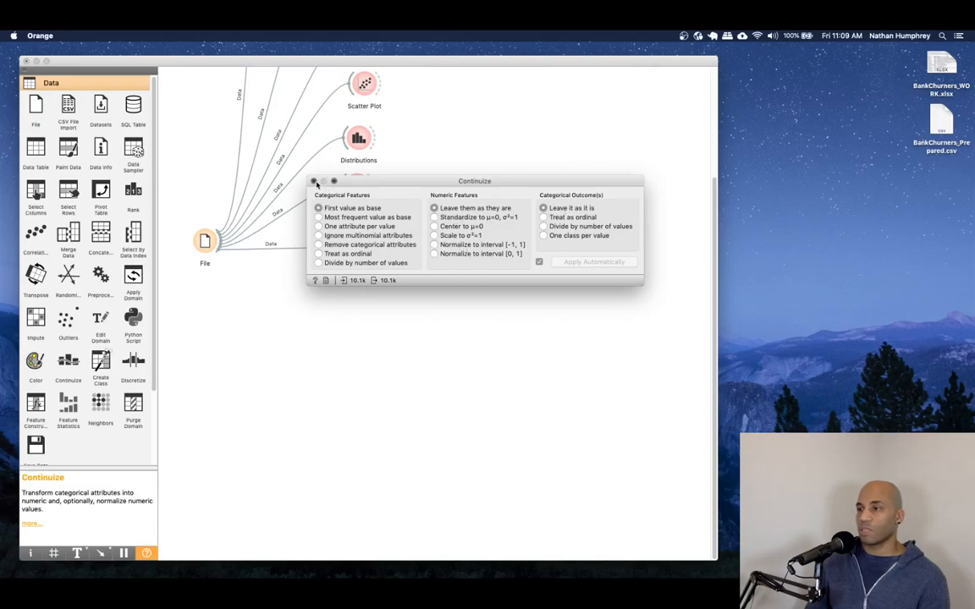
left_click(313, 182)
Remove the link between File and Continuize, and move Continuize farther from File to make room between them
right_click(296, 249)
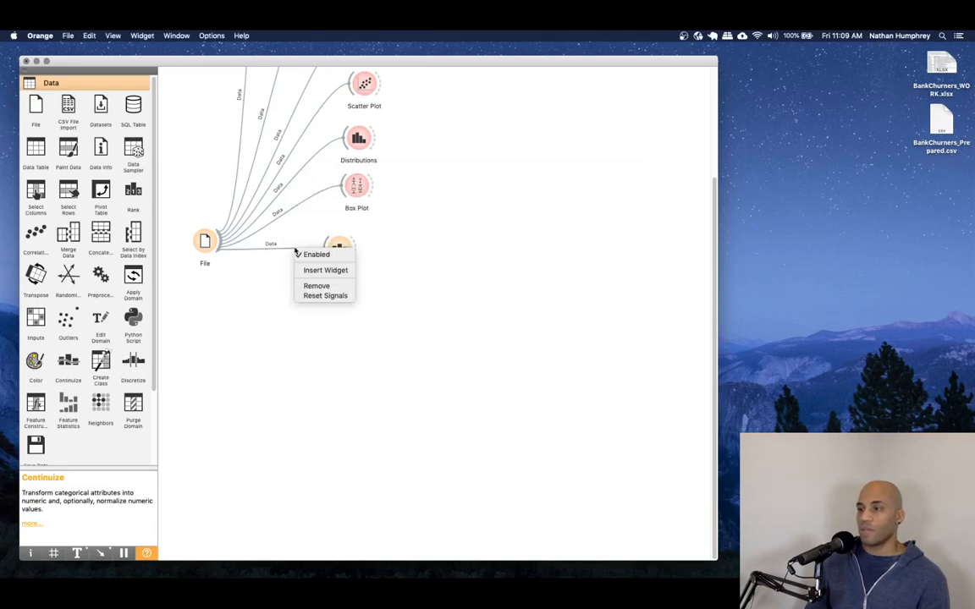
left_click(316, 286)
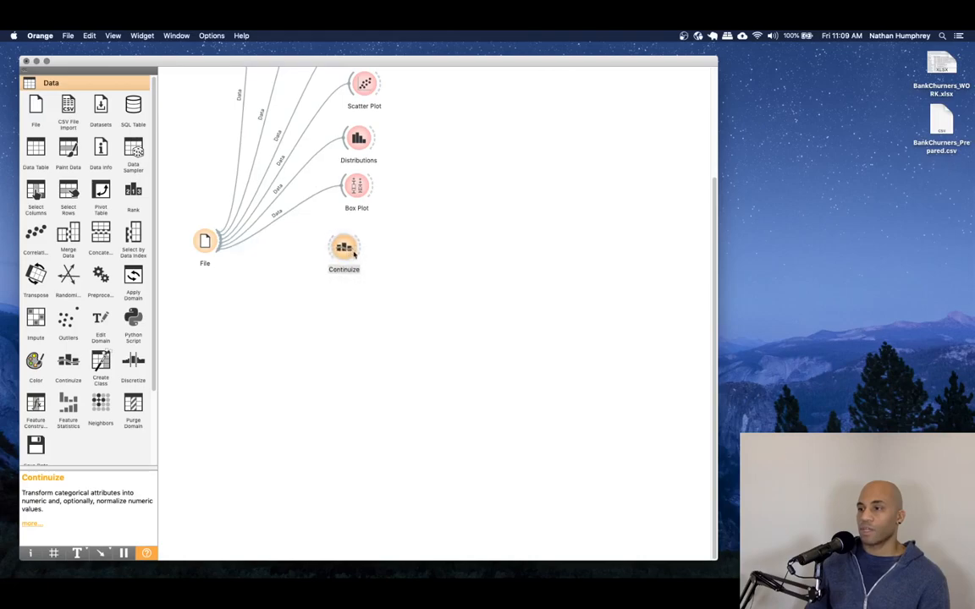
left_click_drag(344, 254, 457, 257)
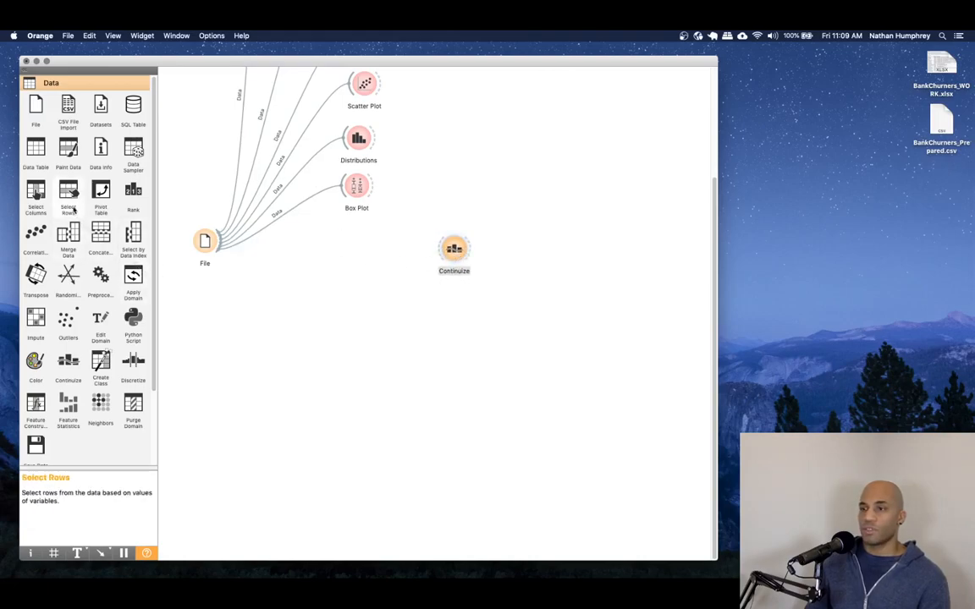
Insert a Select Columns widget between File and Continuize, linking File to Select Columns and Select Columns to Continuize
left_click_drag(38, 195, 292, 245)
left_click_drag(218, 239, 428, 260)
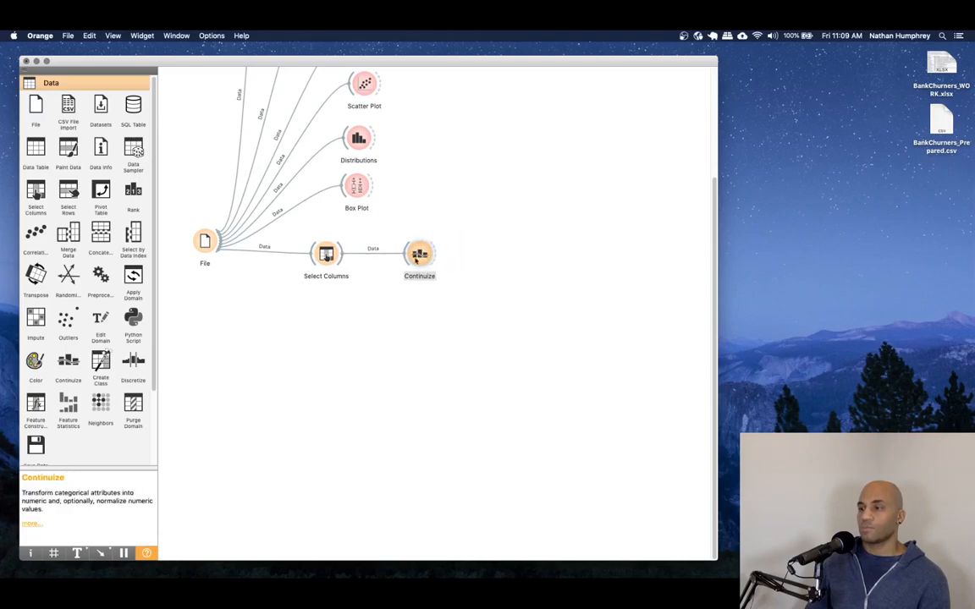
left_click(322, 282)
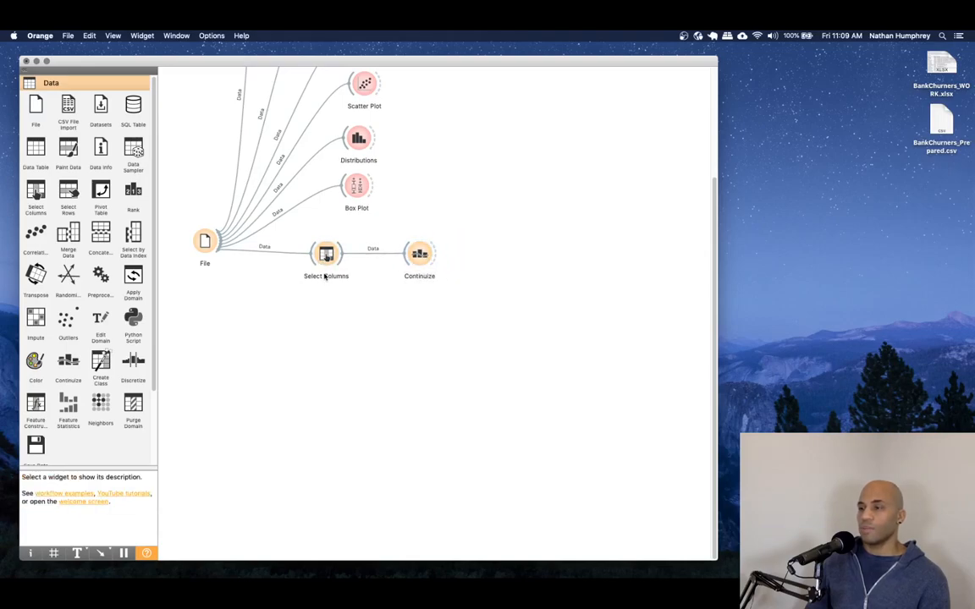
Rename the Select Columns widget between File and Continuize as Nominal Cats
right_click(328, 254)
left_click(337, 282)
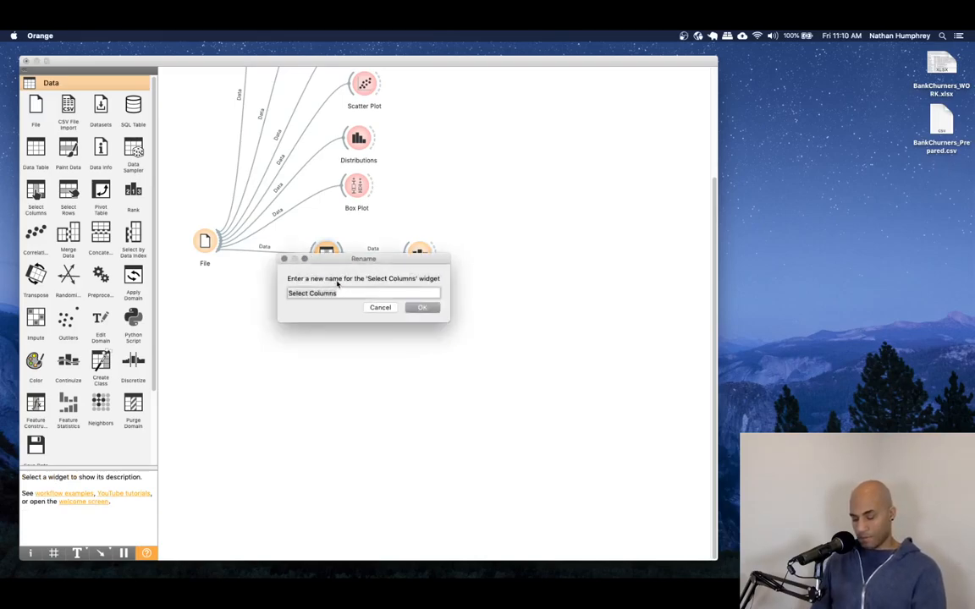
type("Nominal")
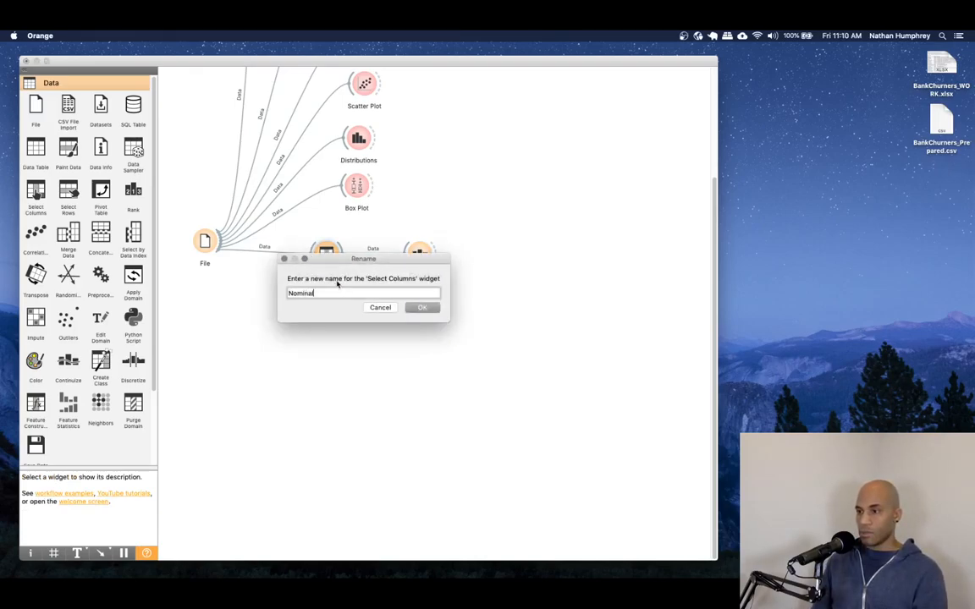
type(" Ca")
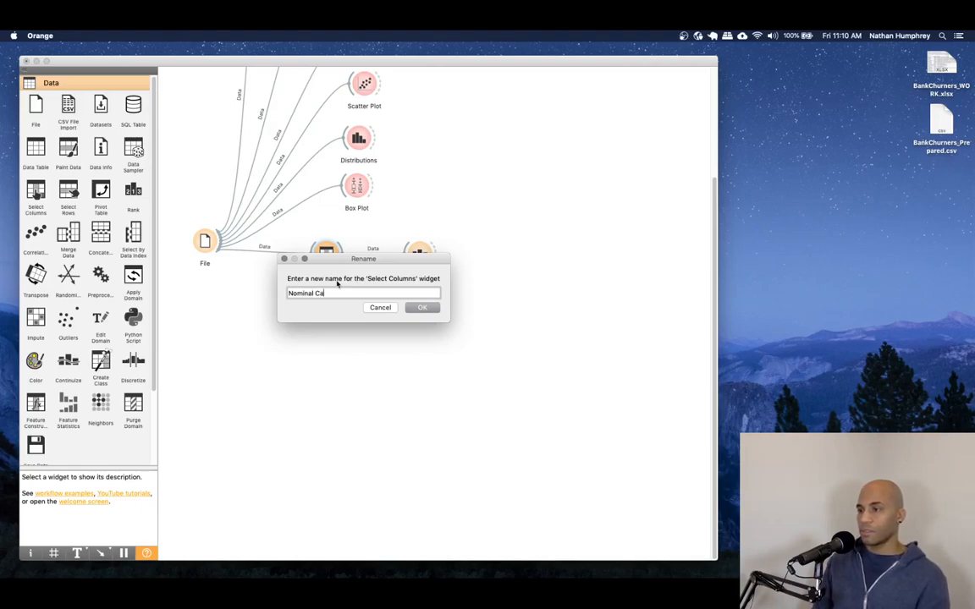
type("ts")
key("Return")
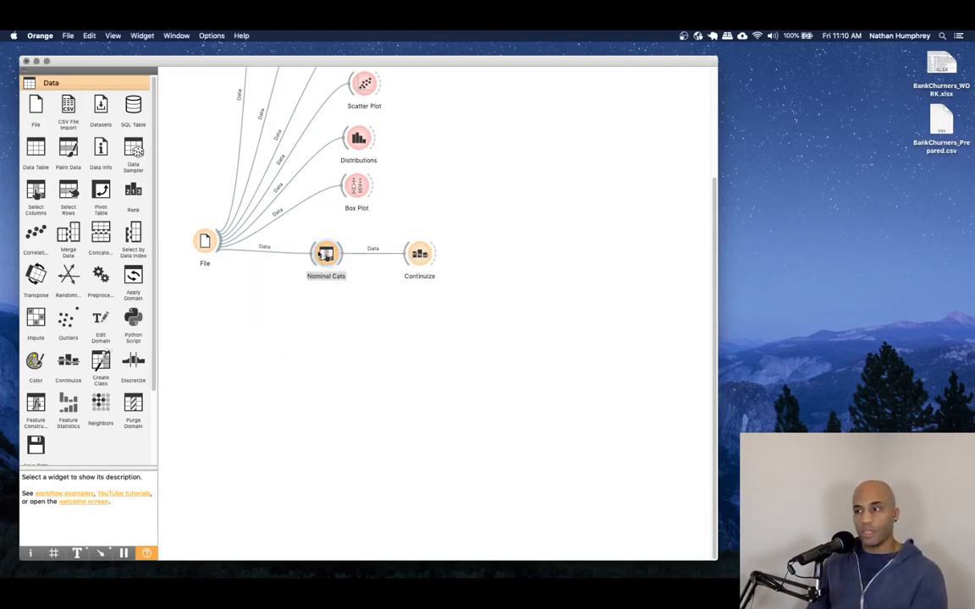
Line up the Nominal Cats and Continuize widgets in a straight row on the canvas
left_click_drag(322, 254, 316, 250)
left_click(417, 252)
left_click_drag(416, 252, 416, 251)
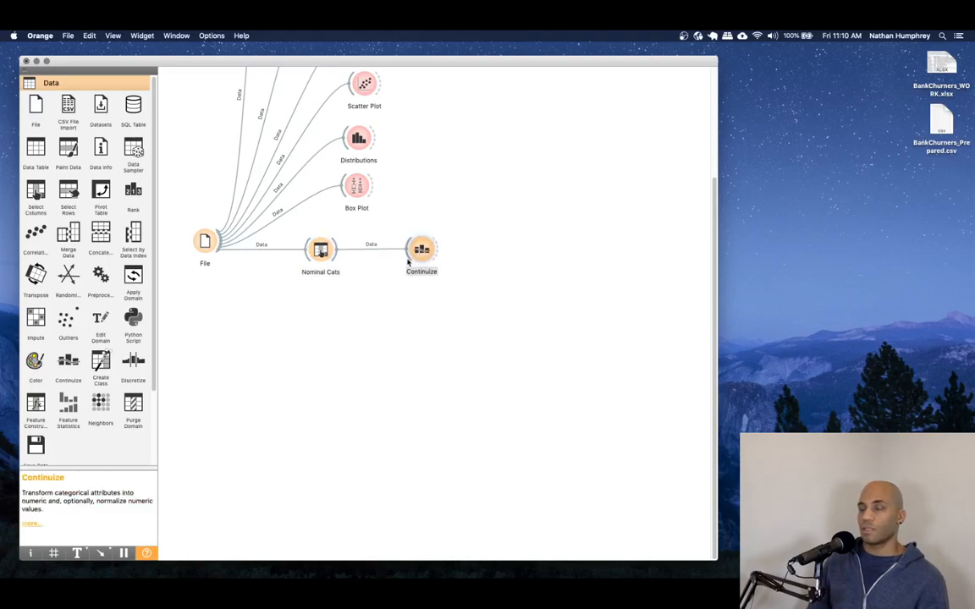
Open Nominal Cats and move all the available variables into Features
double_click(321, 253)
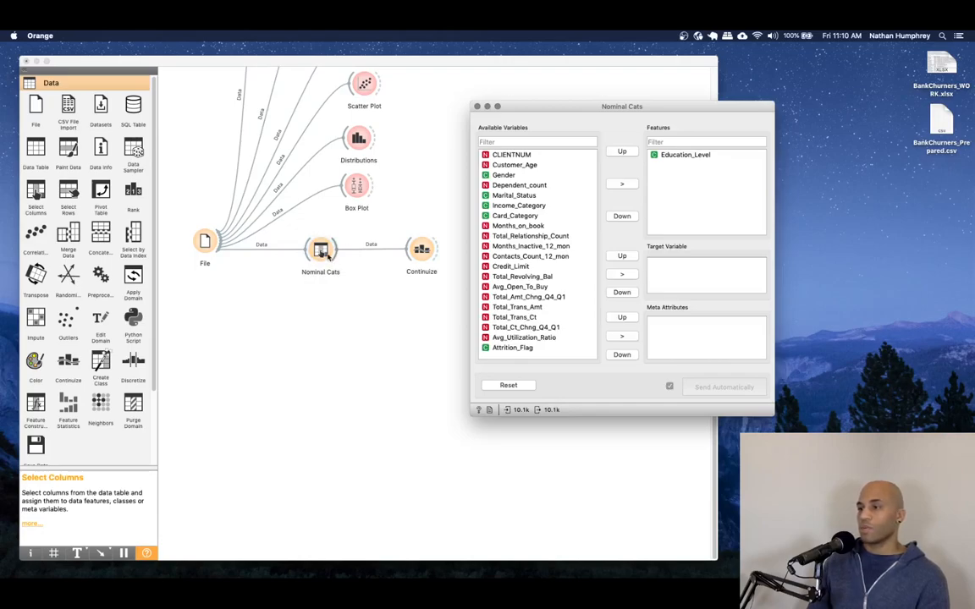
left_click_drag(533, 111, 484, 114)
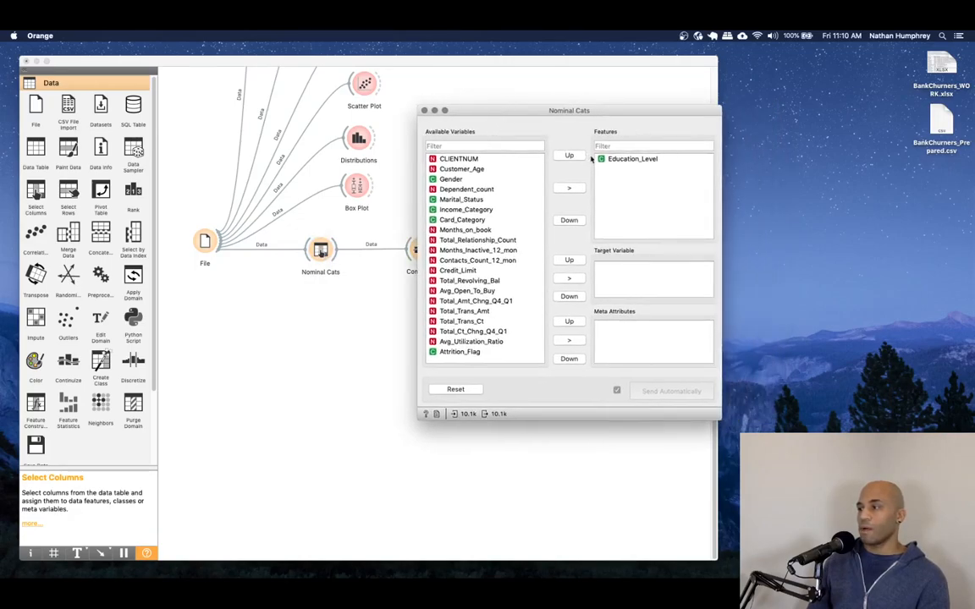
left_click(501, 158)
left_click(447, 356, "shift")
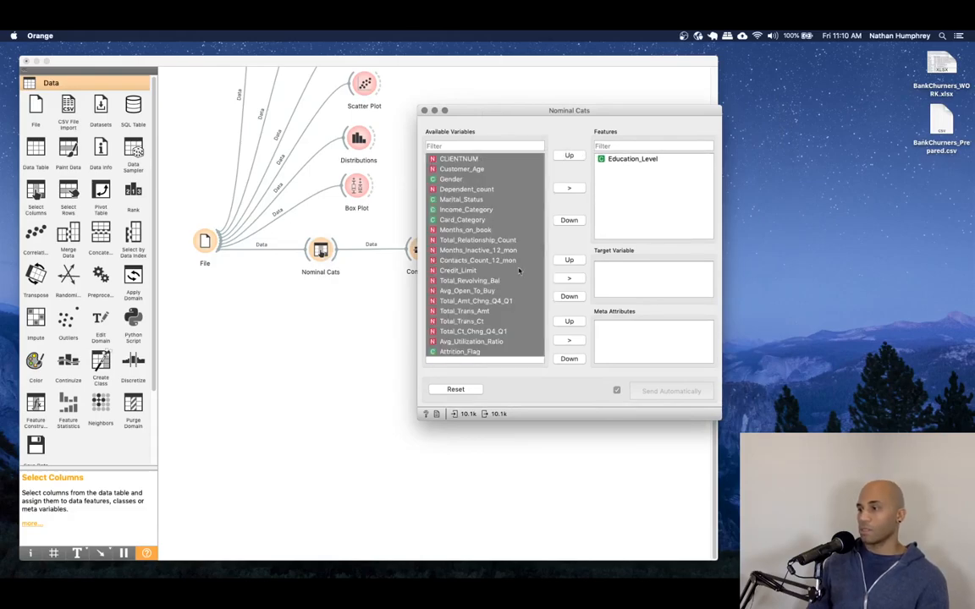
left_click(569, 189)
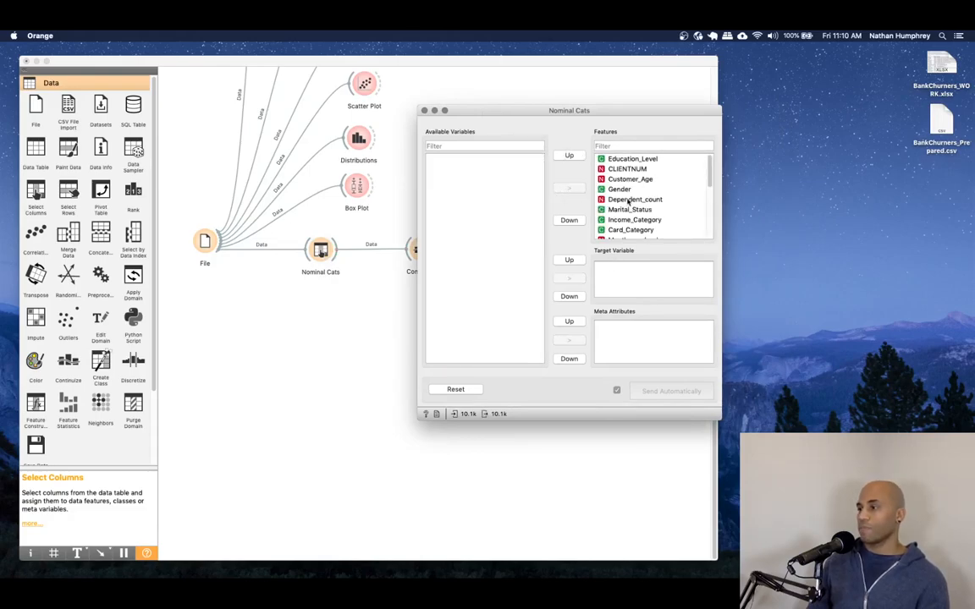
Empty the Features of Nominal Cats by moving every variable, from Education_Level to Attrition_Flag, back to Available Variables
left_click(626, 159)
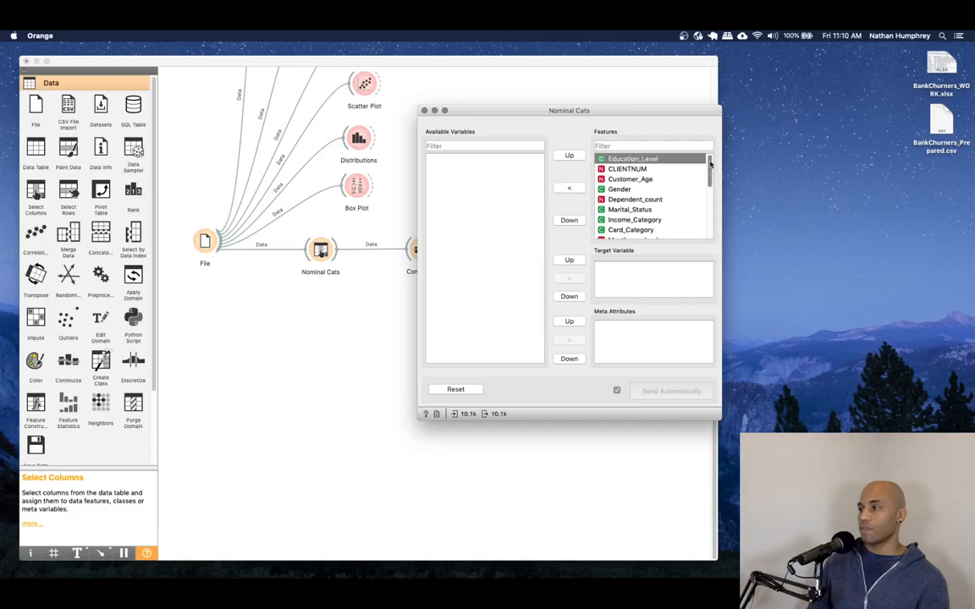
left_click_drag(710, 164, 709, 251)
left_click(664, 235, "shift")
left_click(572, 188)
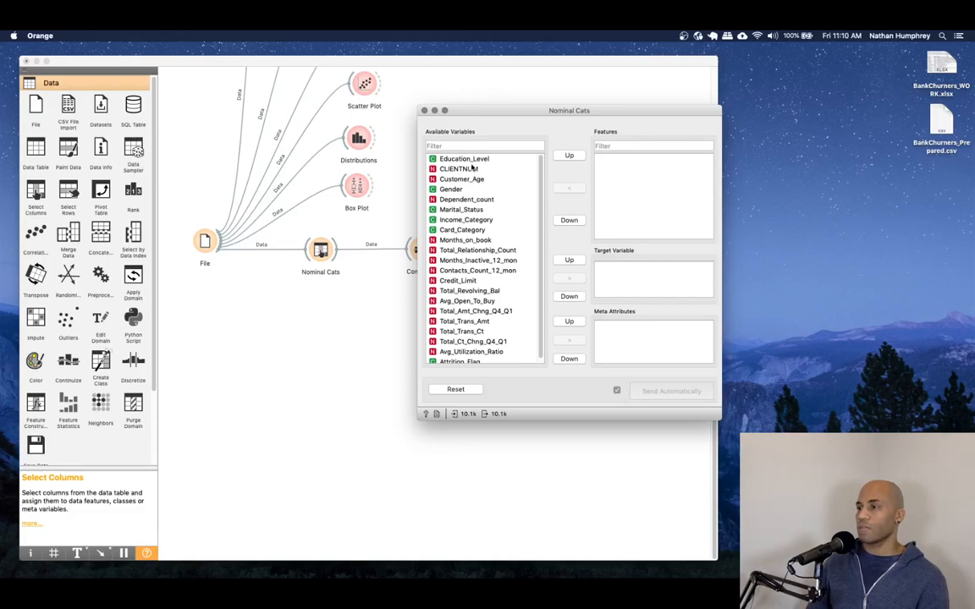
Add Gender, Marital_Status and Card_Category to the Features of Nominal Cats
left_click(465, 159)
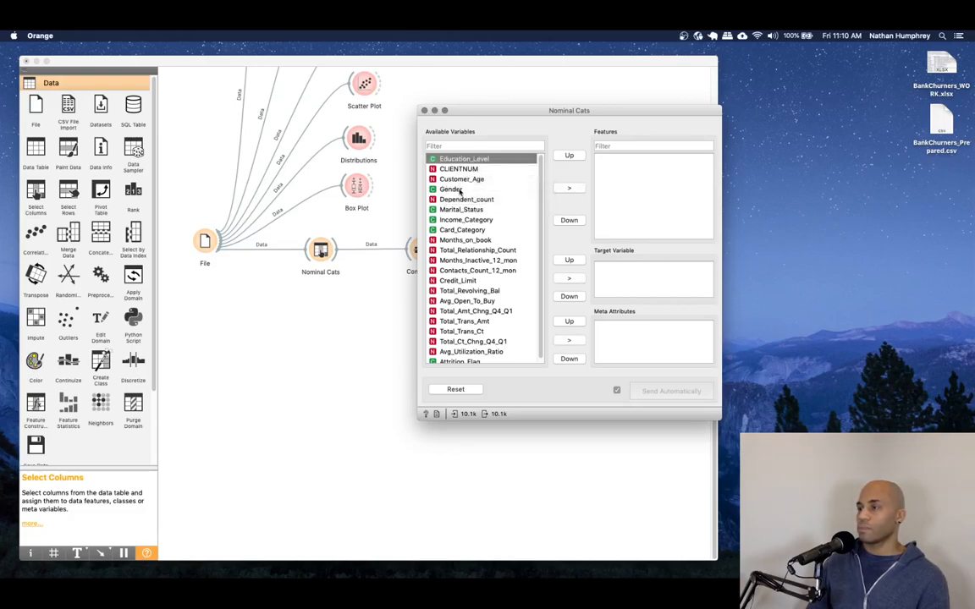
left_click(460, 189)
left_click(571, 188)
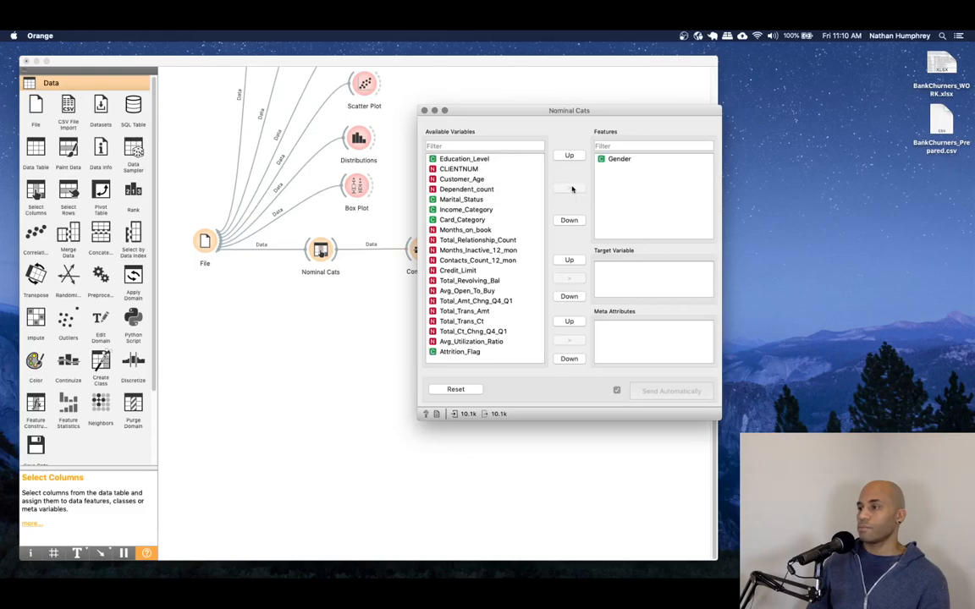
left_click(463, 199)
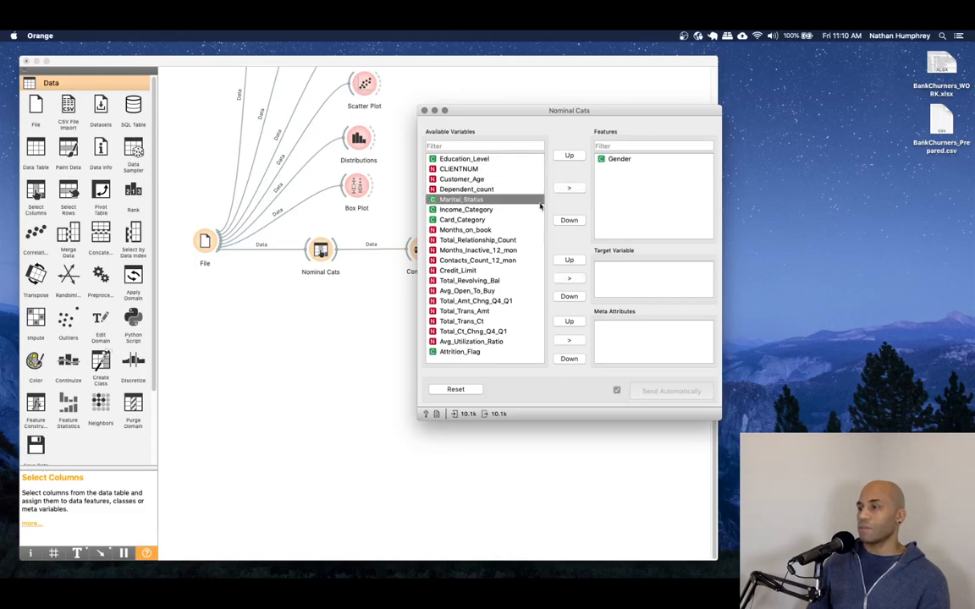
left_click(568, 188)
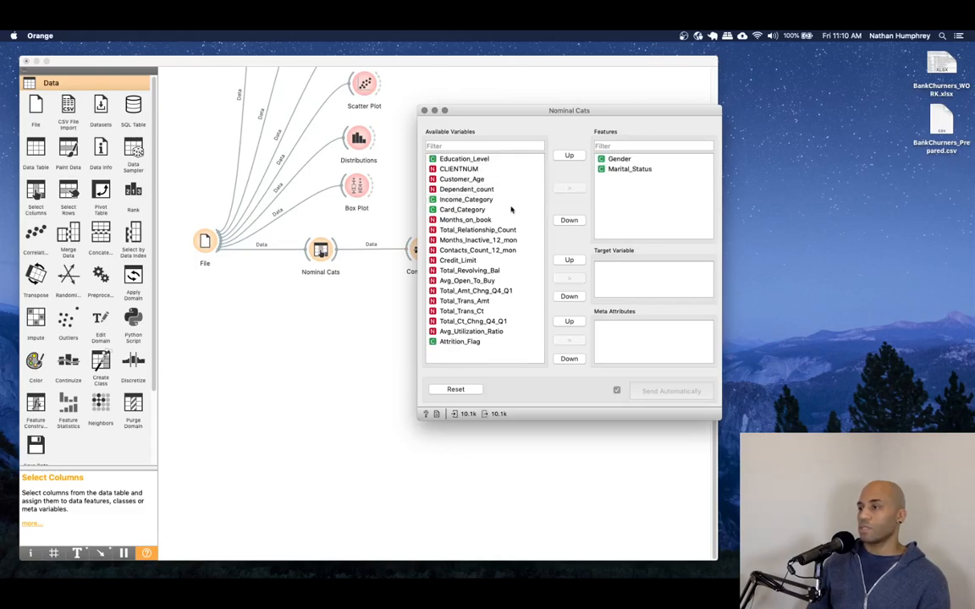
left_click(464, 210)
left_click(565, 189)
Set Attrition_Flag as the target variable of Nominal Cats and close its settings
left_click(471, 331)
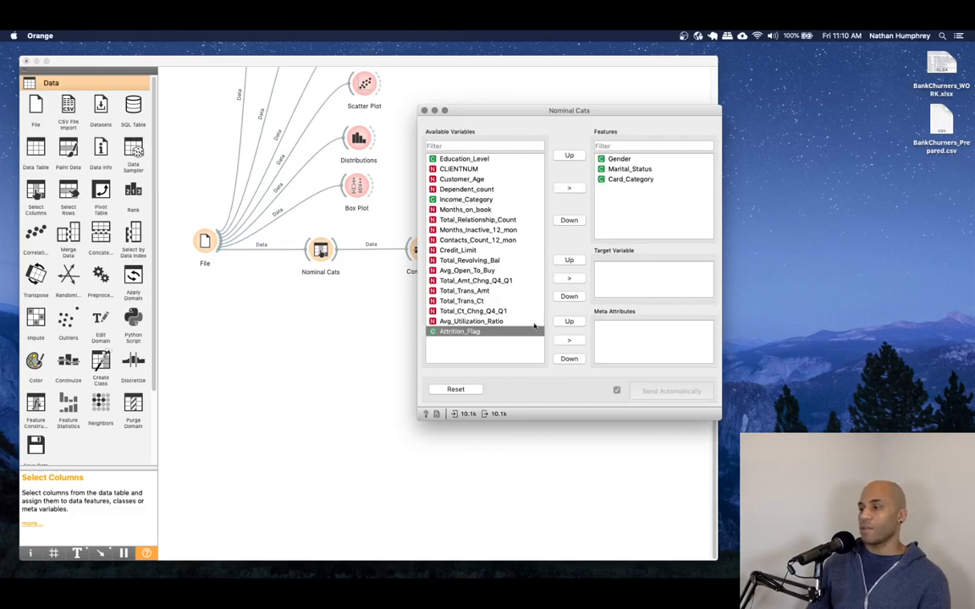
left_click(574, 276)
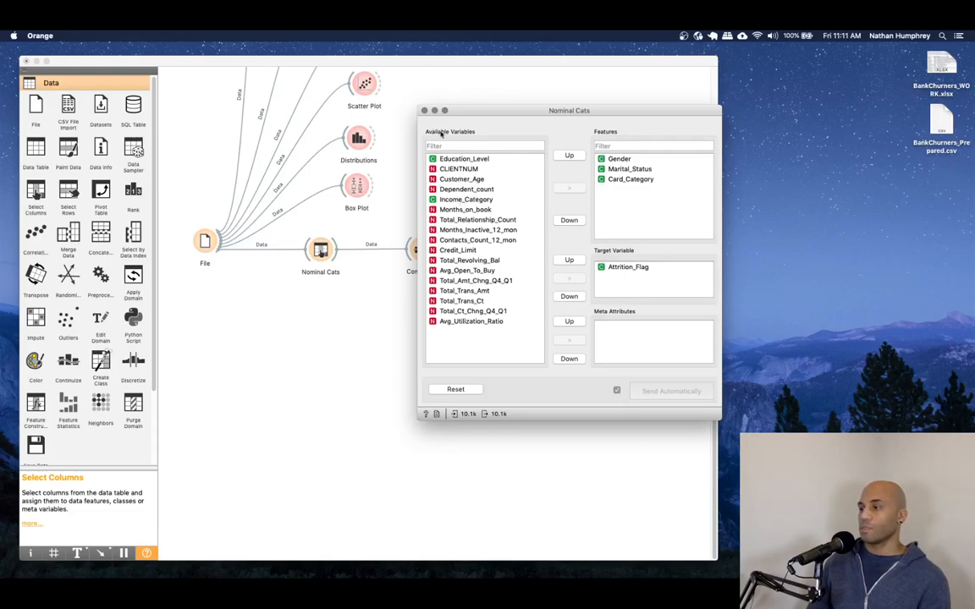
left_click(425, 111)
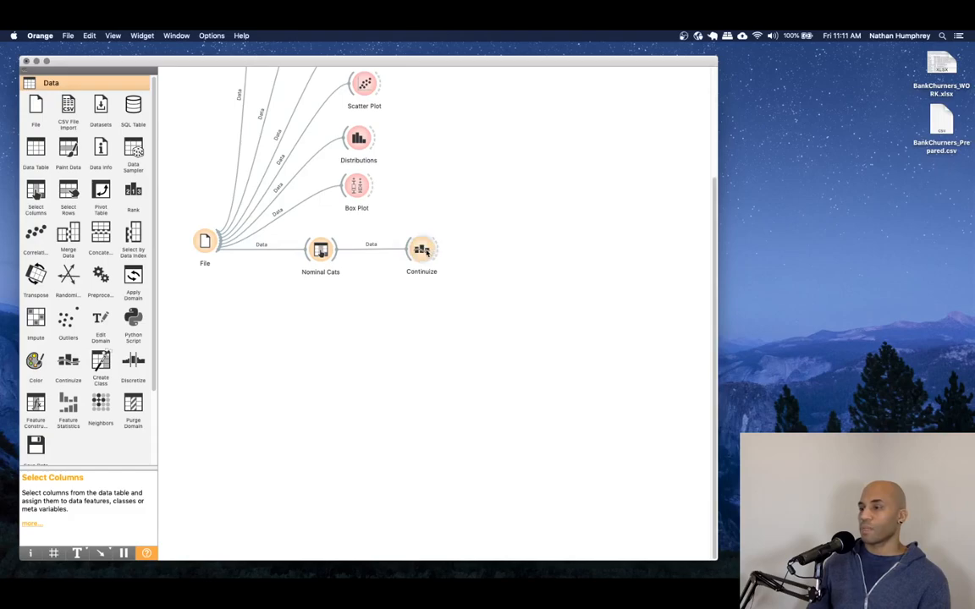
Add a Data Table widget linked from Nominal Cats and check the selected columns in it
left_click_drag(36, 148, 402, 174)
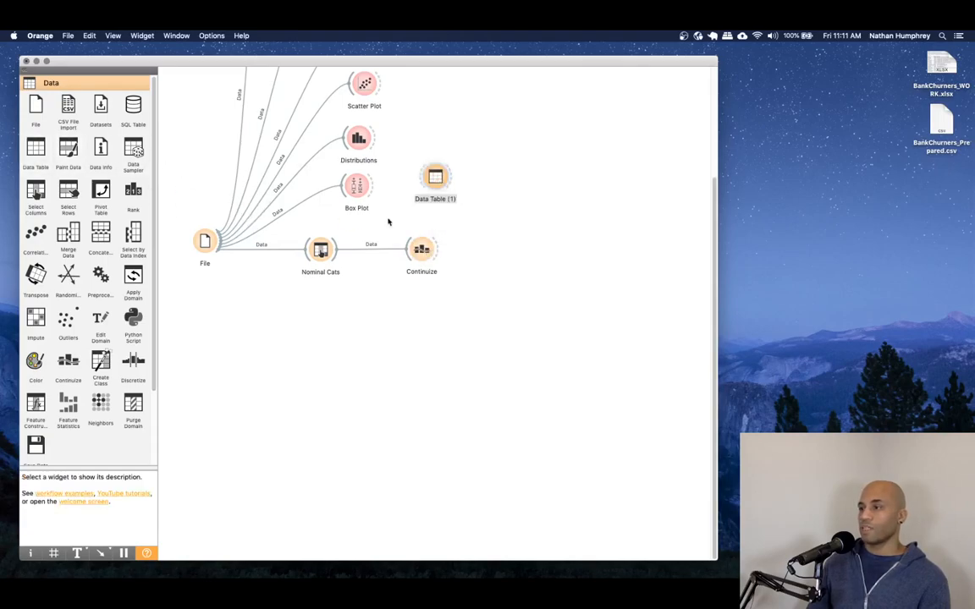
mouse_move(322, 245)
left_mouse_down()
mouse_move(387, 160)
mouse_move(433, 178)
left_mouse_up()
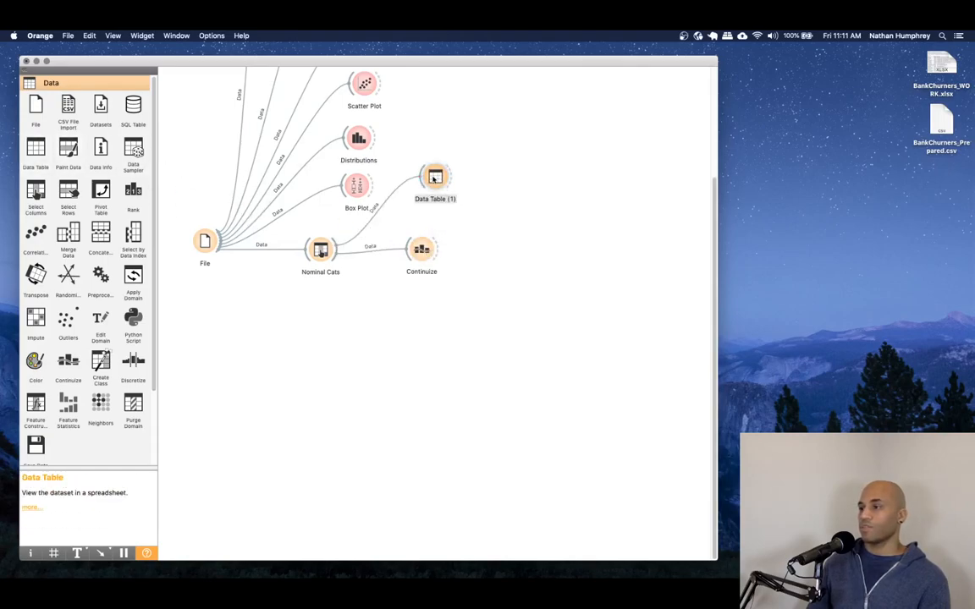
double_click(433, 178)
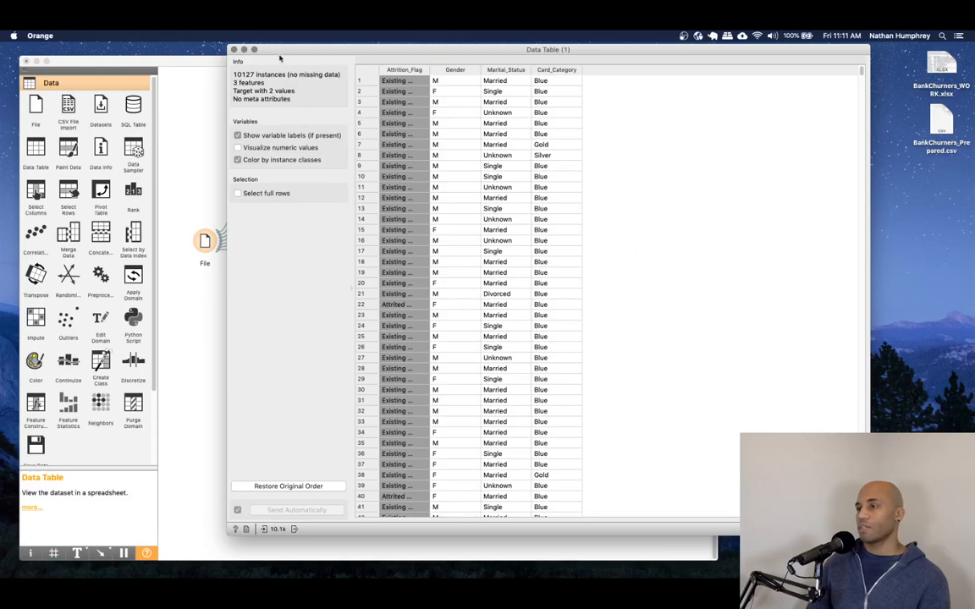
left_click(233, 49)
Remove the link between Nominal Cats and Data Table (1), and place the table in line after Continuize
left_click_drag(422, 249, 430, 254)
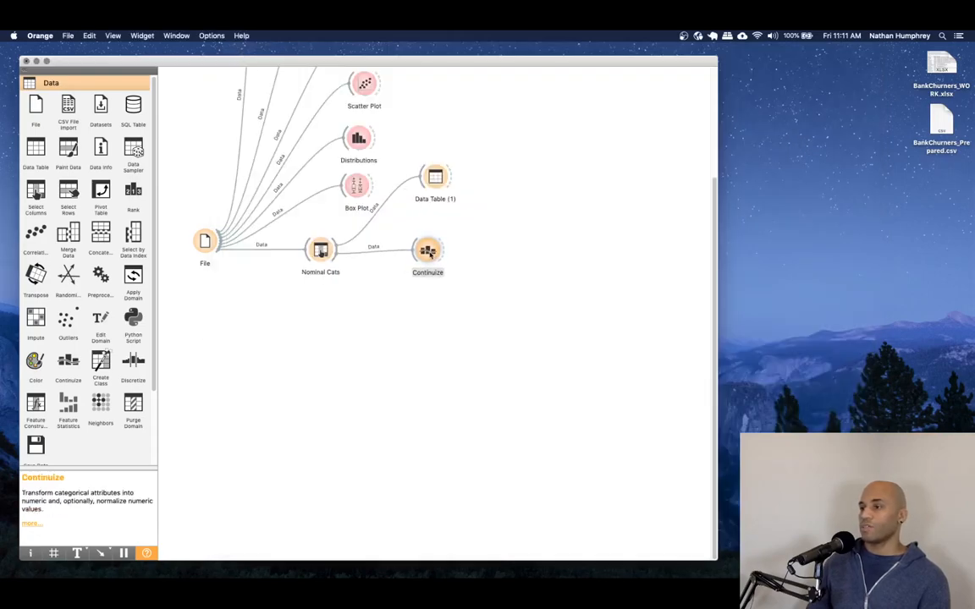
right_click(387, 200)
left_click(412, 234)
left_click_drag(435, 176, 533, 250)
Set Continuize's categorical features to One attribute per value and close its settings
double_click(429, 250)
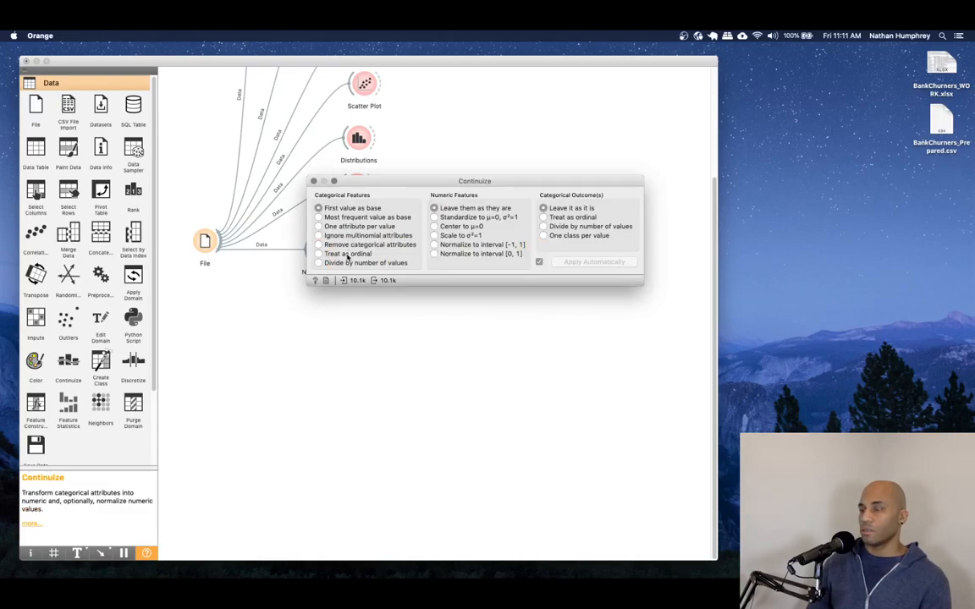
left_click(322, 226)
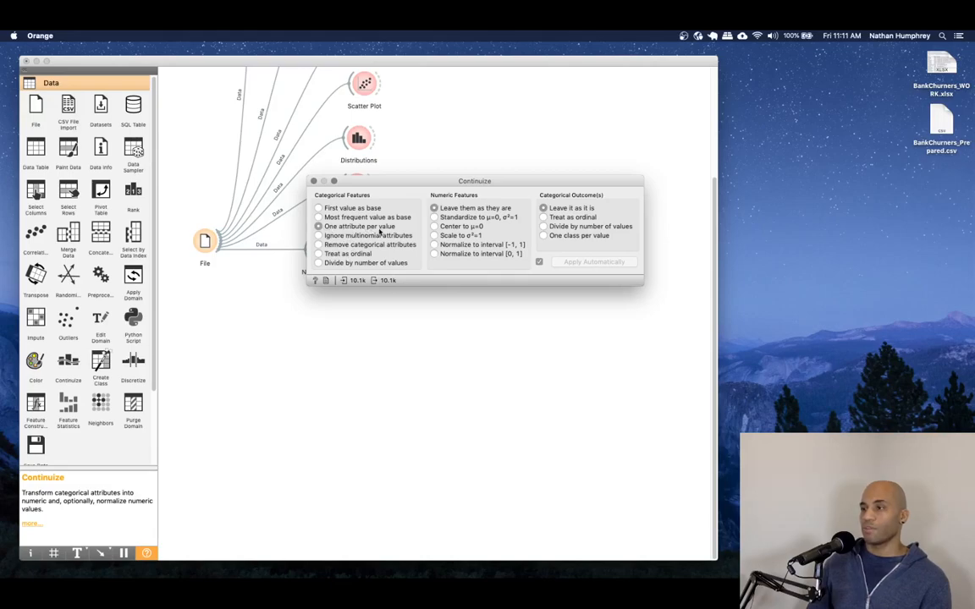
left_click(313, 181)
Link Continuize to Data Table (1) and examine the encoded Gender, Marital_Status and Card_Category columns across the table
left_click_drag(431, 252, 533, 252)
double_click(534, 251)
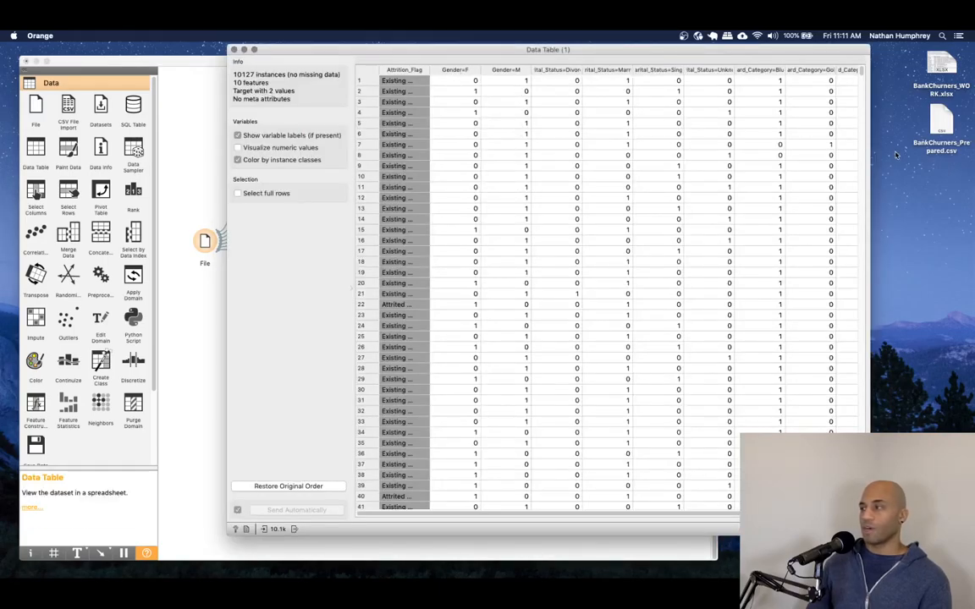
left_click_drag(870, 160, 916, 163)
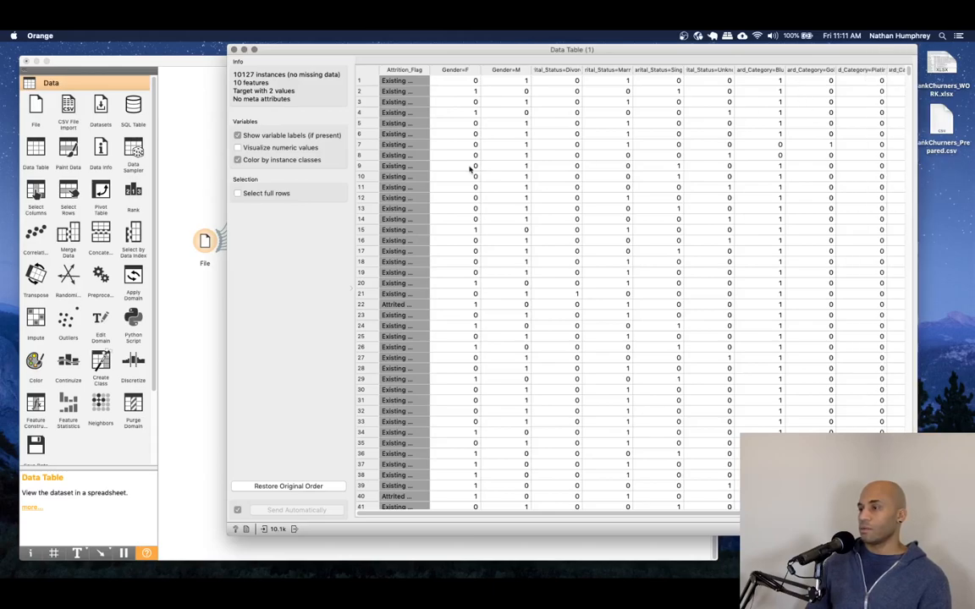
left_click_drag(421, 51, 323, 49)
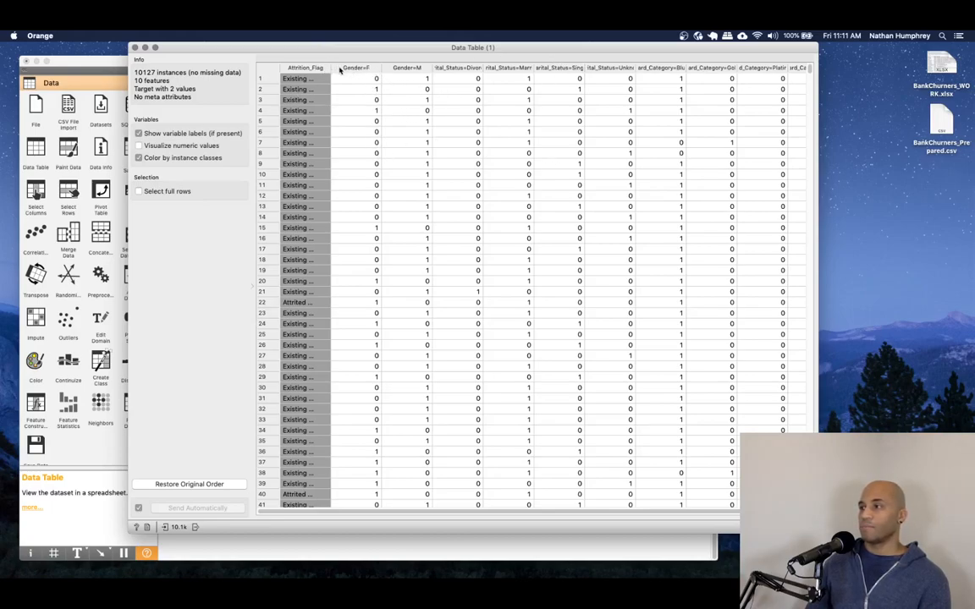
scroll(566, 522, "right", 3)
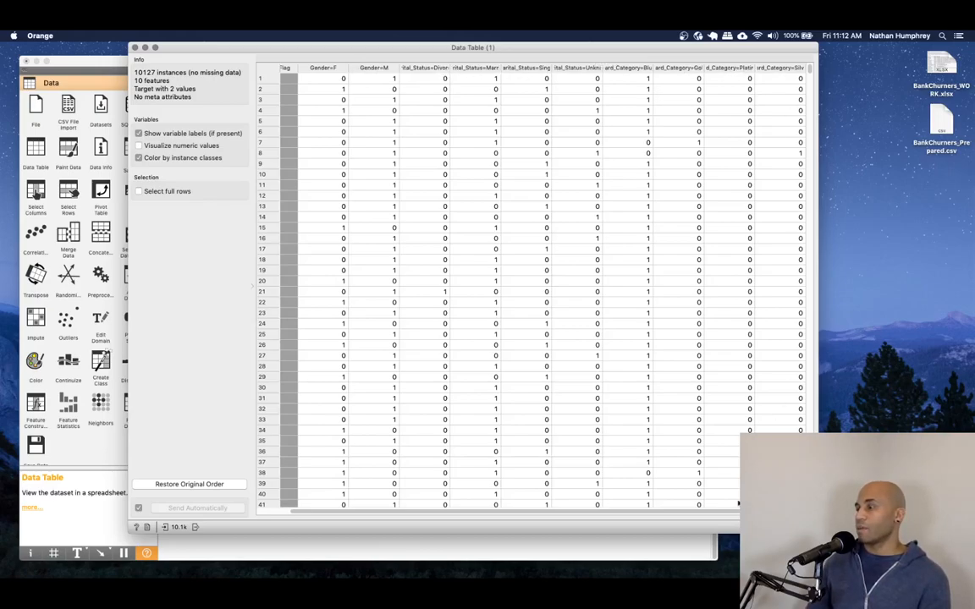
scroll(488, 507, "left", 3)
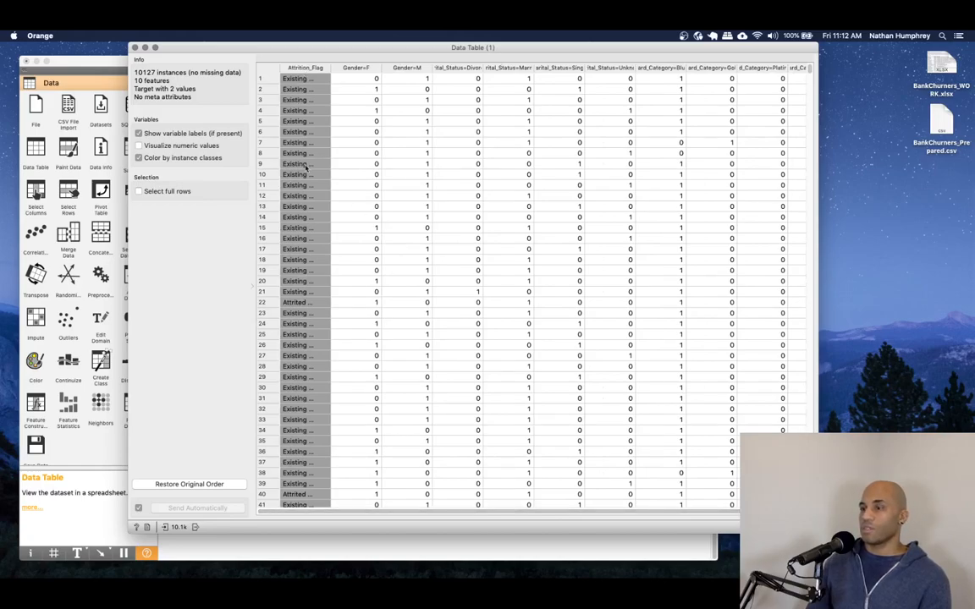
left_click(135, 48)
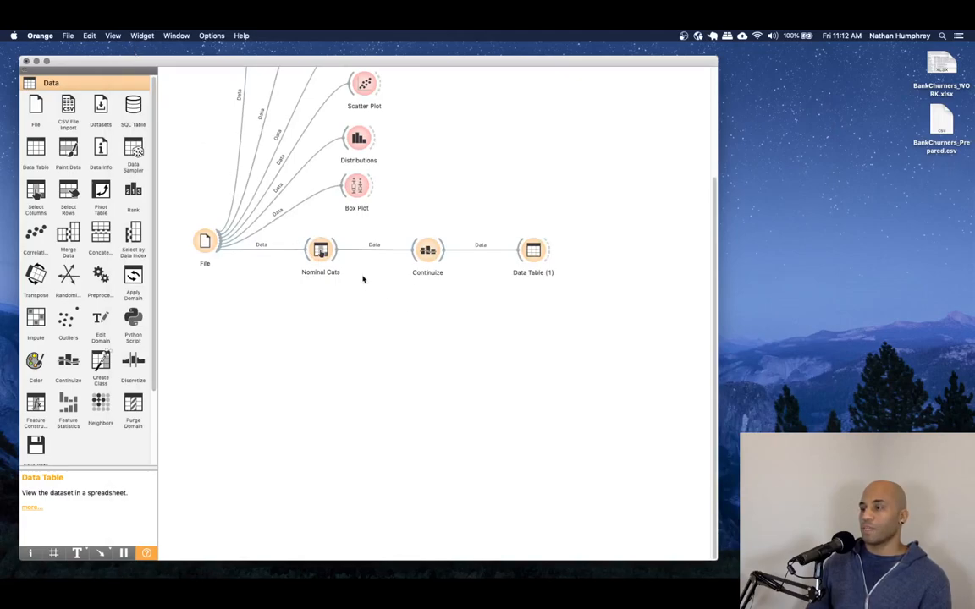
Move Attrition_Flag from Target Variable to Features in Nominal Cats, and open Data Table (1) to check the encoded columns
double_click(321, 251)
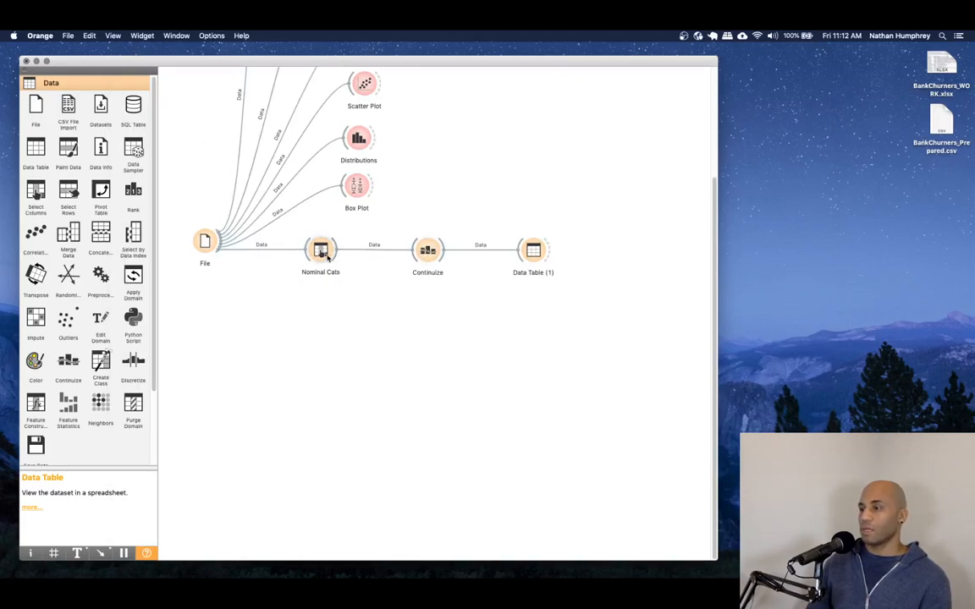
left_click(631, 267)
left_click(576, 279)
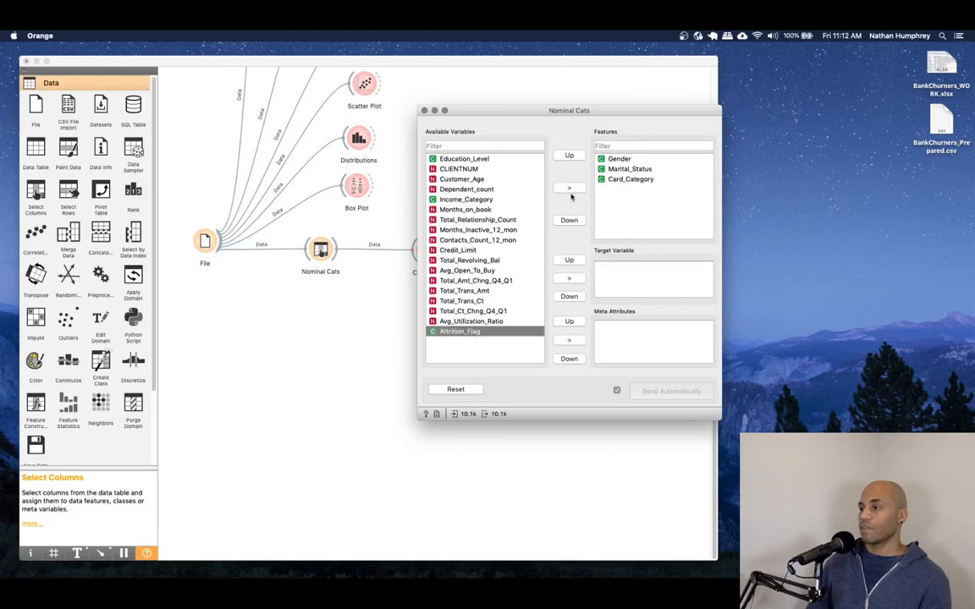
left_click(572, 188)
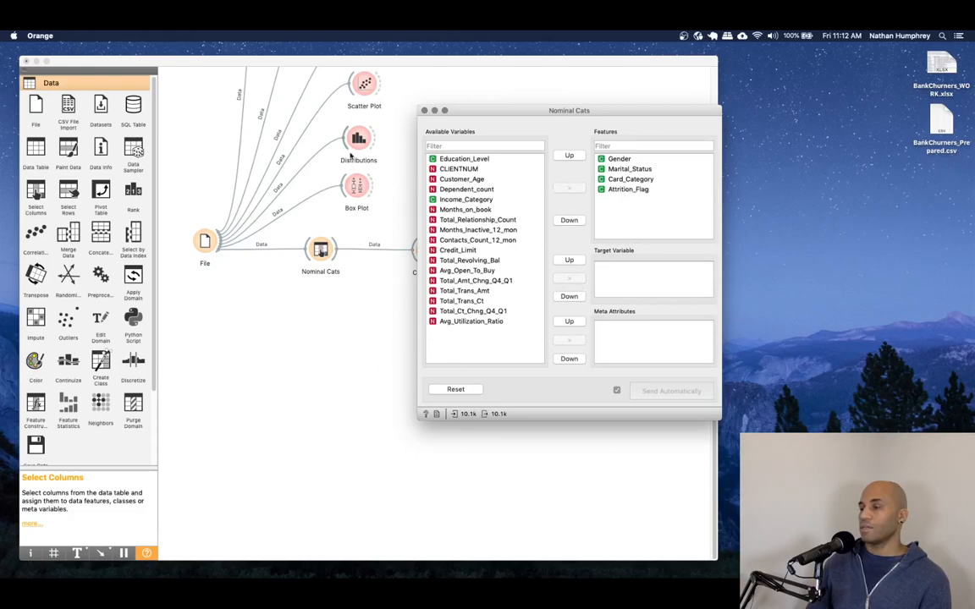
left_click(424, 110)
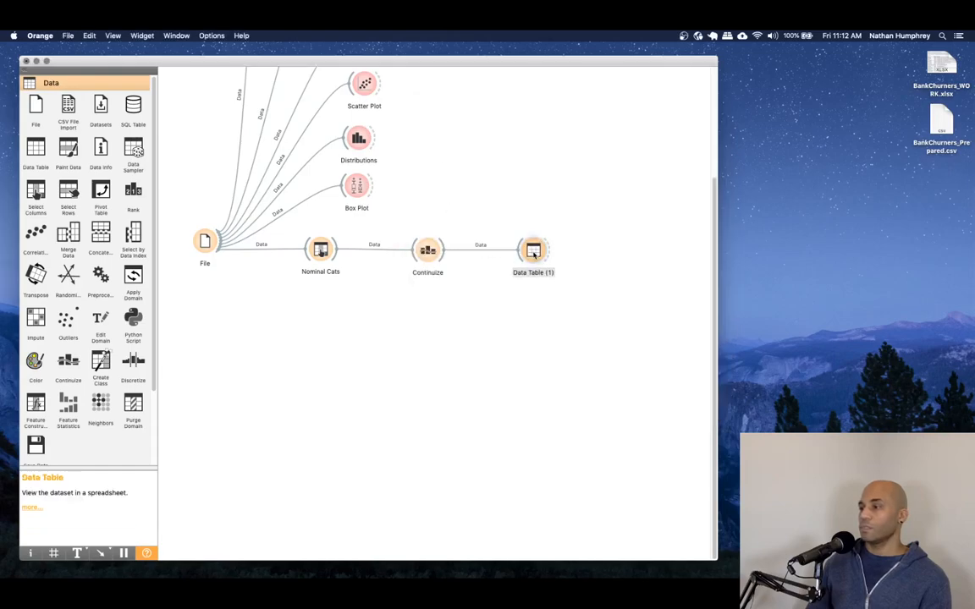
double_click(531, 251)
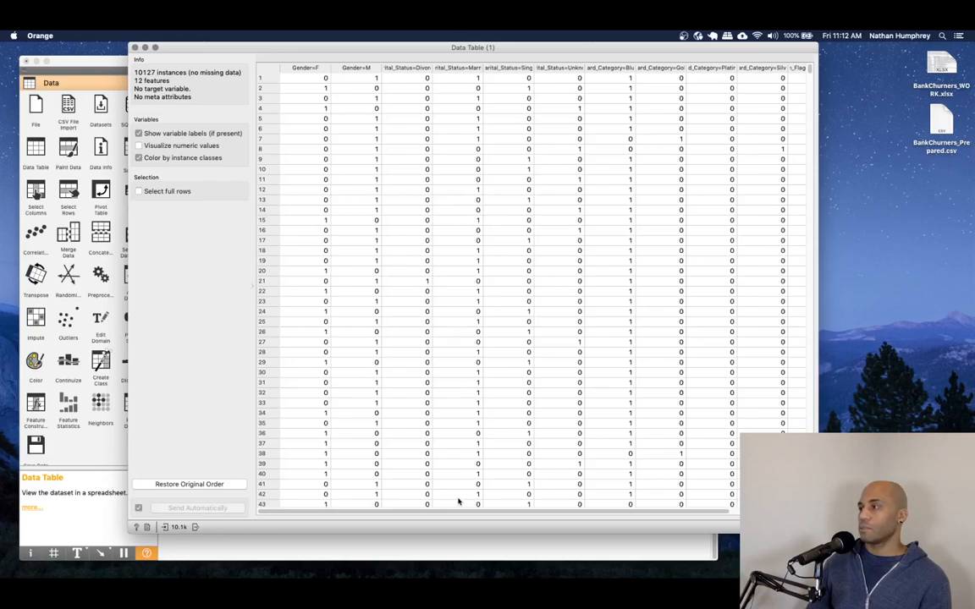
Widen Data Table (1) and its Attrition_Flag=Attrited Customer column, examine both encoded Attrition_Flag columns, and close the table
left_click_drag(457, 514, 690, 530)
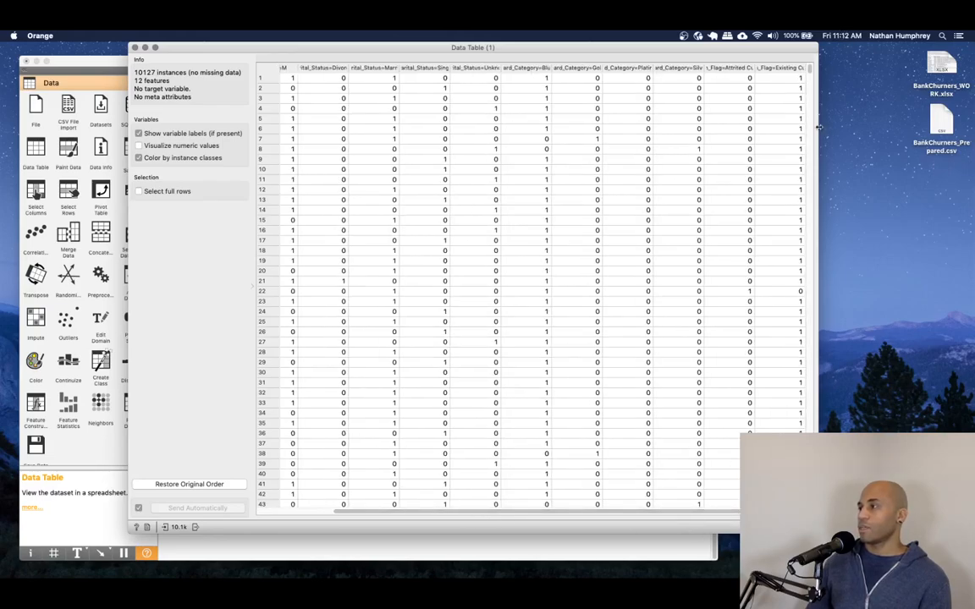
left_click_drag(811, 111, 856, 111)
double_click(838, 67)
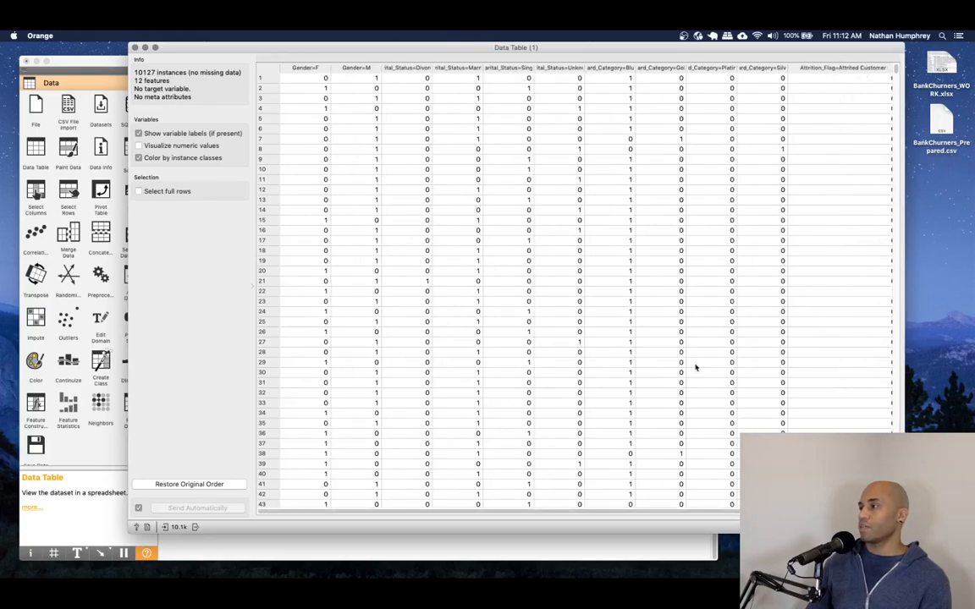
left_click_drag(728, 513, 791, 512)
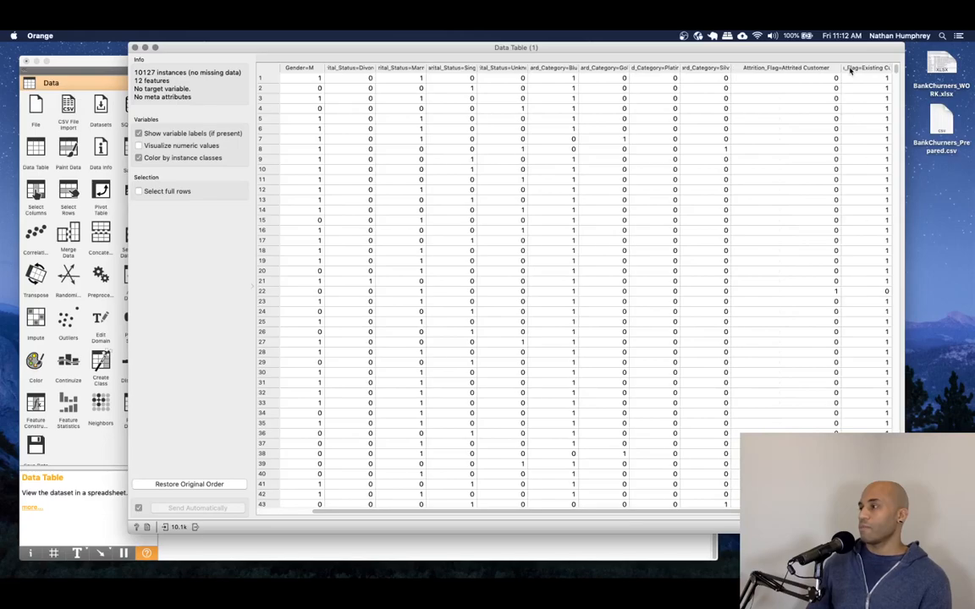
left_click(134, 47)
Line up Continuize and Data Table (1) with Nominal Cats, and duplicate the three-widget chain below the original
left_click_drag(429, 253, 416, 251)
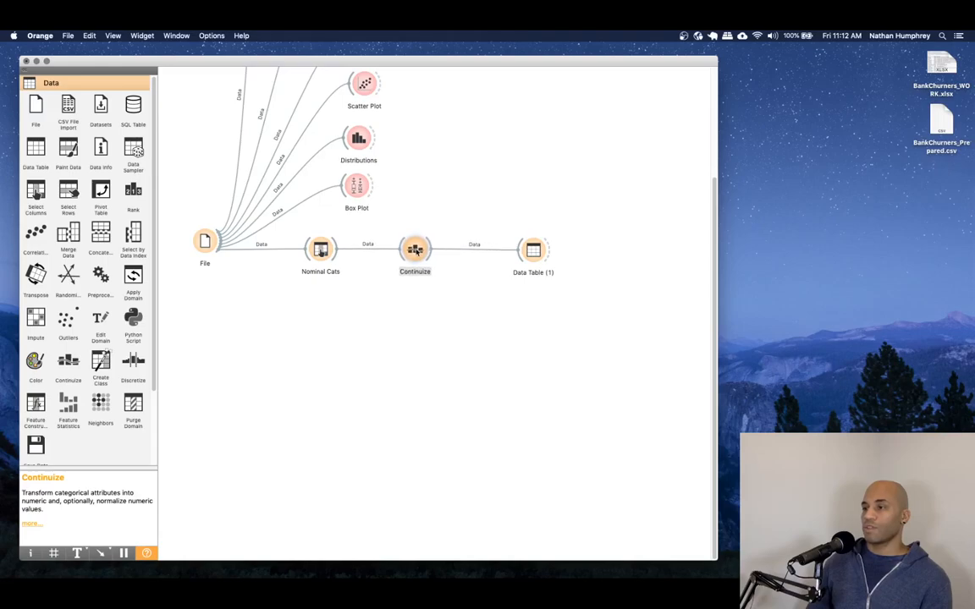
left_click_drag(528, 251, 508, 250)
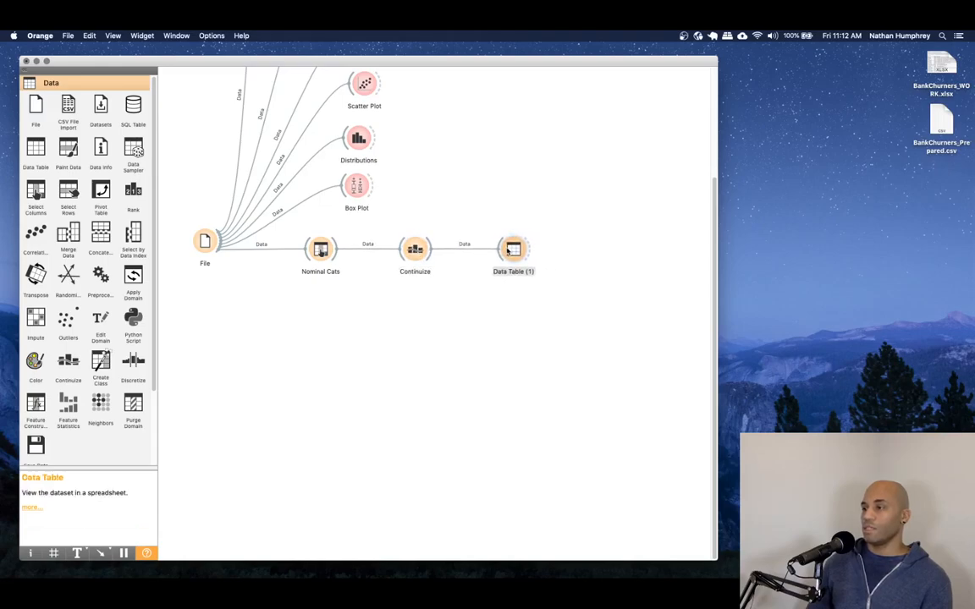
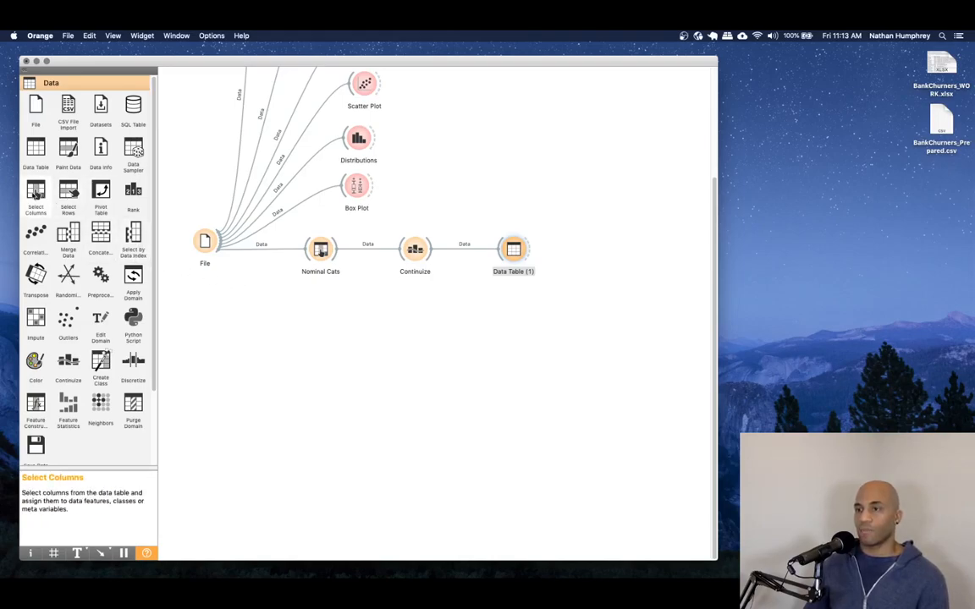
left_click_drag(266, 206, 529, 252)
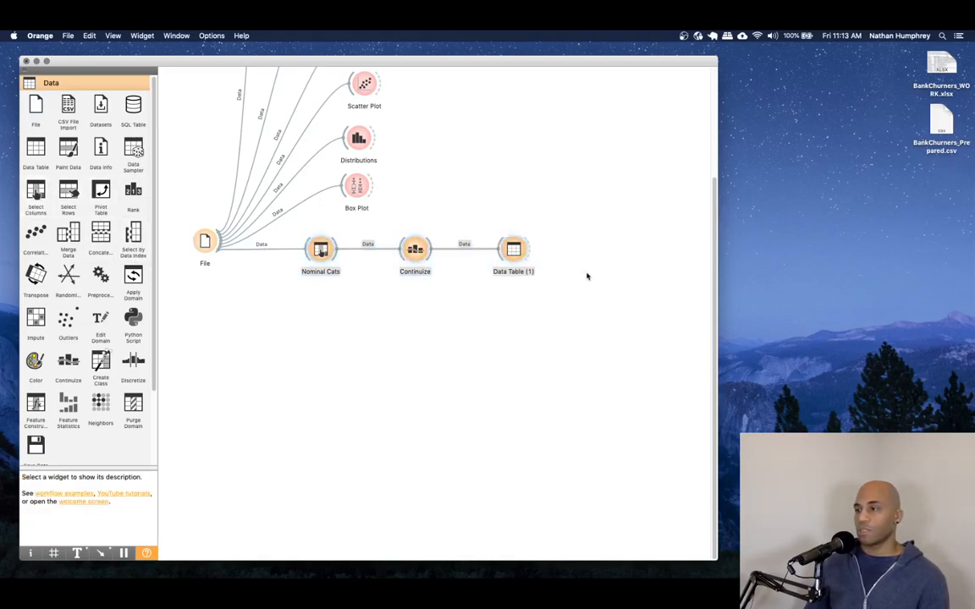
left_click_drag(292, 220, 584, 304)
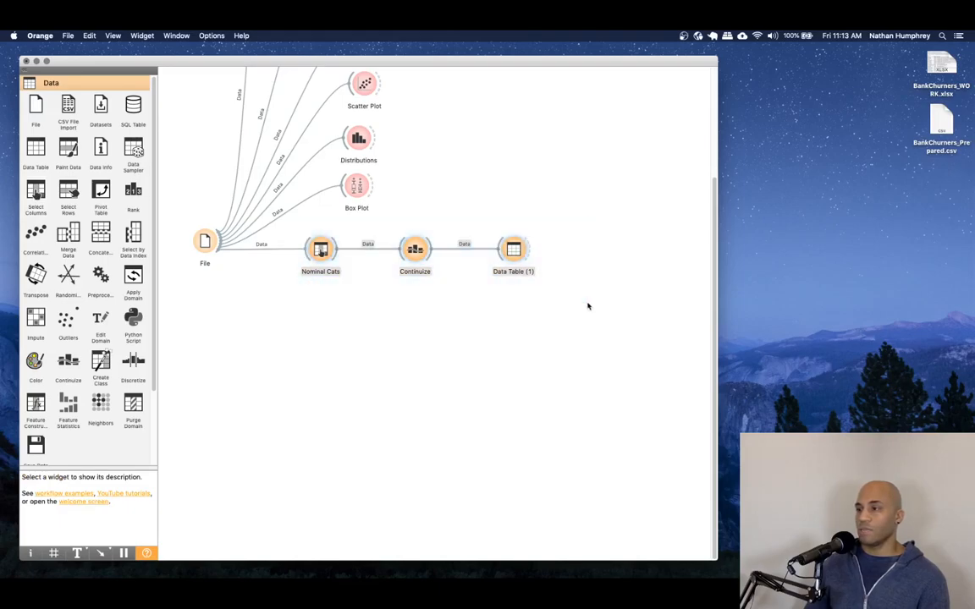
right_click(428, 264)
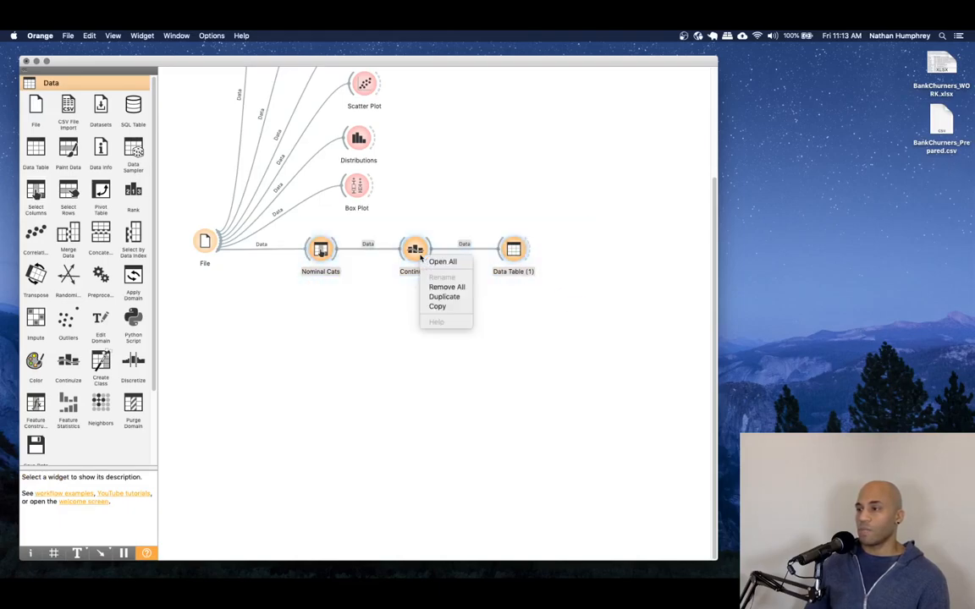
left_click(435, 296)
left_click(254, 279)
Link File to the duplicated Nominal Cats widget and rename that widget Ordinal Cats
left_click_drag(217, 242, 319, 315)
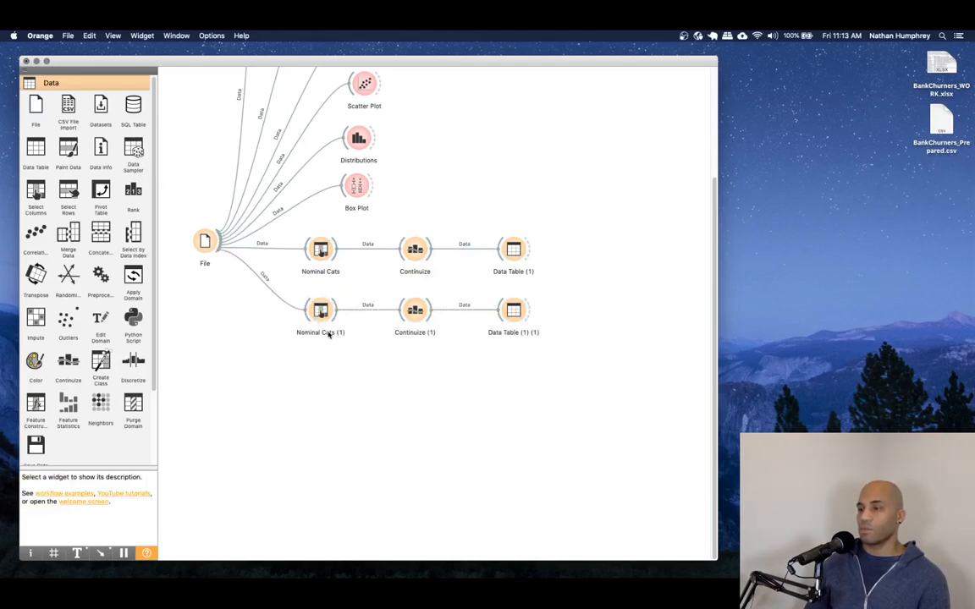
right_click(321, 315)
left_click(343, 337)
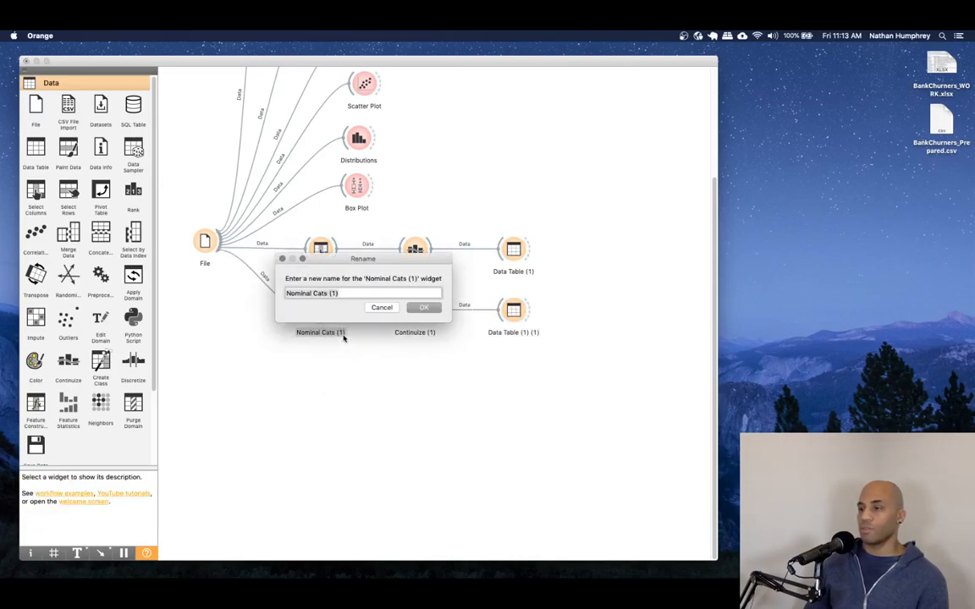
key("BackSpace")
key("BackSpace")
key("BackSpace")
key("BackSpace")
key("BackSpace")
key("BackSpace")
key("BackSpace")
type("Ordinal")
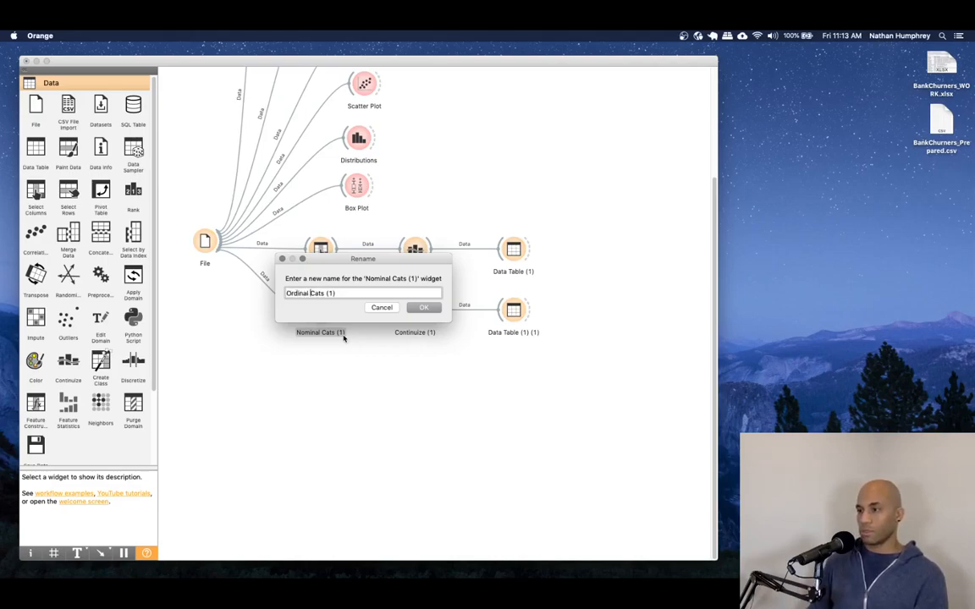
key("Return")
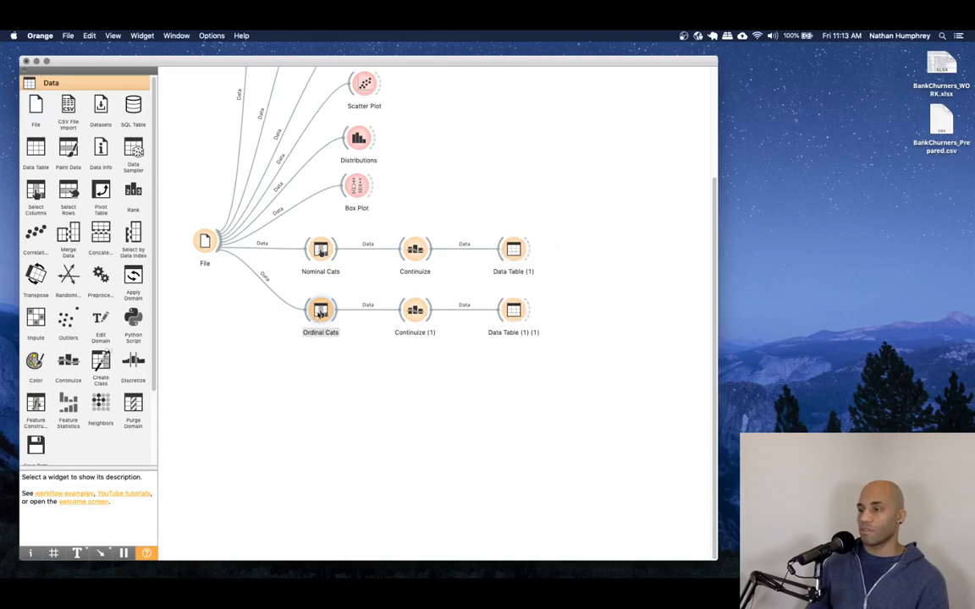
Replace all features in Ordinal Cats with Income_Category and Education_Level, and close its settings
double_click(321, 311)
left_click_drag(498, 104, 418, 78)
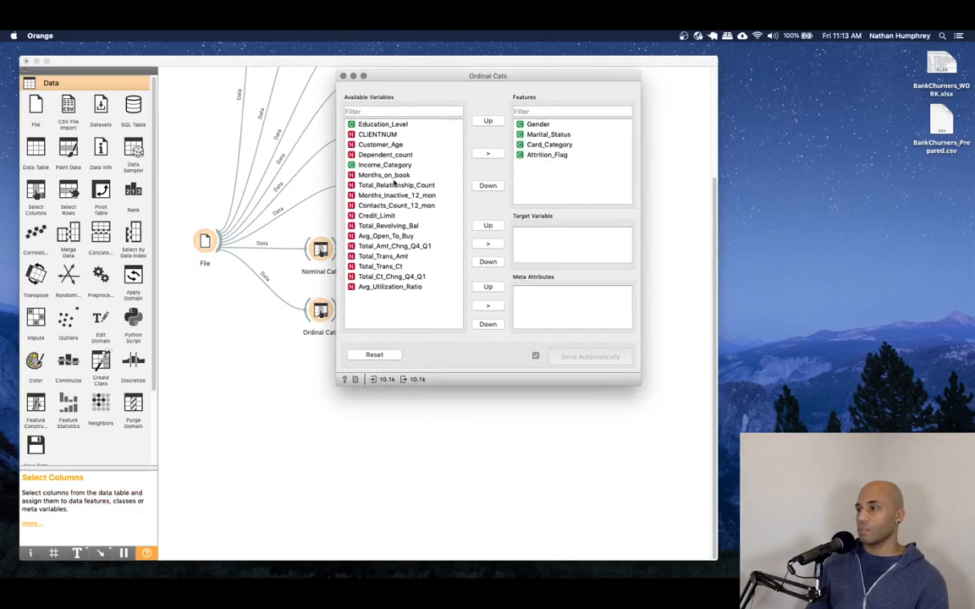
left_click_drag(533, 165, 526, 125)
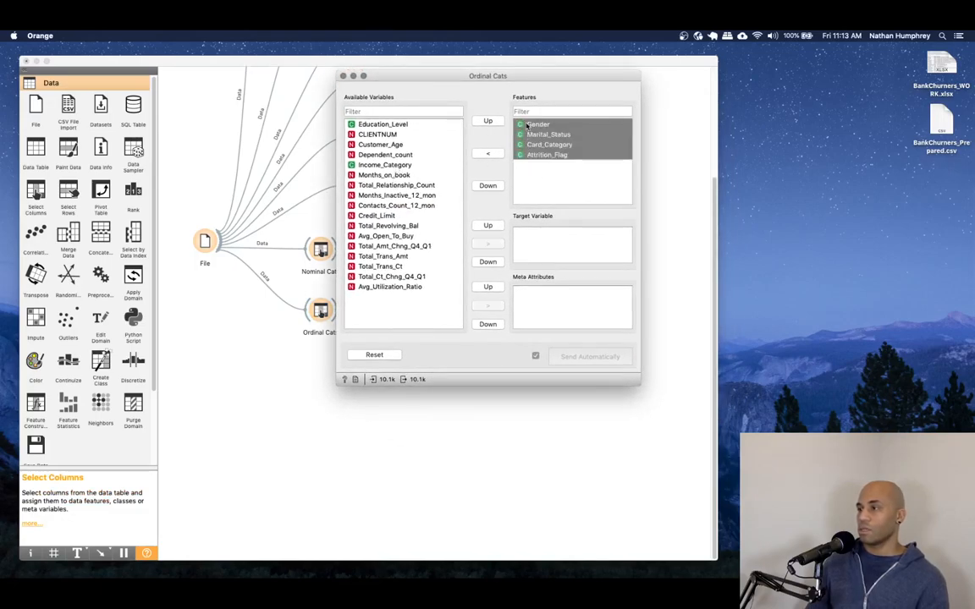
left_click(479, 153)
left_click(493, 154)
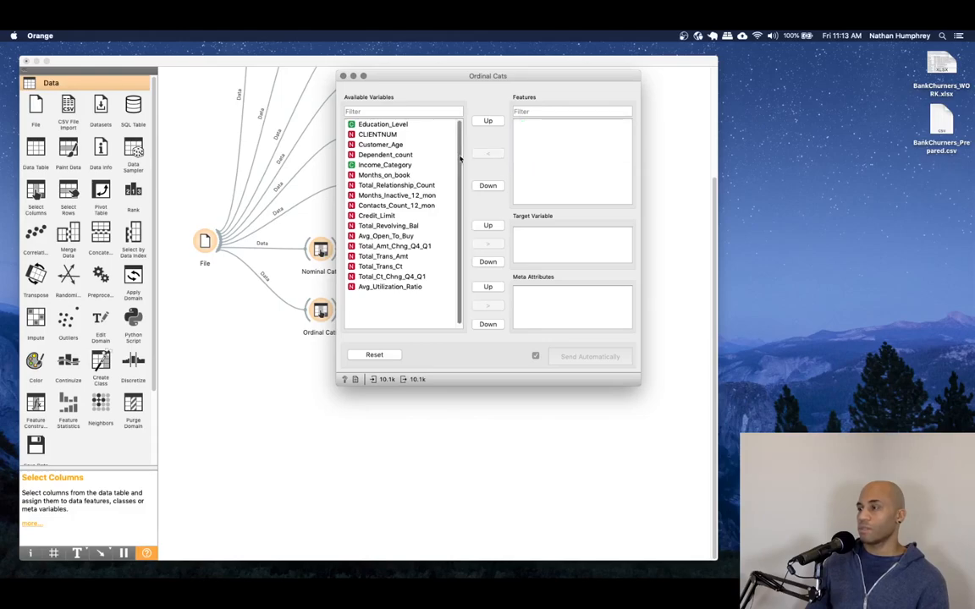
left_click(411, 165)
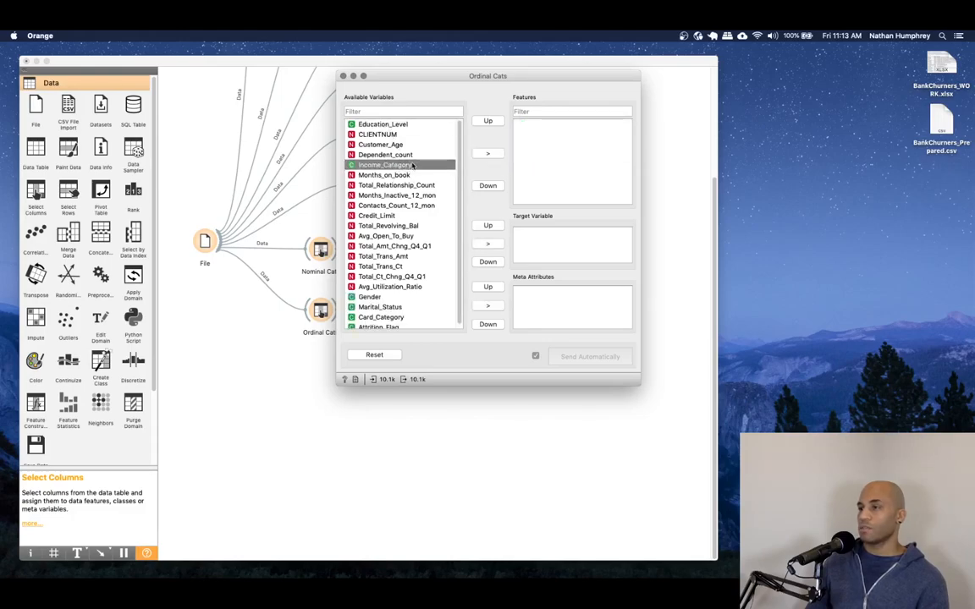
left_click(381, 124, "super")
left_click(491, 154)
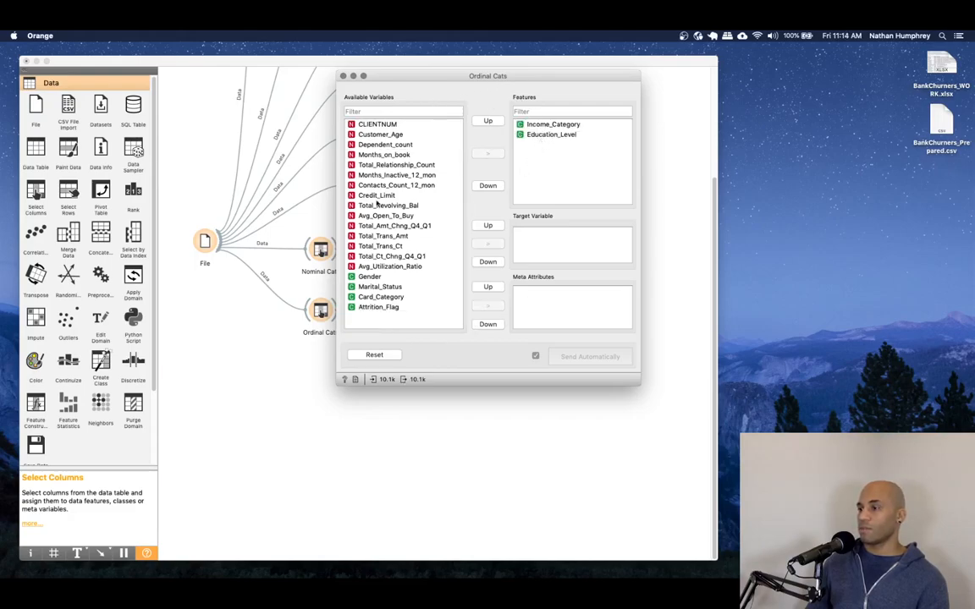
left_click(343, 76)
Set the categorical features of Continuize (1) to Treat as ordinal and close its settings
double_click(411, 305)
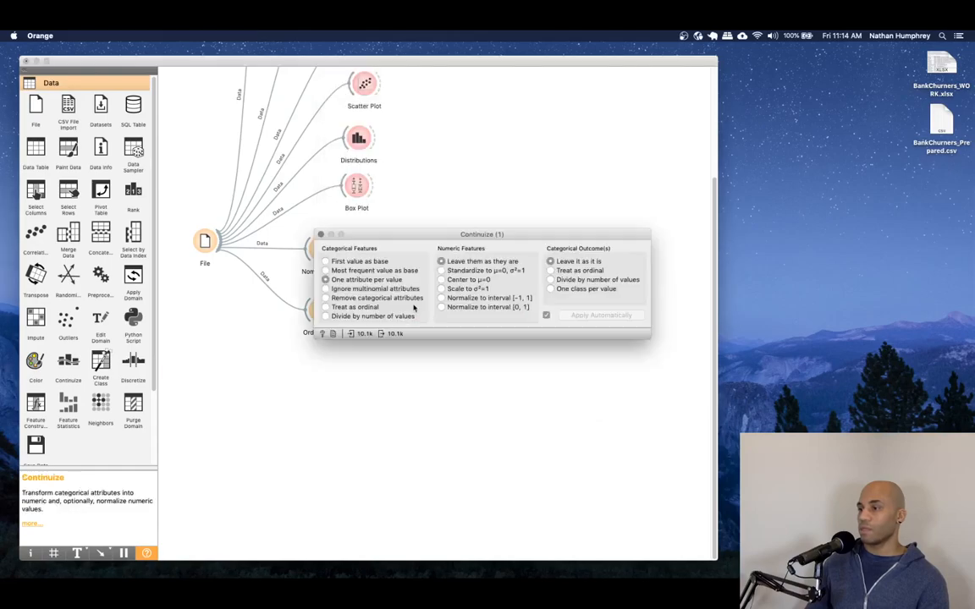
left_click(366, 307)
left_click(321, 234)
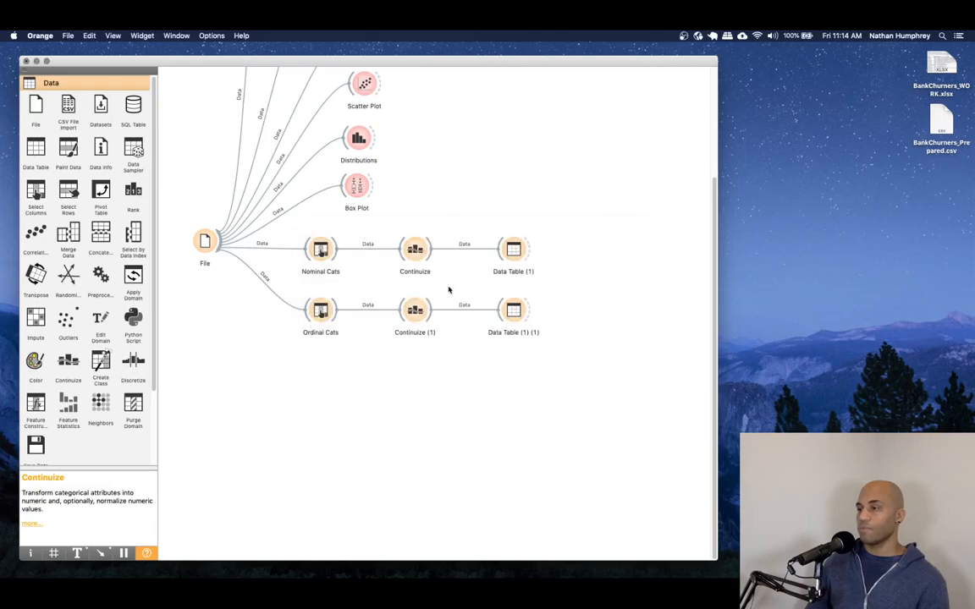
Check the encoded Income_Category and Education_Level columns in Data Table (1) (1), and delete both data tables from the two encoding branches
double_click(508, 310)
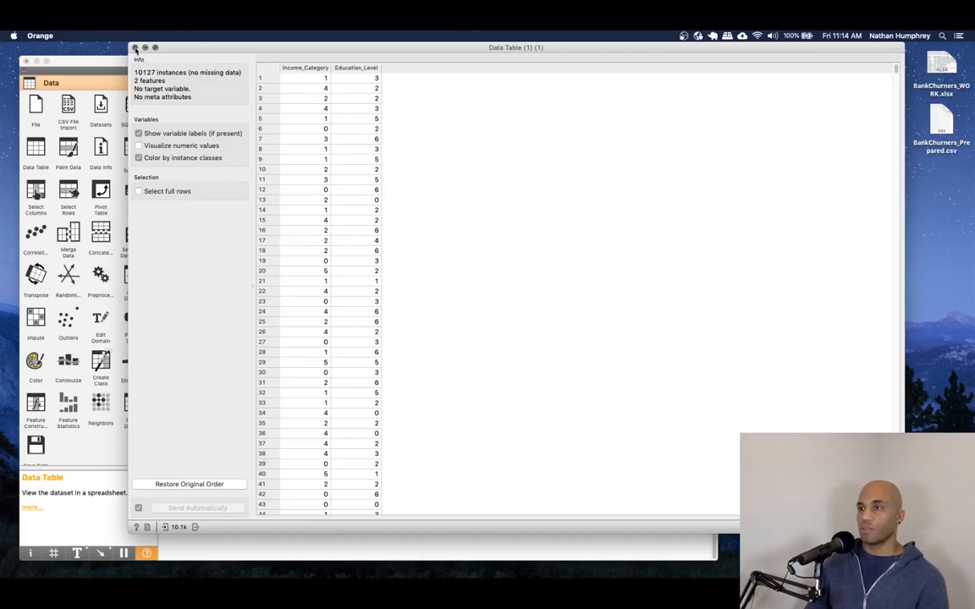
left_click(134, 48)
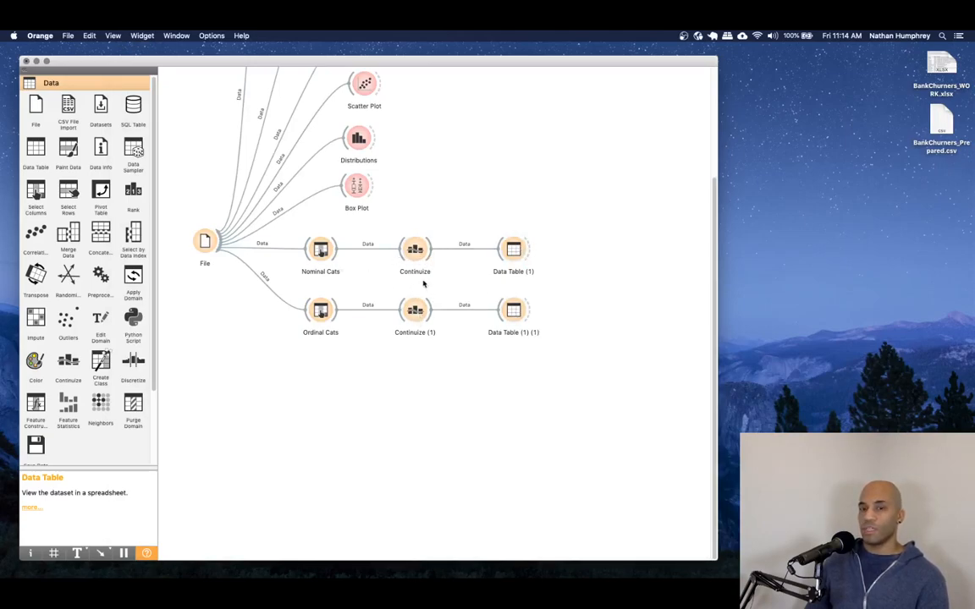
left_click_drag(477, 202, 576, 358)
key("BackSpace")
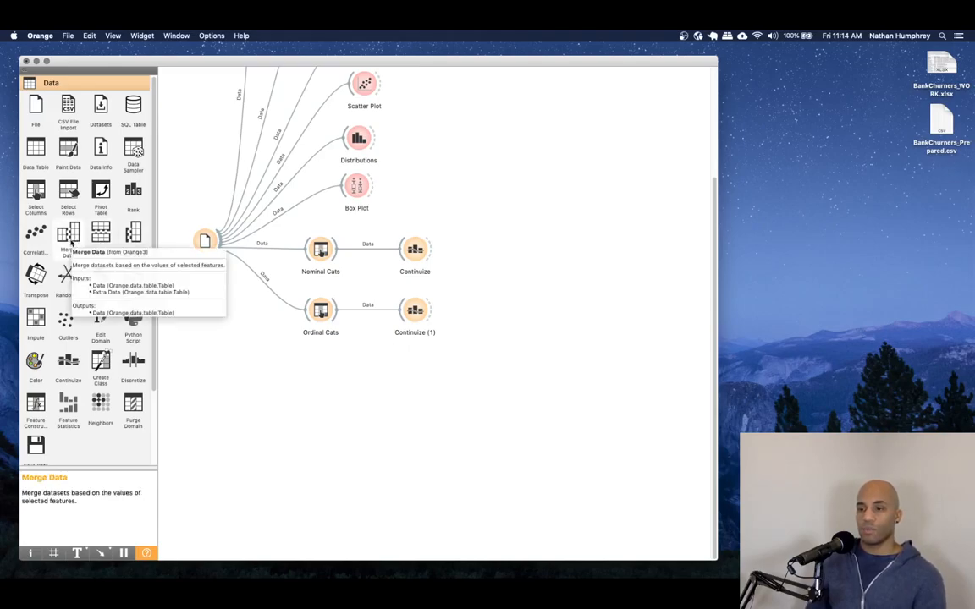
Add a Merge Data widget beyond Continuize, and move Ordinal Cats and Continuize (1) lower to make room between the branches
left_click_drag(73, 238, 480, 260)
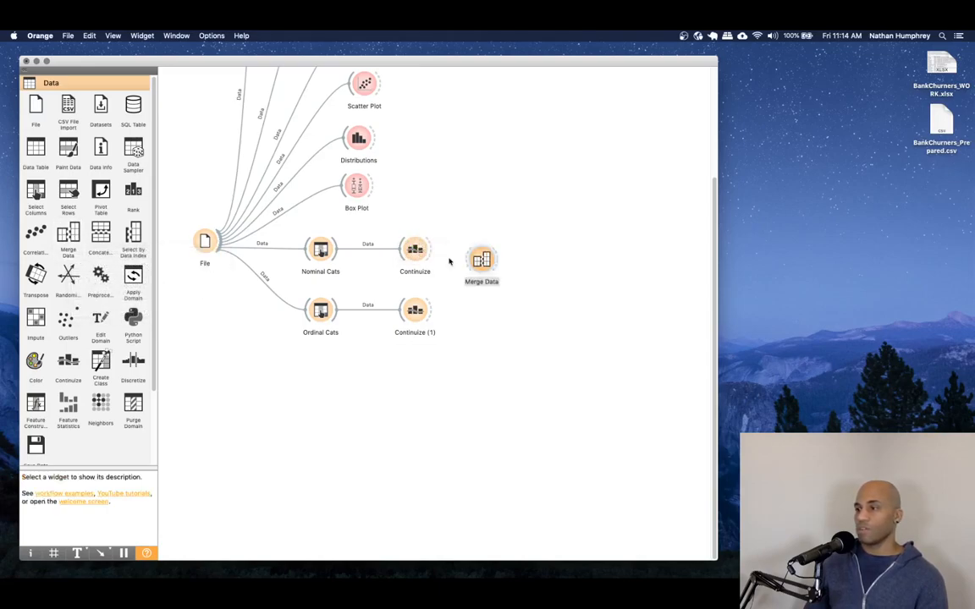
left_click_drag(319, 312, 320, 353)
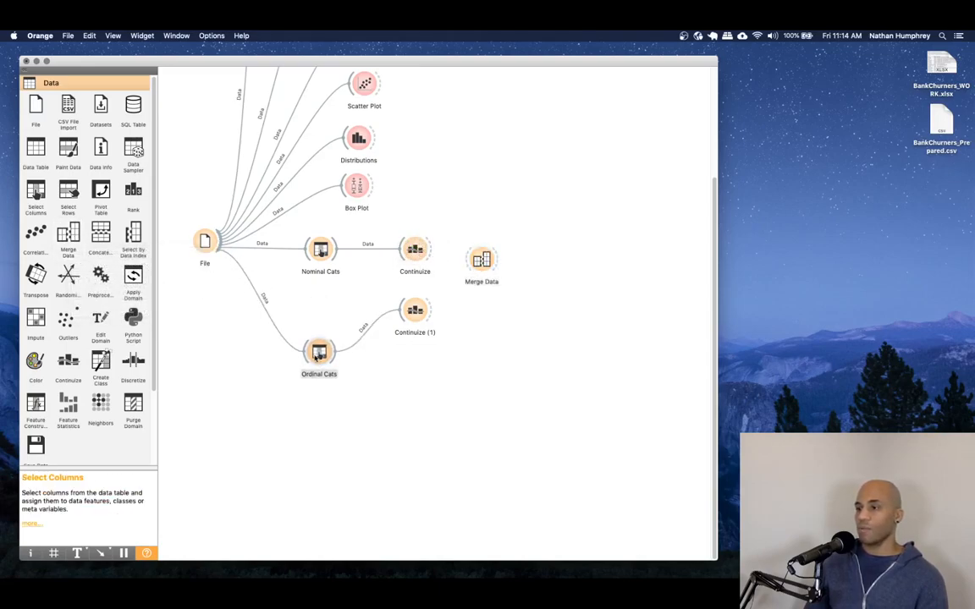
left_click_drag(417, 316, 428, 360)
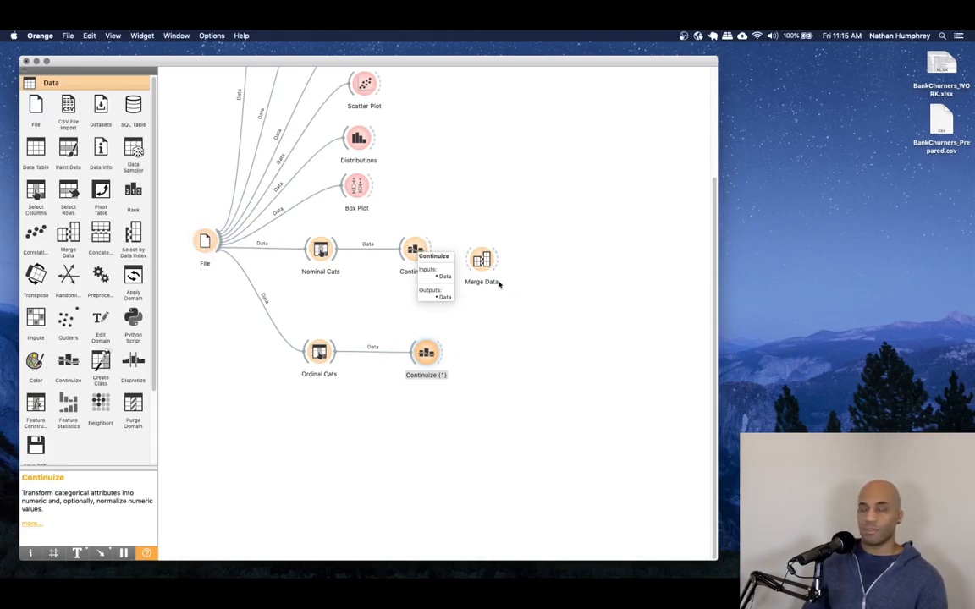
left_click(490, 310)
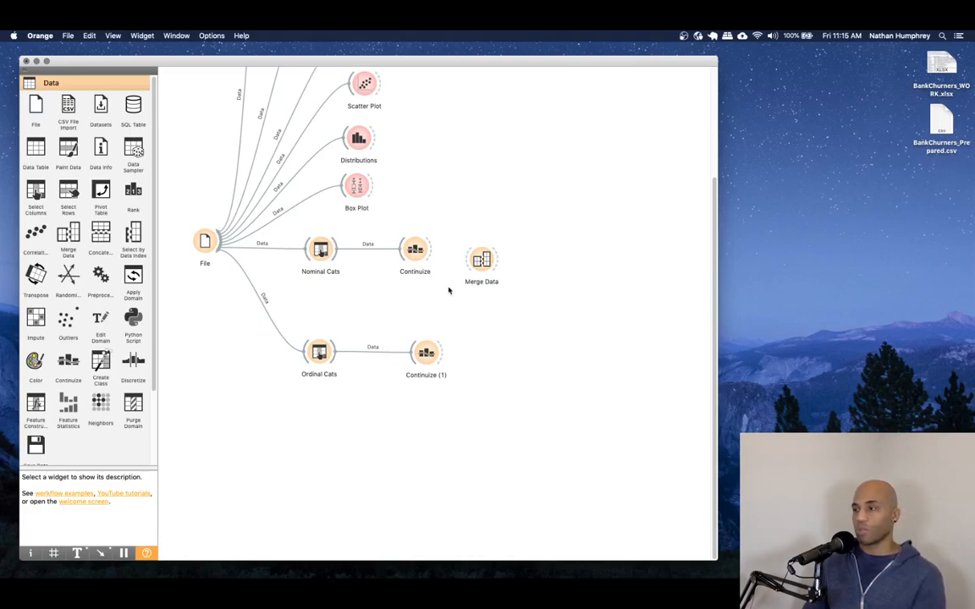
left_click_drag(480, 263, 492, 272)
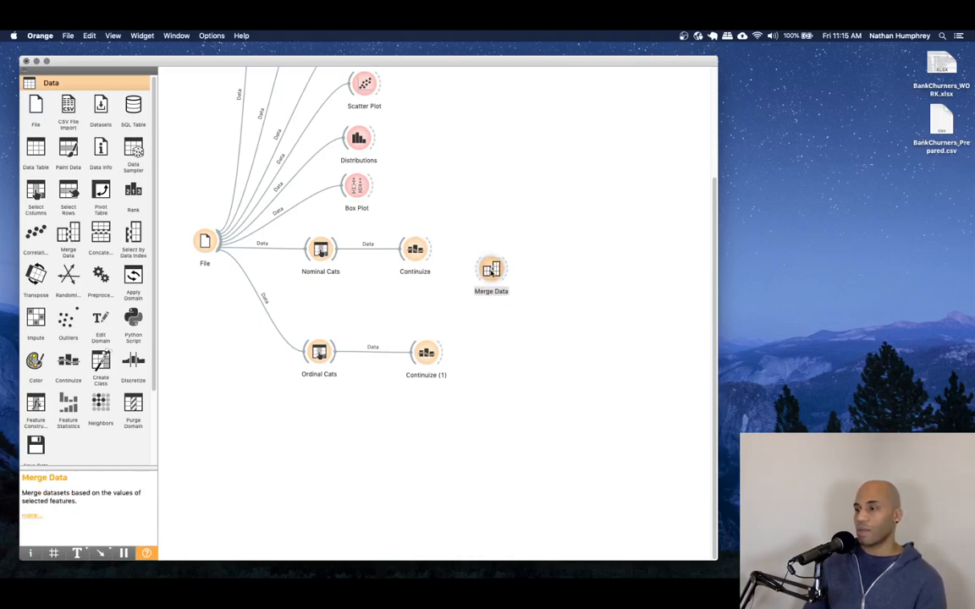
Link File to Merge Data's Data input and Continuize to its Extra Data input, with Merge Data placed between the two branches
left_click_drag(221, 246, 487, 269)
left_click_drag(488, 269, 482, 298)
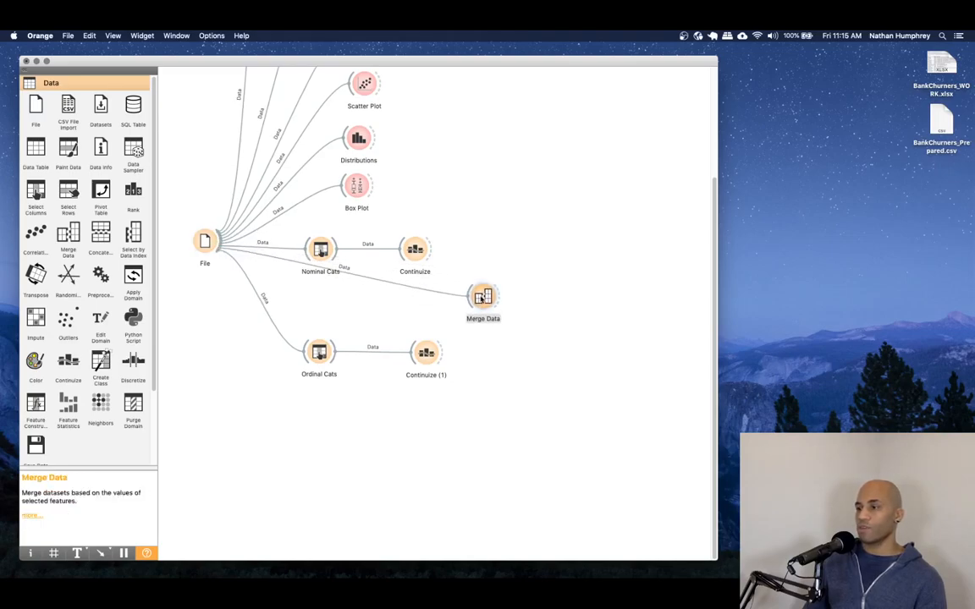
double_click(418, 286)
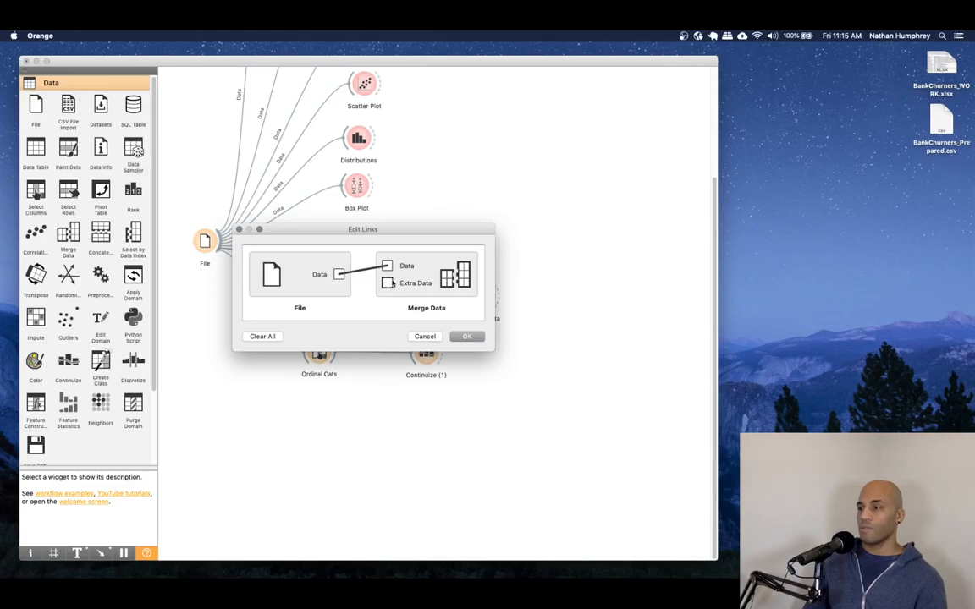
left_click(465, 338)
left_click_drag(431, 250, 488, 292)
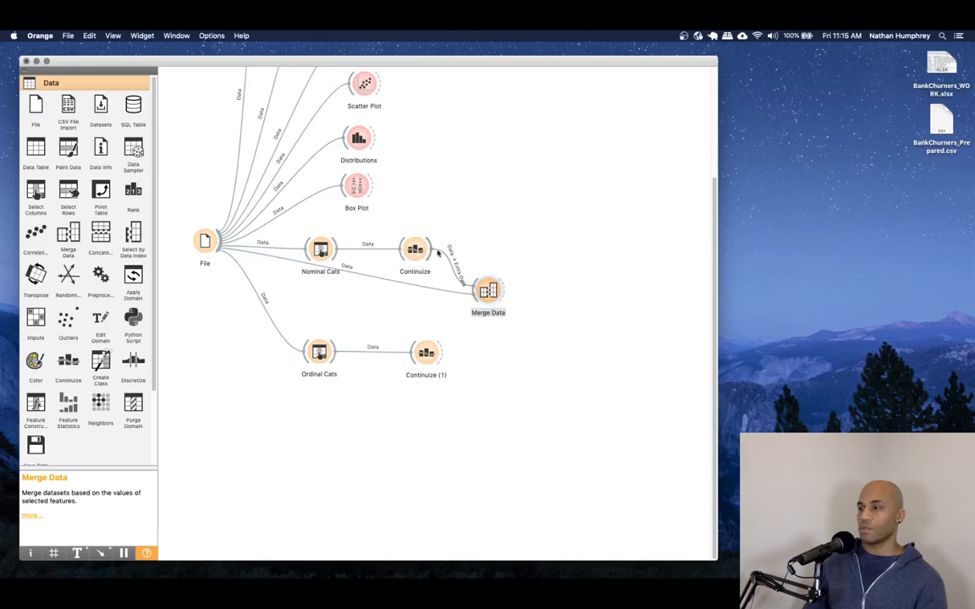
Review Merge Data's merging method and row matching settings, and close its window
double_click(487, 292)
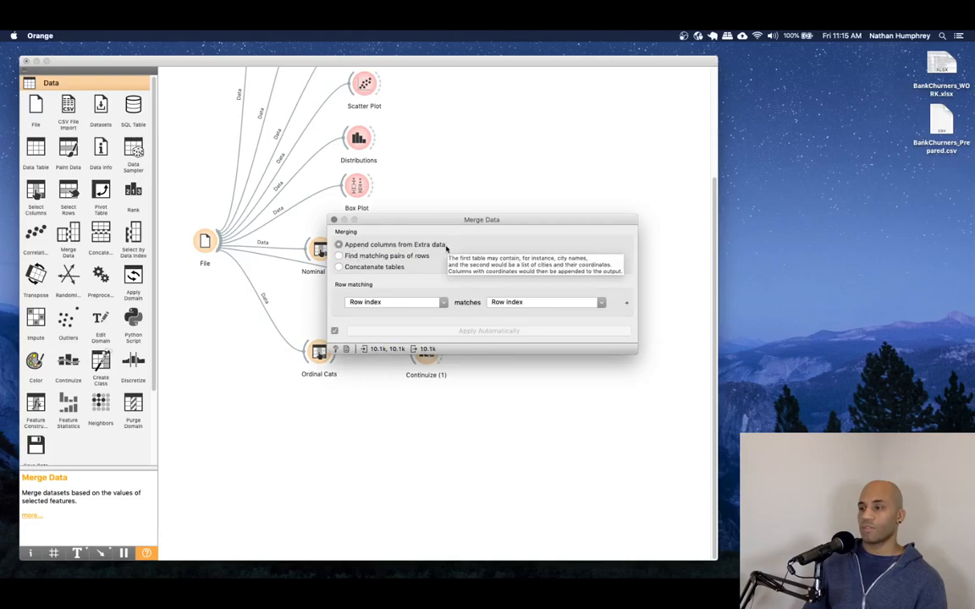
left_click_drag(384, 222, 330, 325)
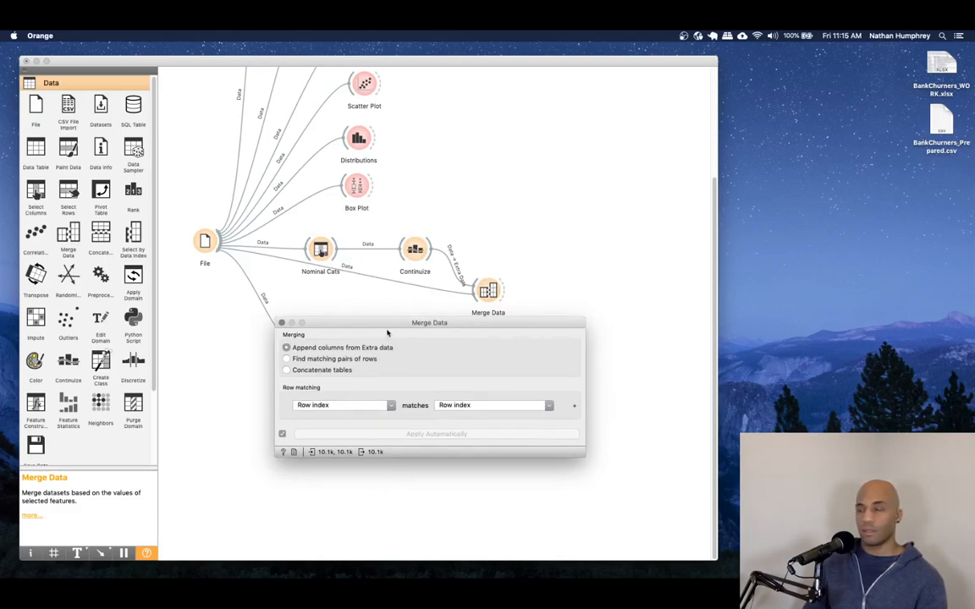
left_click_drag(392, 327, 419, 248)
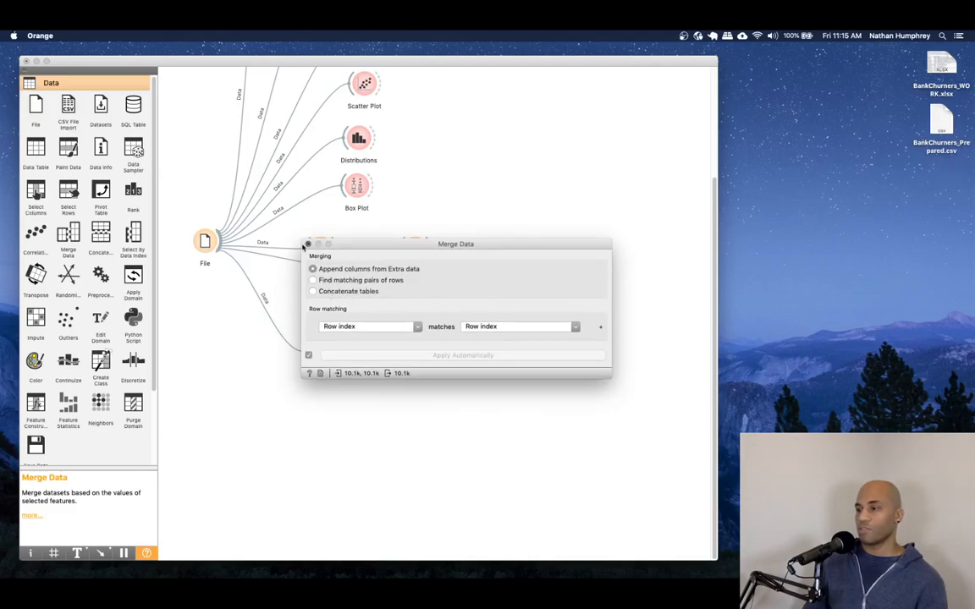
left_click(307, 244)
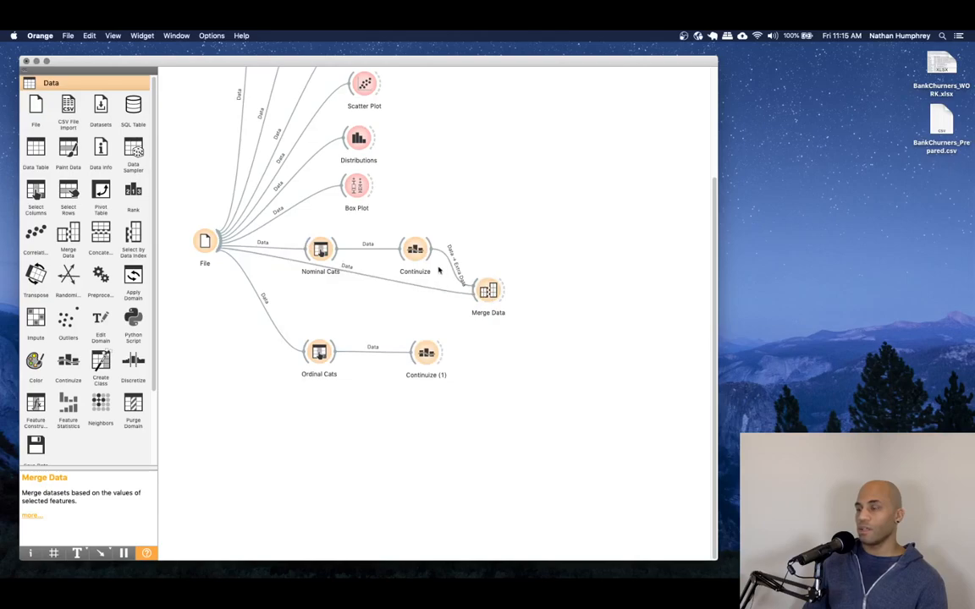
Check Merge Data's output columns in a temporary Data Table linked to it, and delete that table
left_click_drag(35, 149, 535, 256)
left_click_drag(504, 290, 556, 293)
double_click(558, 294)
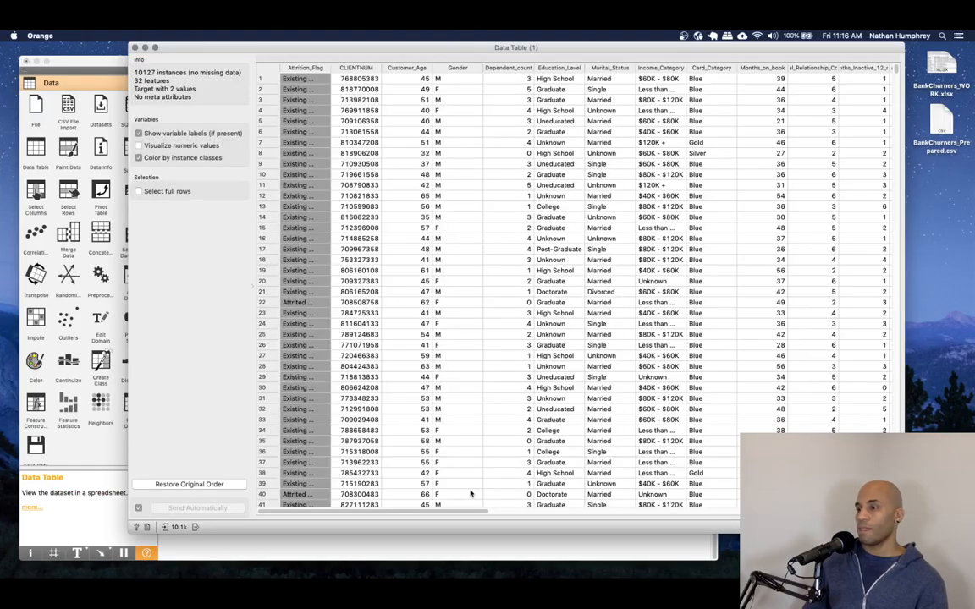
scroll(678, 520, "right", 15)
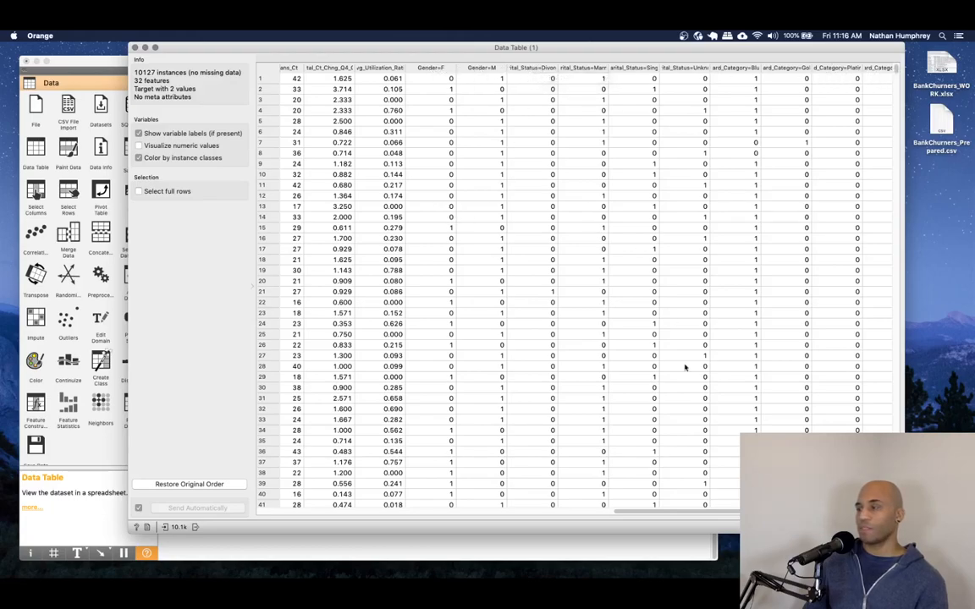
left_click_drag(692, 512, 691, 511)
scroll(294, 226, "left", 10)
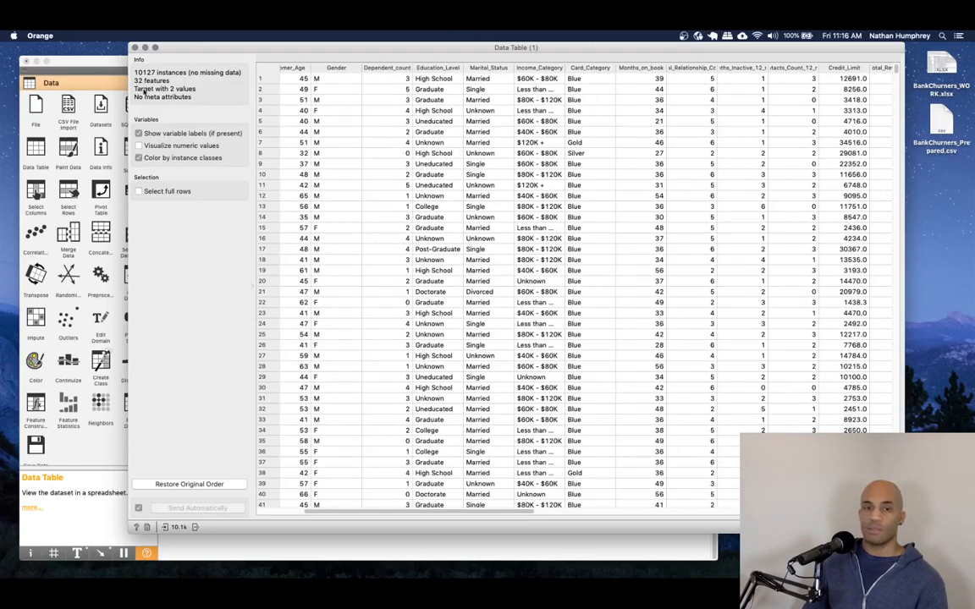
left_click(134, 48)
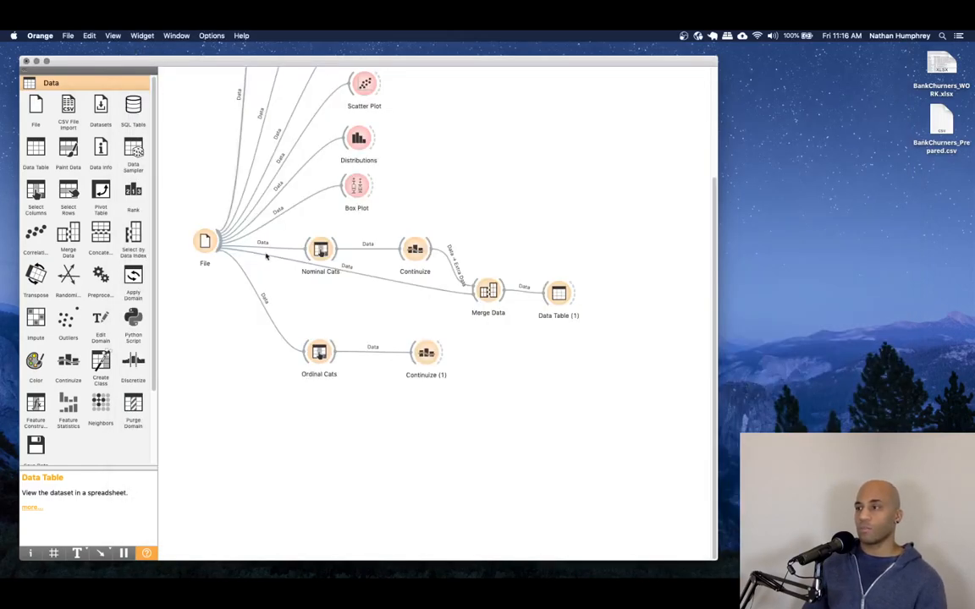
left_click(558, 293)
key("Delete")
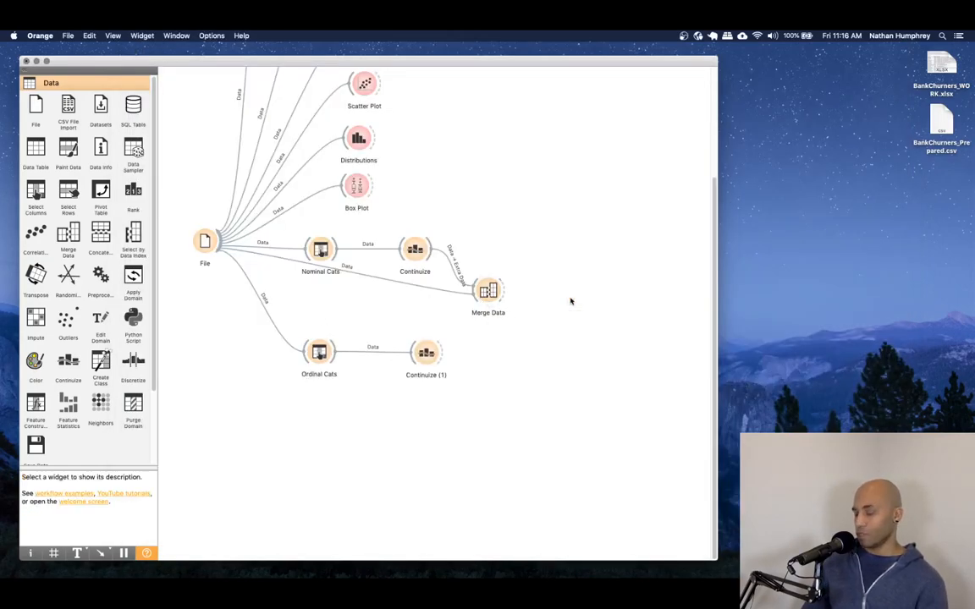
Add a second Merge Data widget, linking Merge Data to its Data input and Continuize (1) to its Extra Data input
left_click_drag(487, 291, 471, 293)
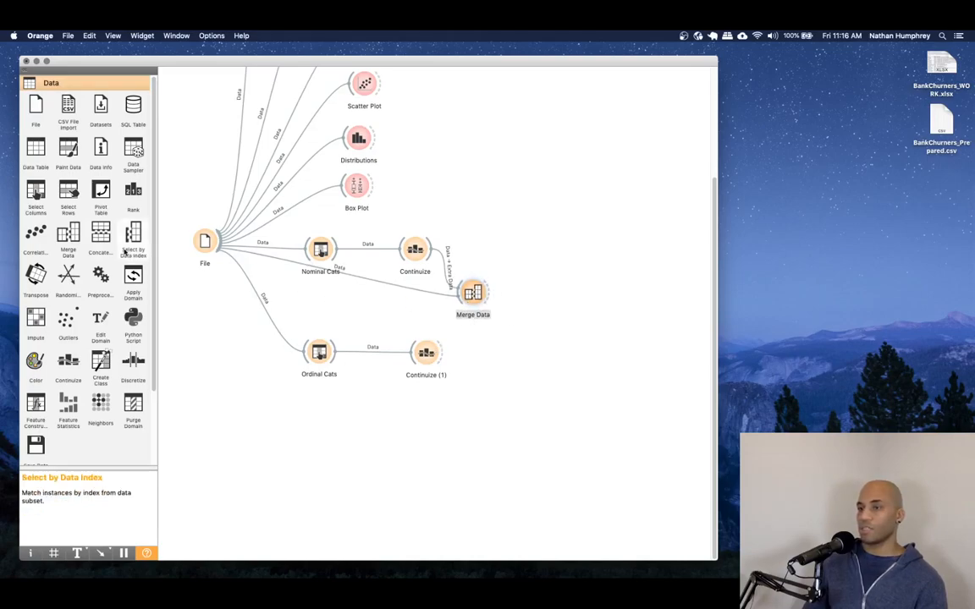
left_click_drag(68, 236, 539, 315)
left_click_drag(488, 293, 536, 316)
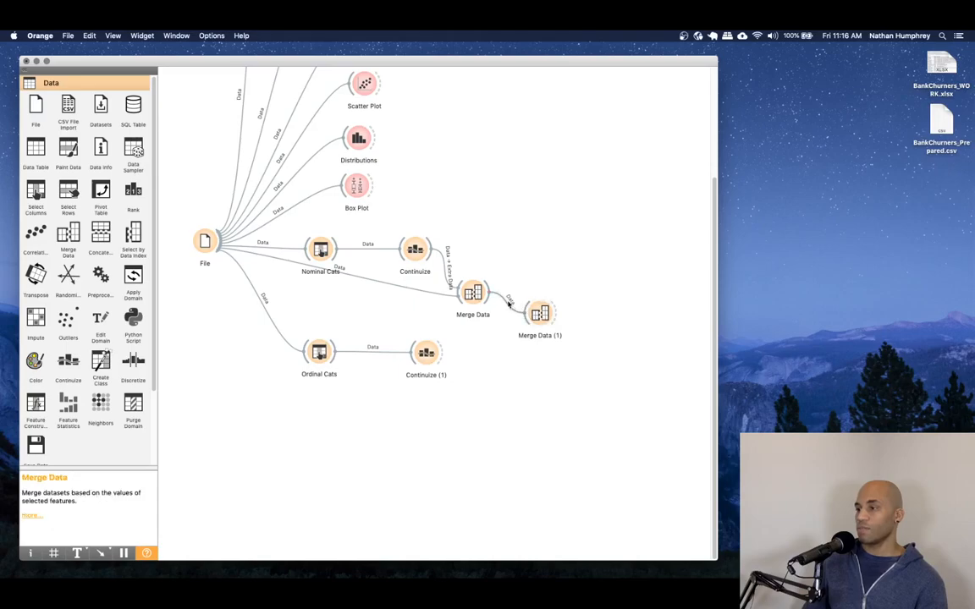
left_click_drag(441, 352, 528, 316)
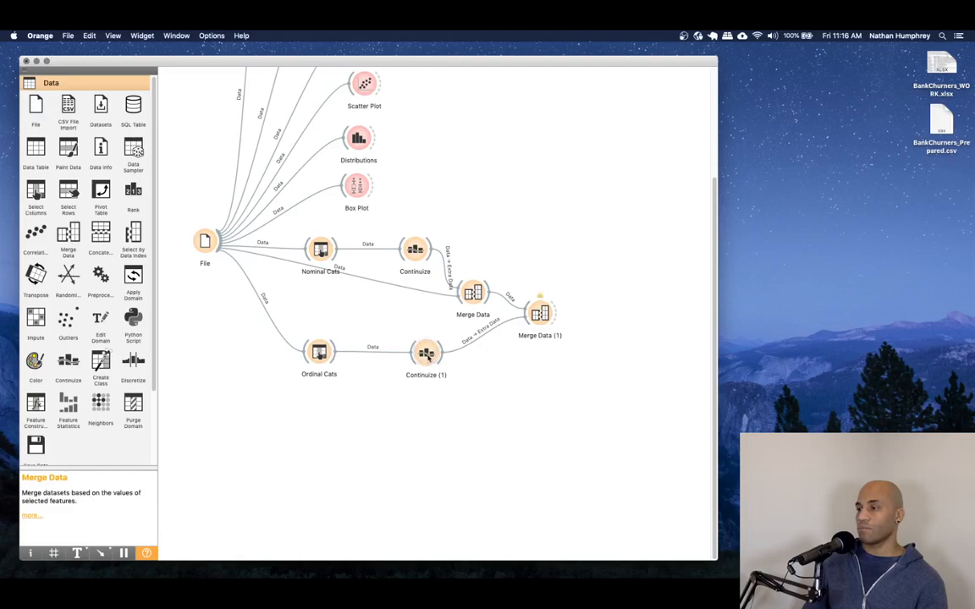
Review the merging method, row matching and duplicate-variable notice in Merge Data (1), and close its window
double_click(540, 301)
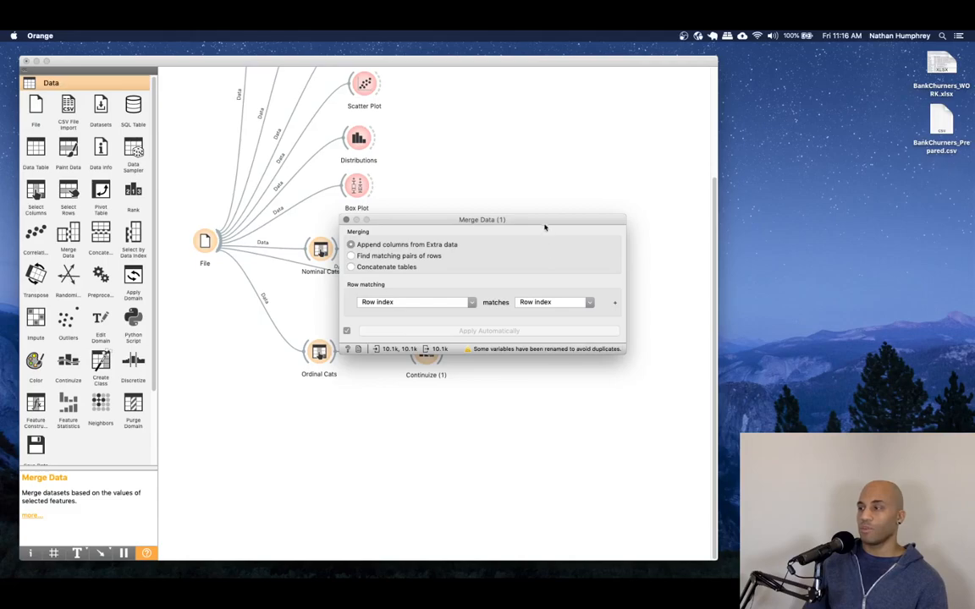
left_click_drag(545, 228, 536, 157)
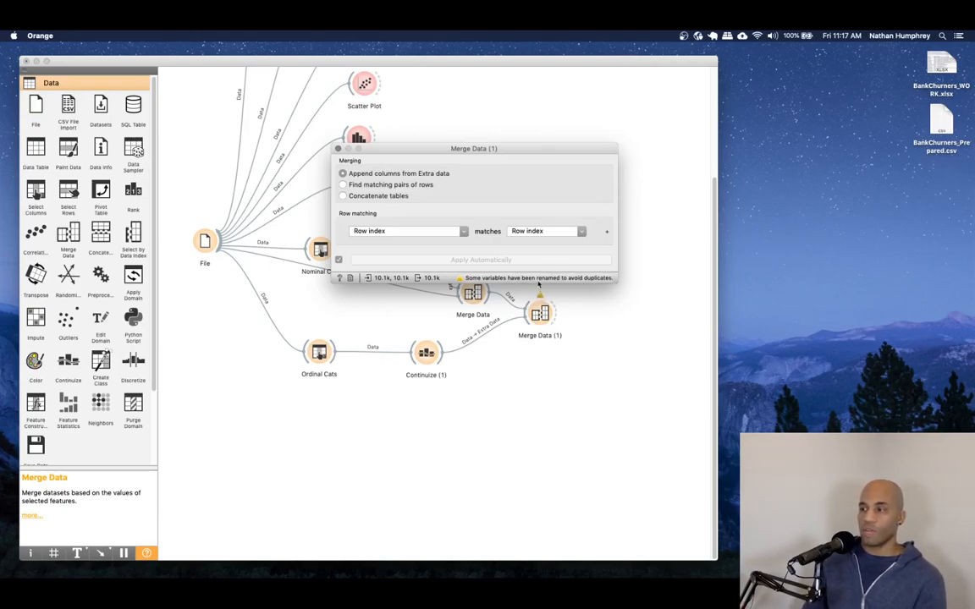
left_click(337, 148)
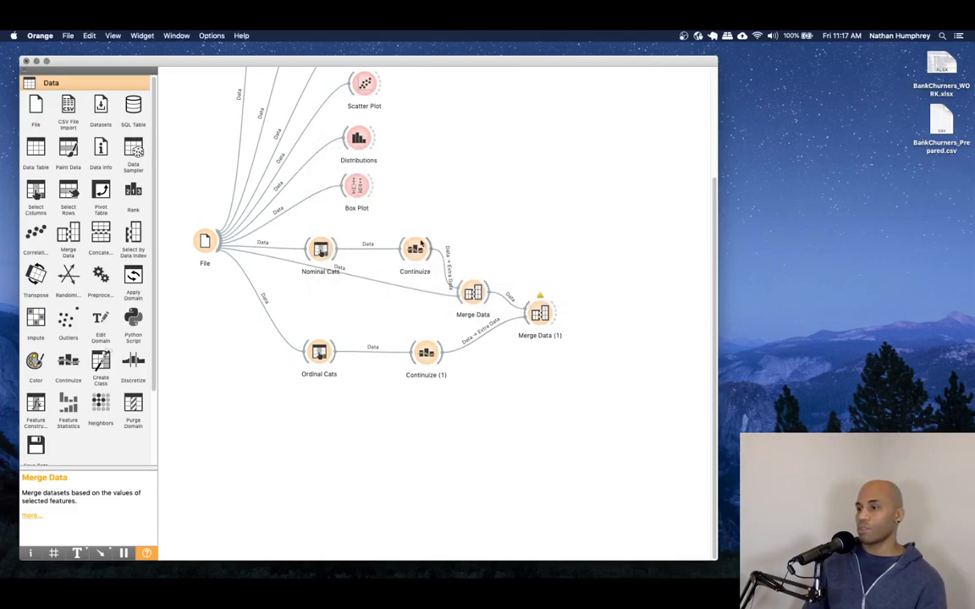
Rearrange the Nominal Cats, Ordinal Cats, Continuize and Merge Data widgets to space out the two encoding branches
left_click_drag(422, 244, 436, 220)
left_click_drag(321, 249, 323, 230)
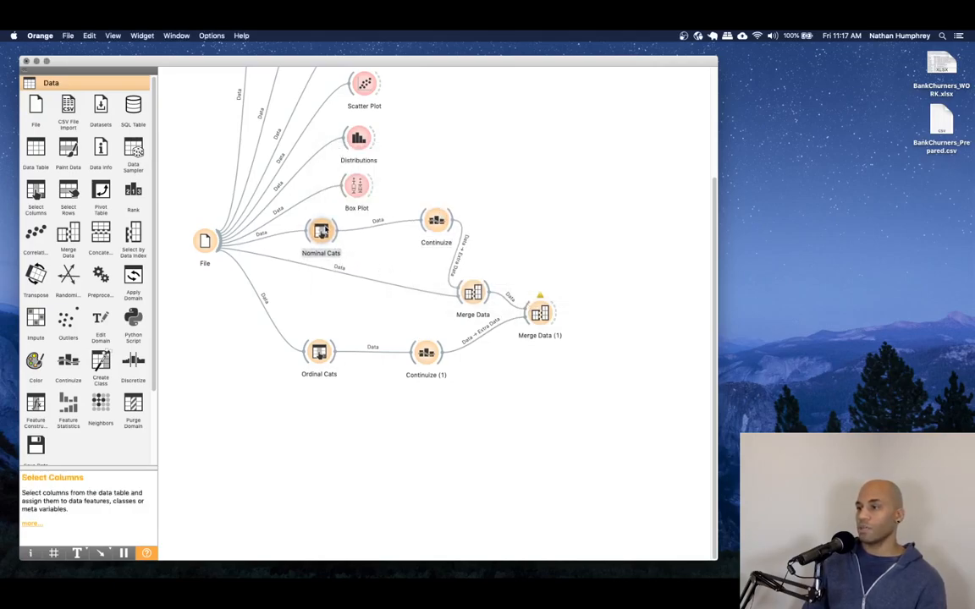
left_click_drag(473, 292, 573, 289)
left_click_drag(425, 352, 439, 333)
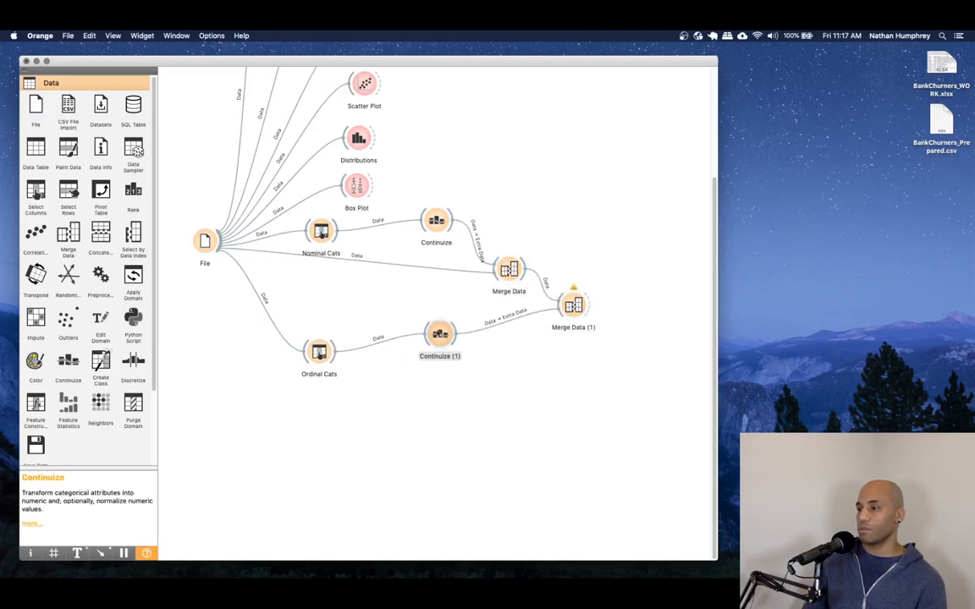
left_click_drag(318, 350, 323, 333)
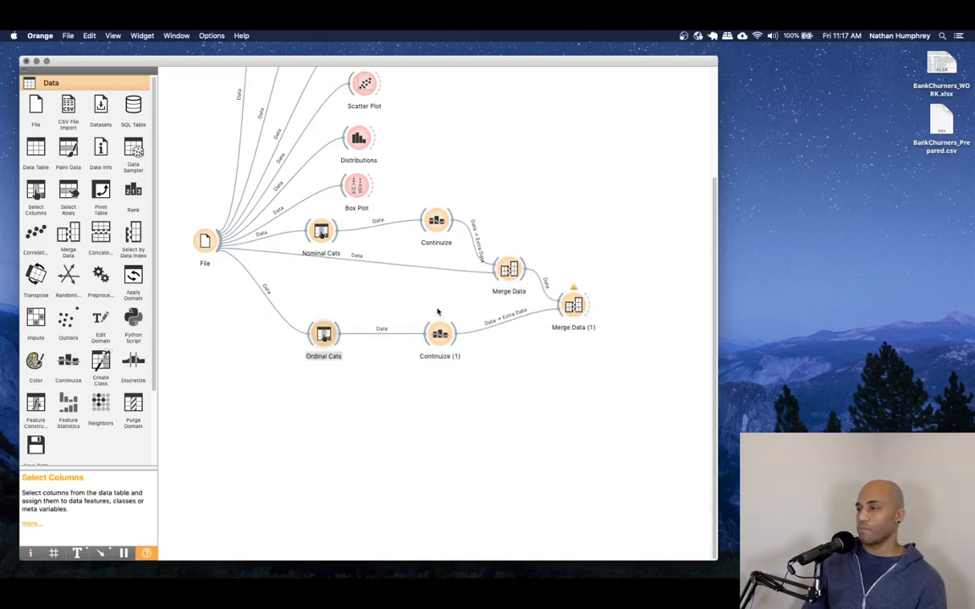
Link a Data Table to Merge Data (1), sort its rows by Income_Category (2), and widen that column to show its full name
left_click_drag(38, 150, 627, 290)
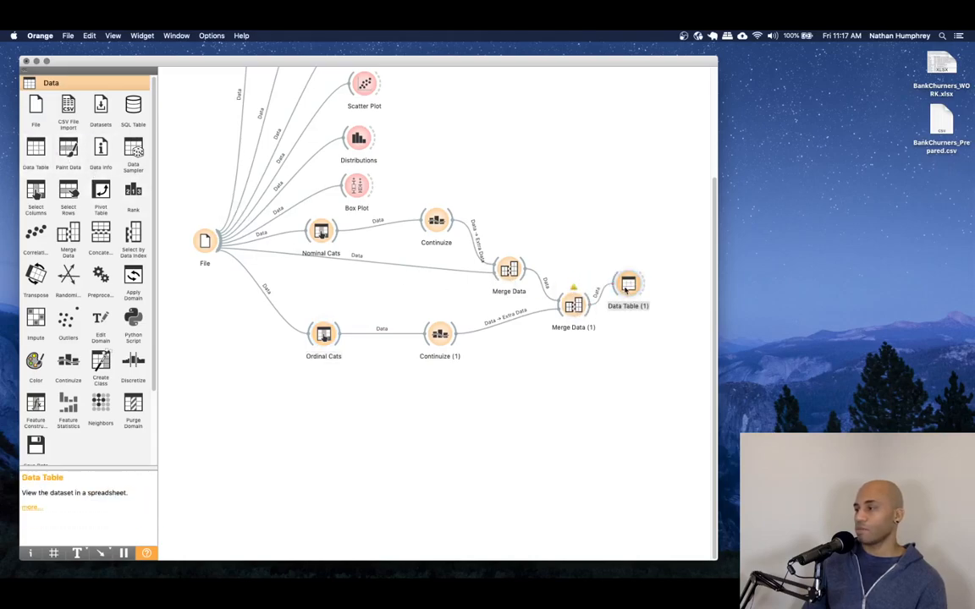
double_click(626, 286)
left_click_drag(472, 513, 897, 513)
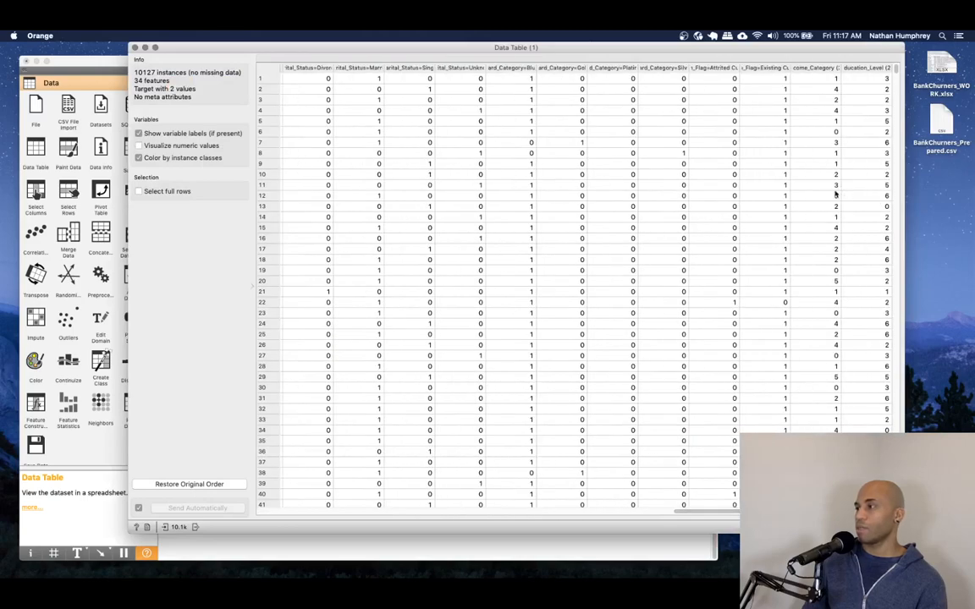
left_click(816, 68)
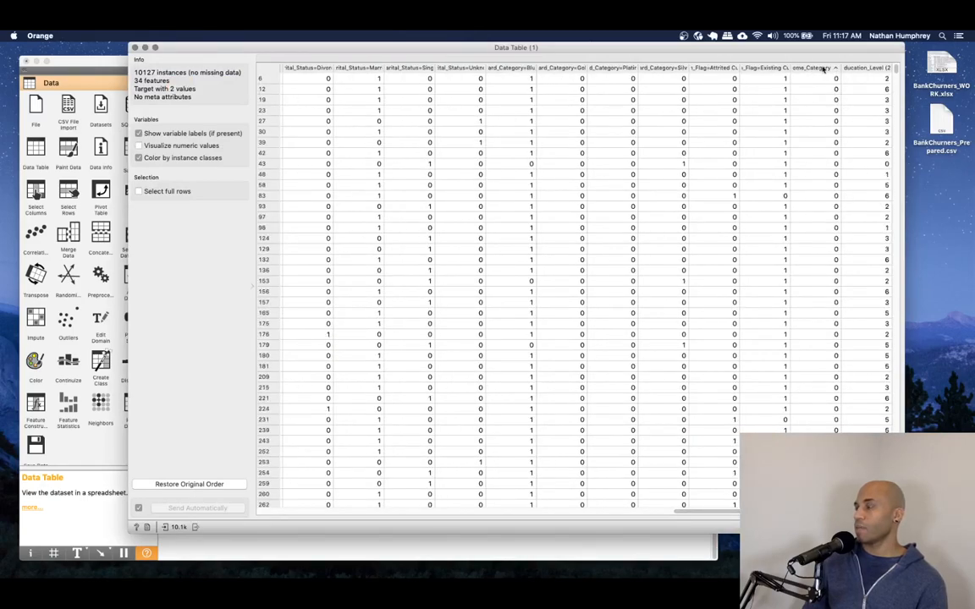
double_click(841, 68)
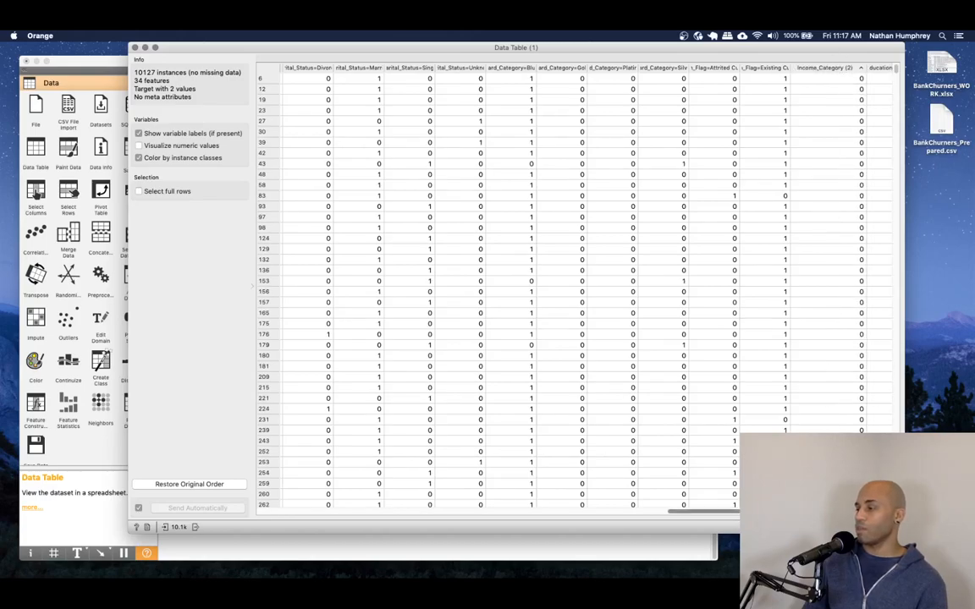
scroll(792, 93, "right", 2)
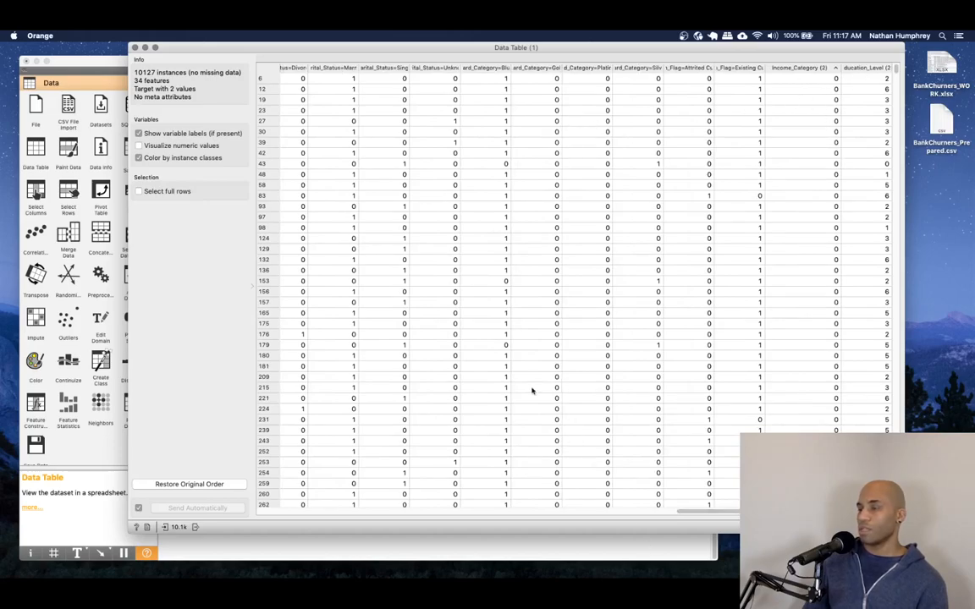
Check the original categorical columns at the start of the merged table, and close the table window
left_click(269, 514)
left_click(270, 513)
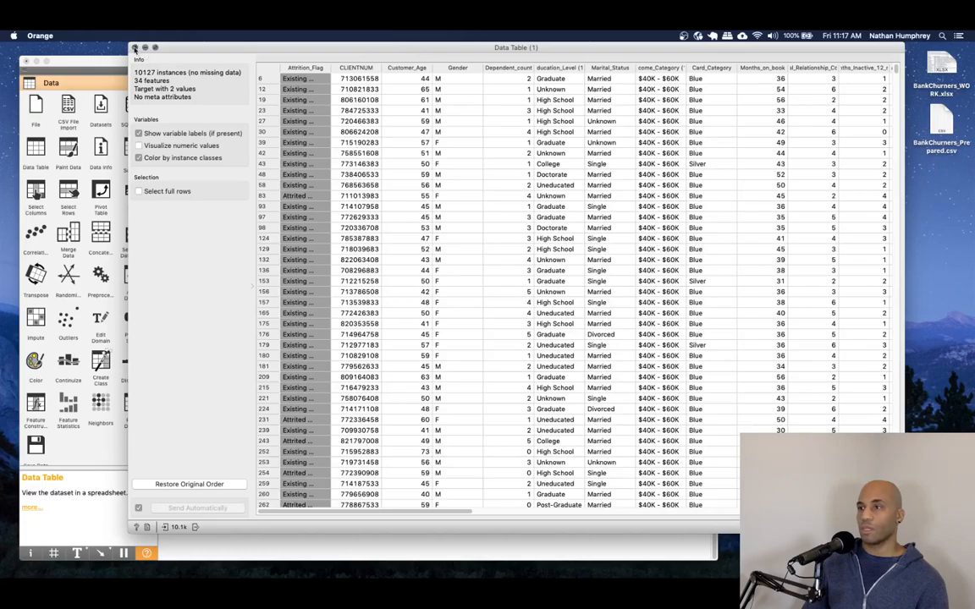
left_click(134, 48)
Line up Data Table (1) beside Merge Data (1) and shift Nominal Cats slightly higher
left_click_drag(623, 297, 630, 318)
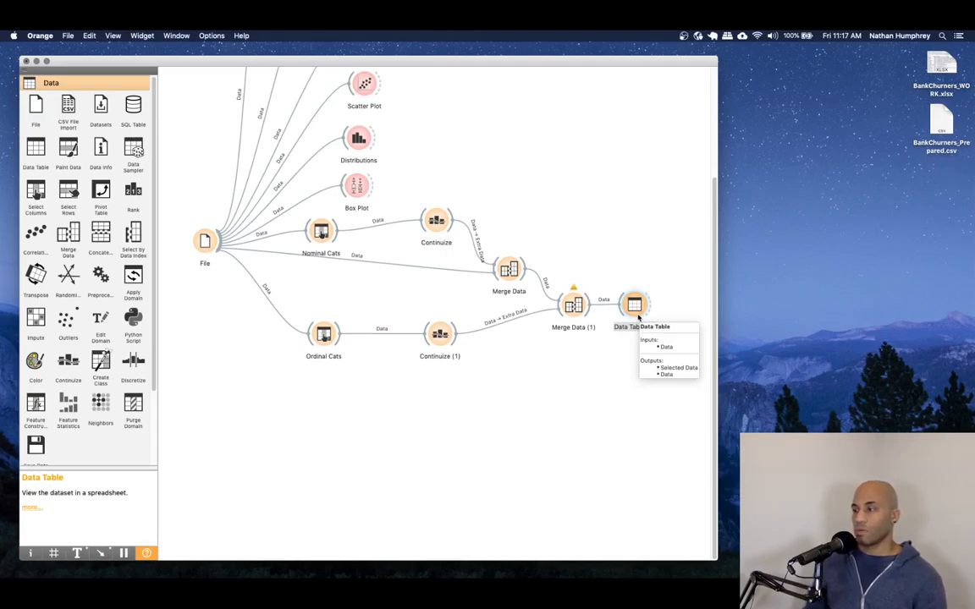
scroll(706, 187, "up", 5)
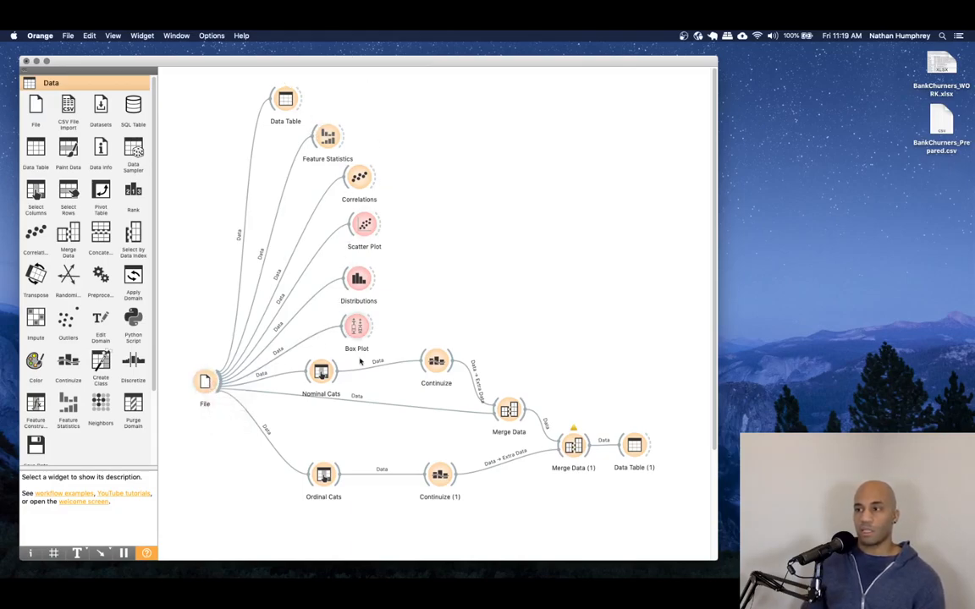
left_click_drag(321, 374, 318, 365)
left_click(633, 454)
left_click_drag(633, 455, 636, 454)
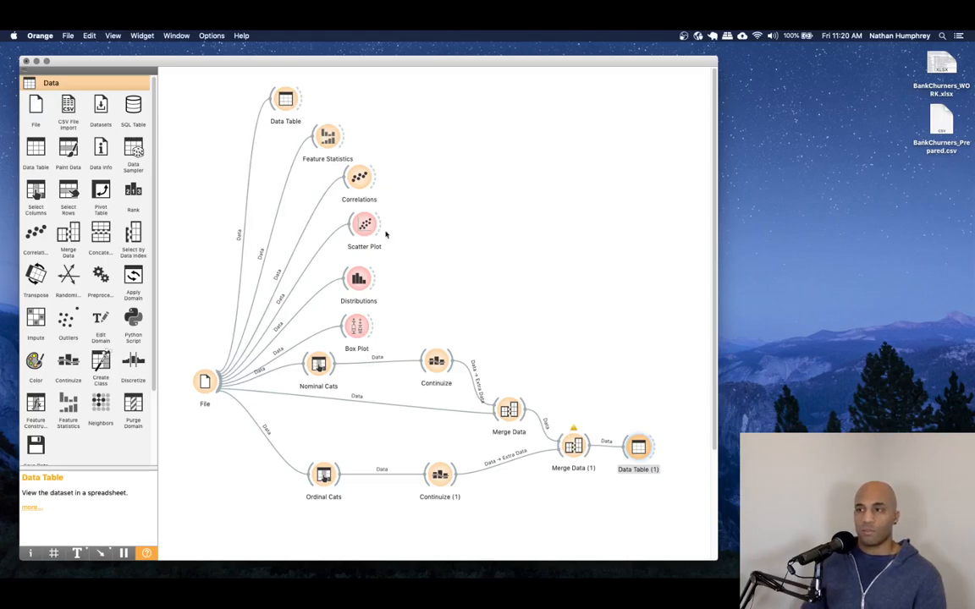
Look through the widgets in the Visualize, Model and Evaluate categories
scroll(71, 383, "down", 3)
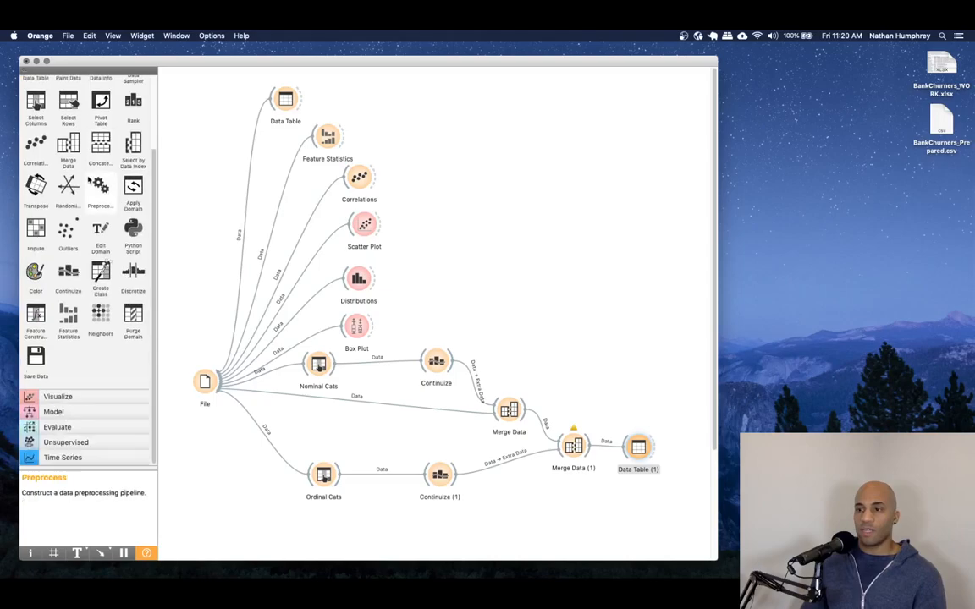
left_click(64, 397)
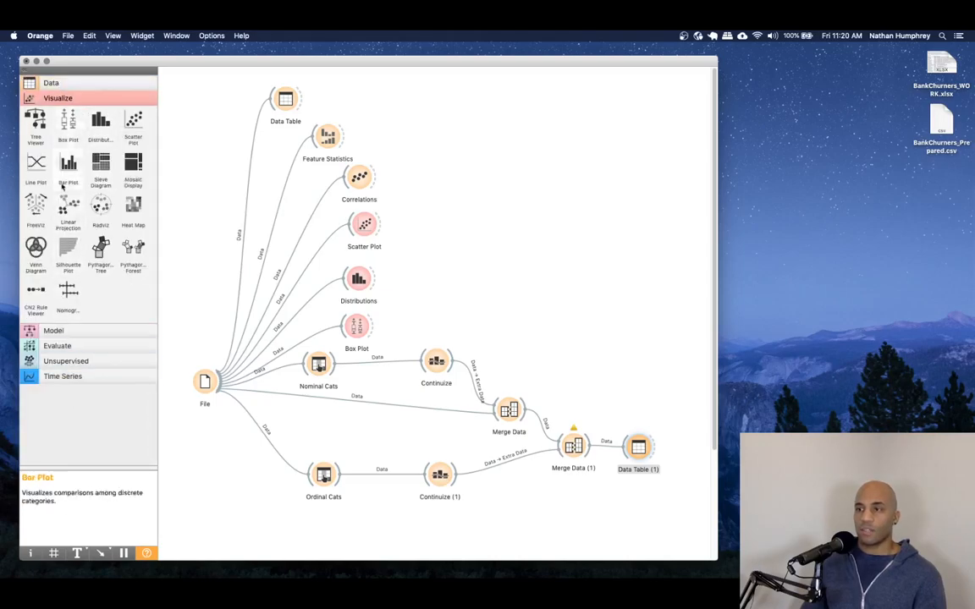
left_click(53, 331)
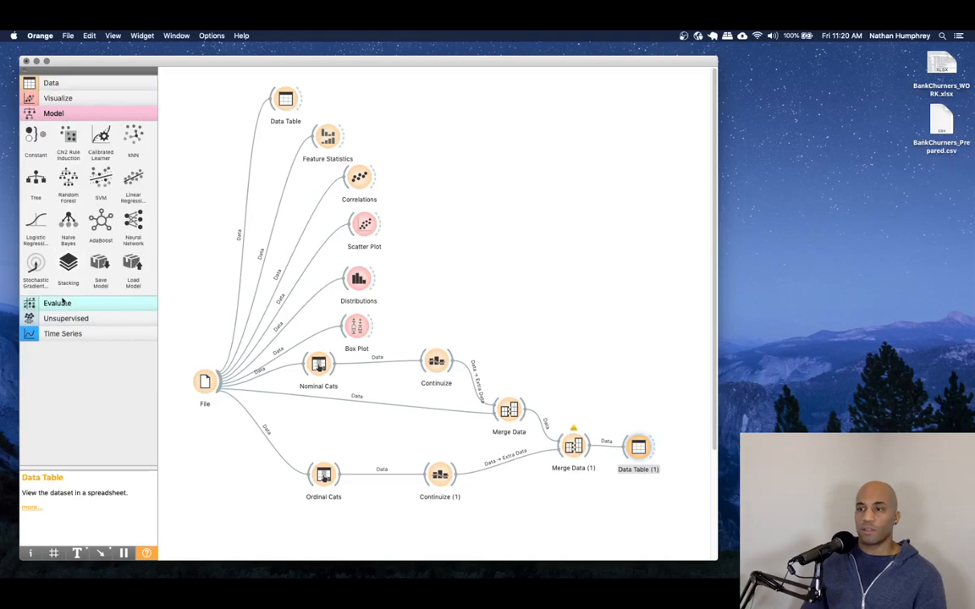
left_click(58, 303)
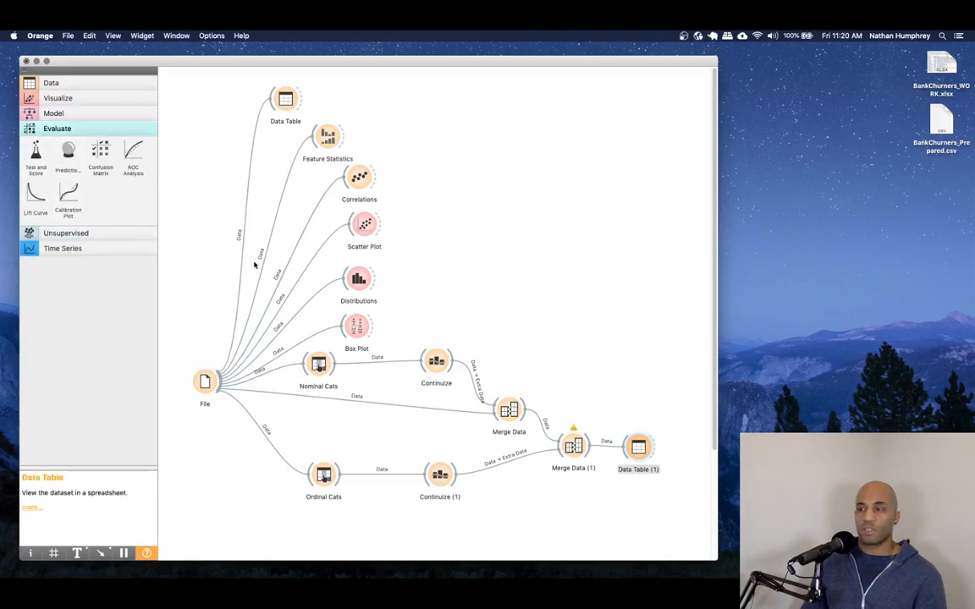